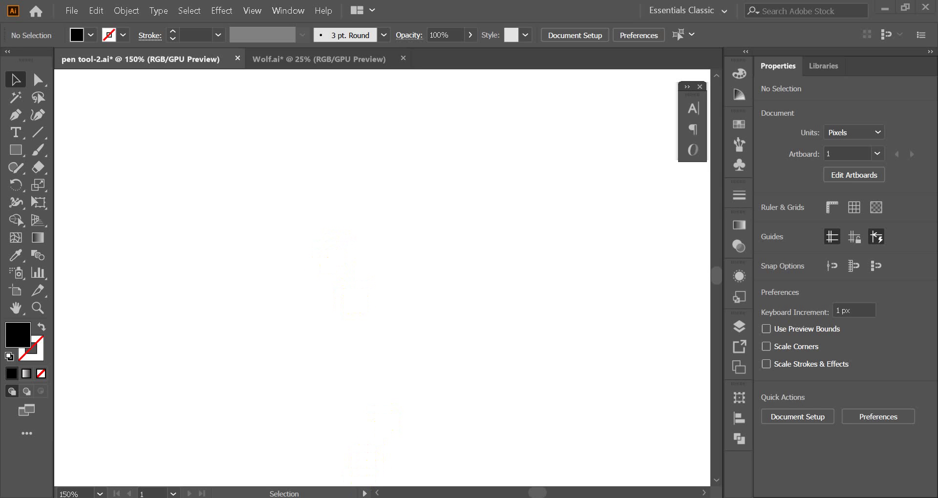
Place 'Lorem ipsum' text on the artboard and scale it up to about 60 pt.
click(12, 133)
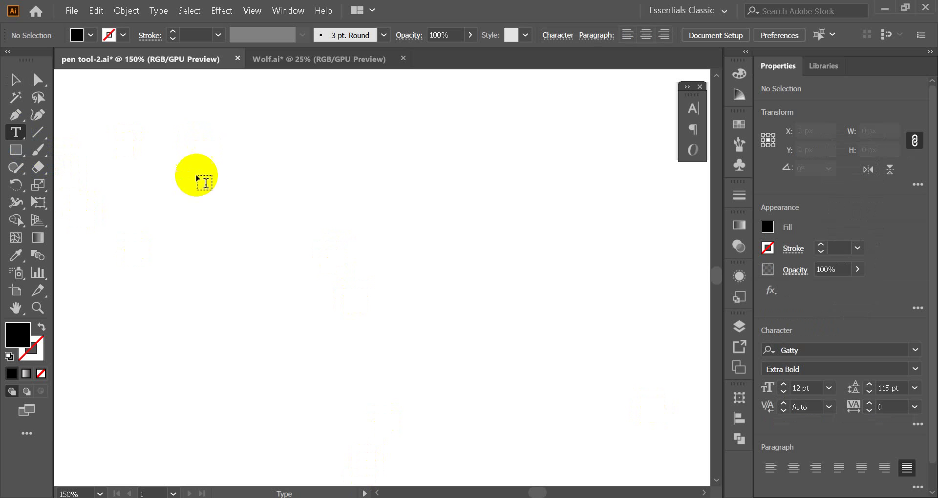
click(215, 195)
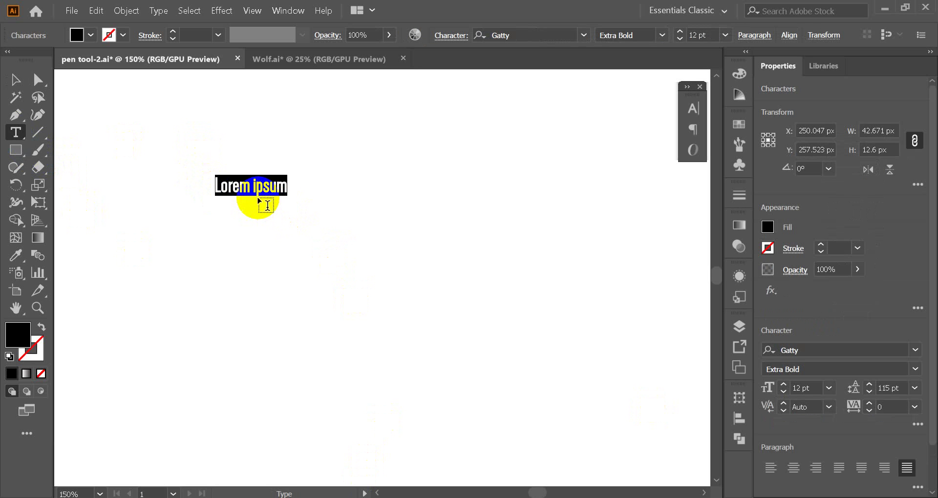
click(15, 80)
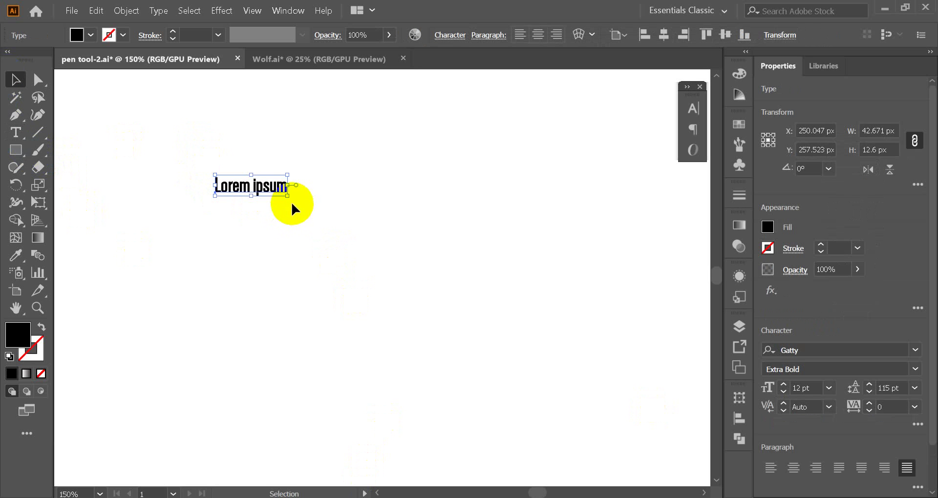
drag(287, 197, 288, 198)
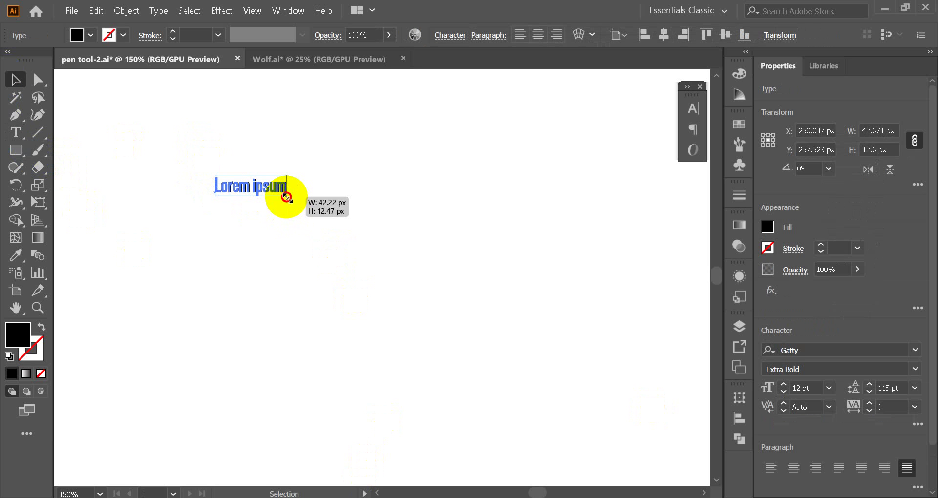
mouse_move(287, 198)
mouse_down()
mouse_move(404, 266)
mouse_move(409, 279)
mouse_up()
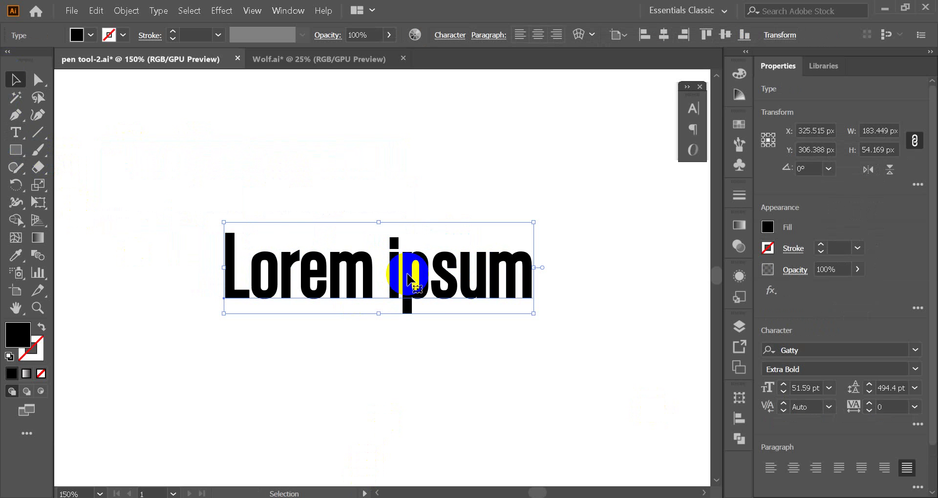
mouse_move(533, 313)
mouse_down()
mouse_move(445, 288)
mouse_move(561, 322)
mouse_up()
Change the word 'ipsum' to 'ipsam' in the heading.
double_click(477, 276)
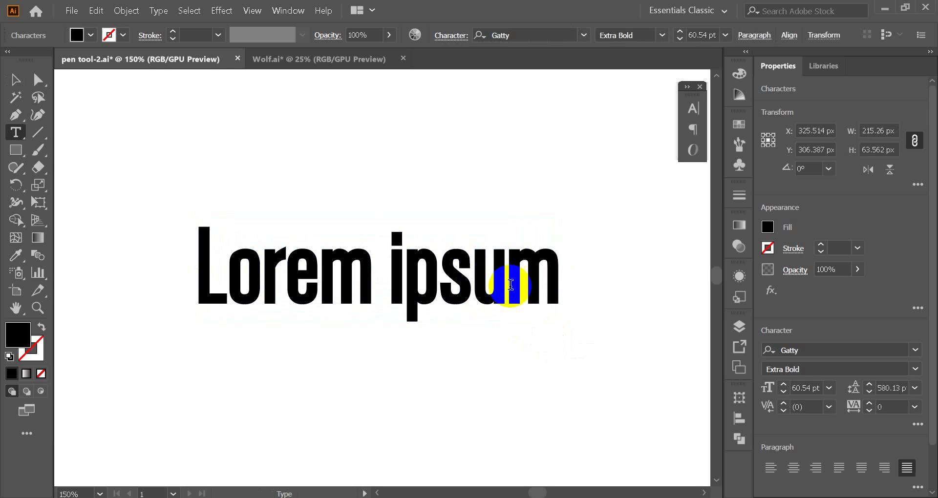
drag(474, 264, 551, 286)
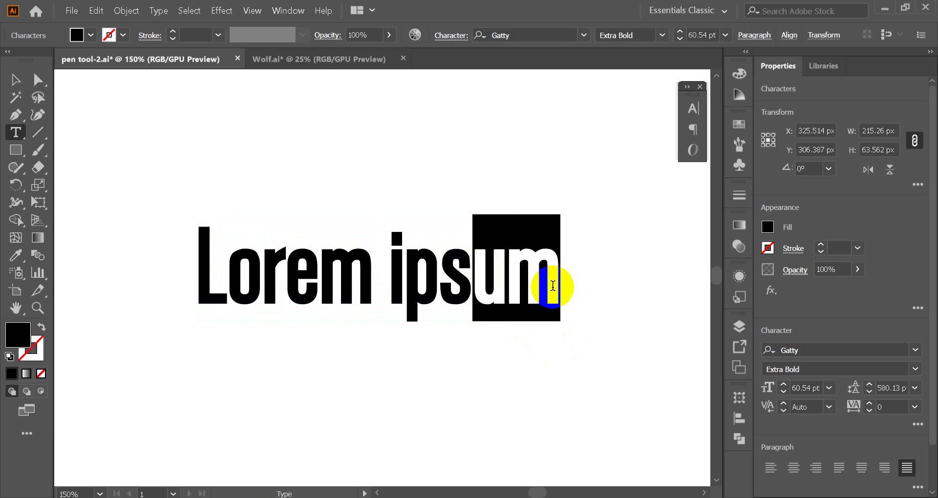
key(BackSpace)
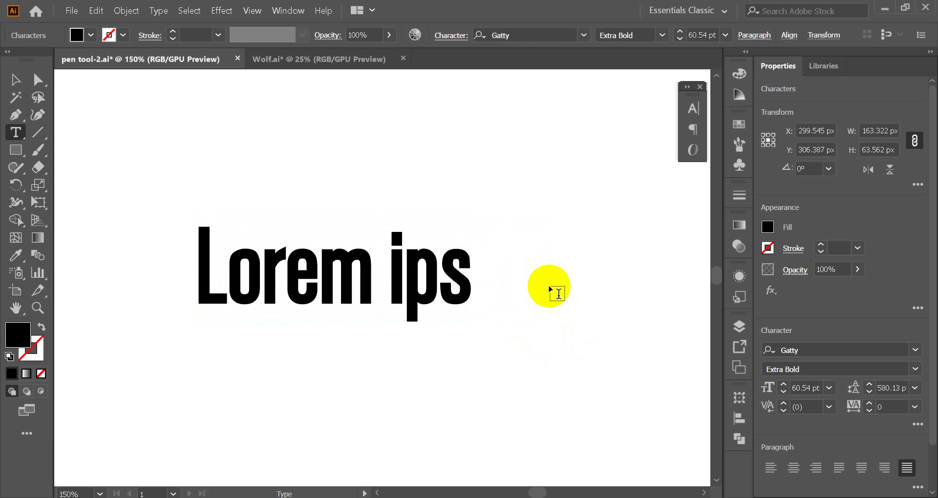
text(am)
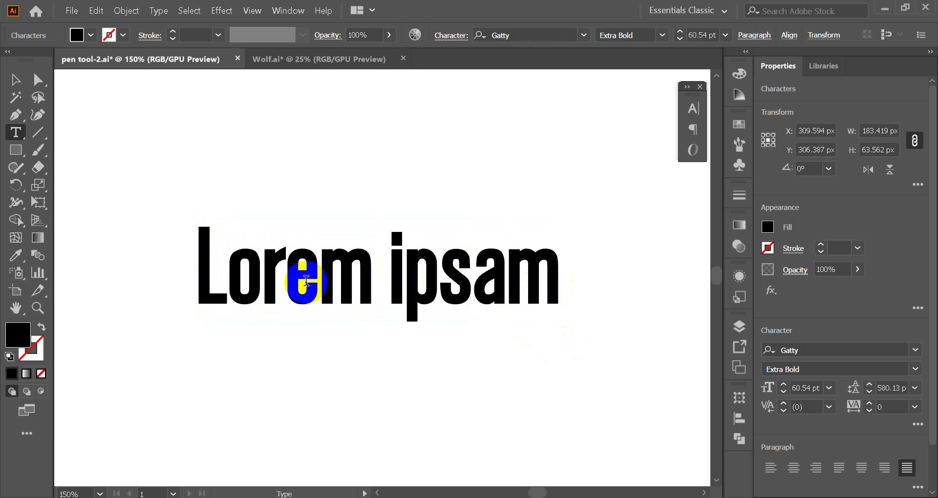
Replace 'Lorem' with 'Type' so the heading reads 'Type ipsam', then deselect it.
click(199, 258)
drag(200, 258, 142, 254)
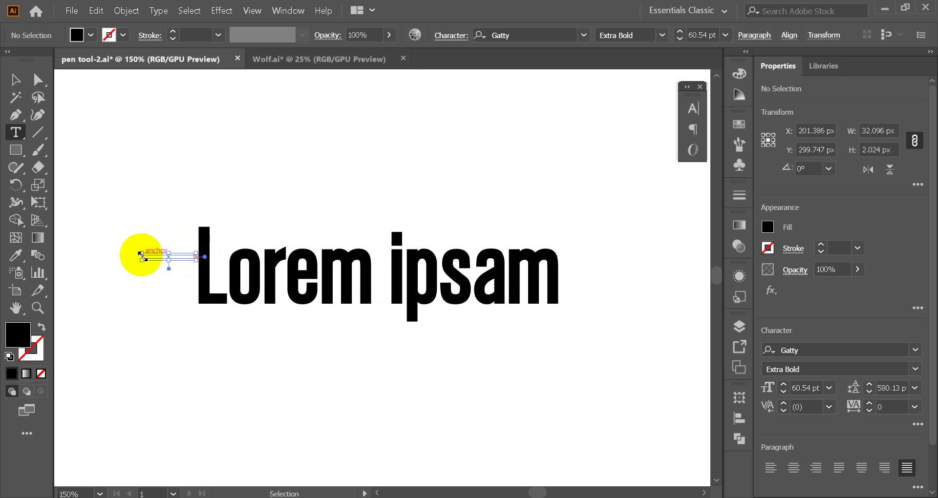
drag(141, 254, 140, 253)
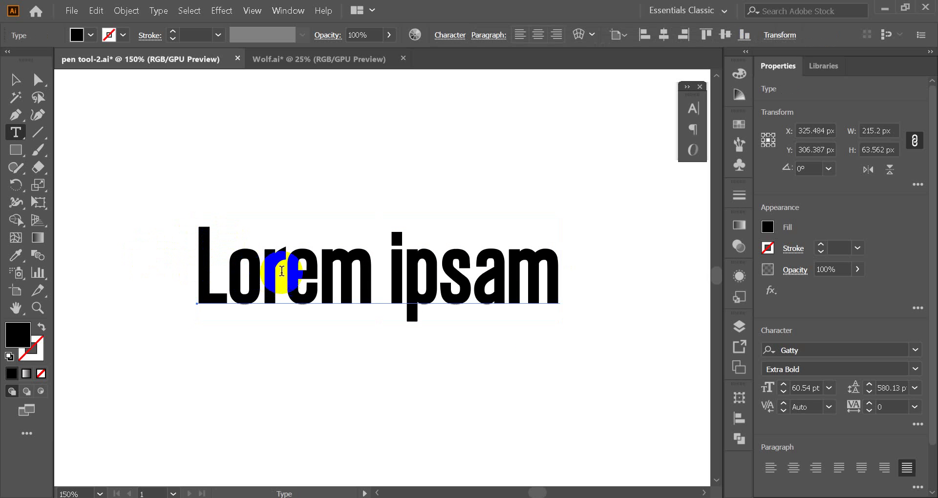
click(362, 281)
mouse_move(362, 281)
mouse_down()
mouse_move(219, 278)
mouse_move(364, 274)
mouse_move(204, 271)
mouse_up()
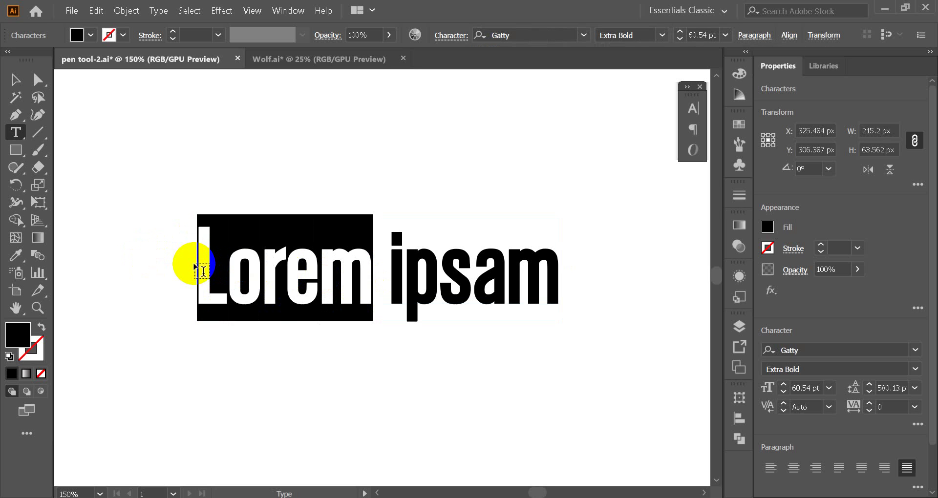
text(Ty)
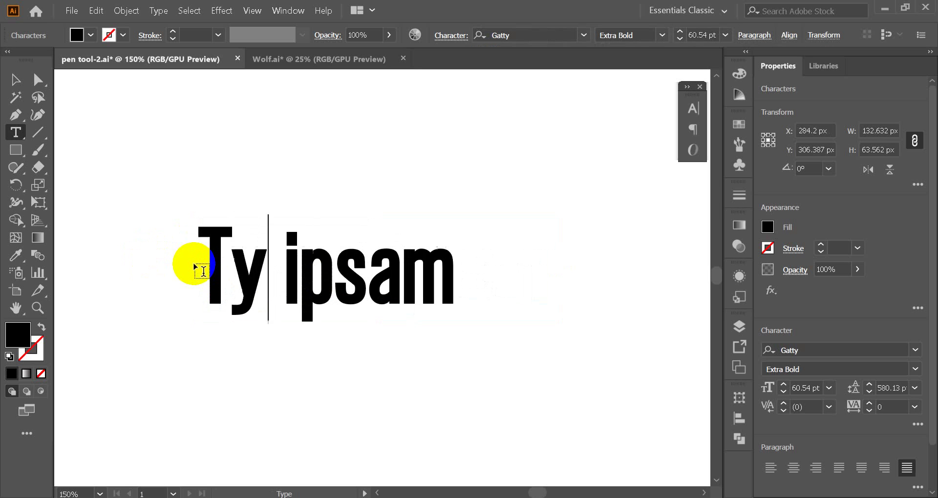
text(pe)
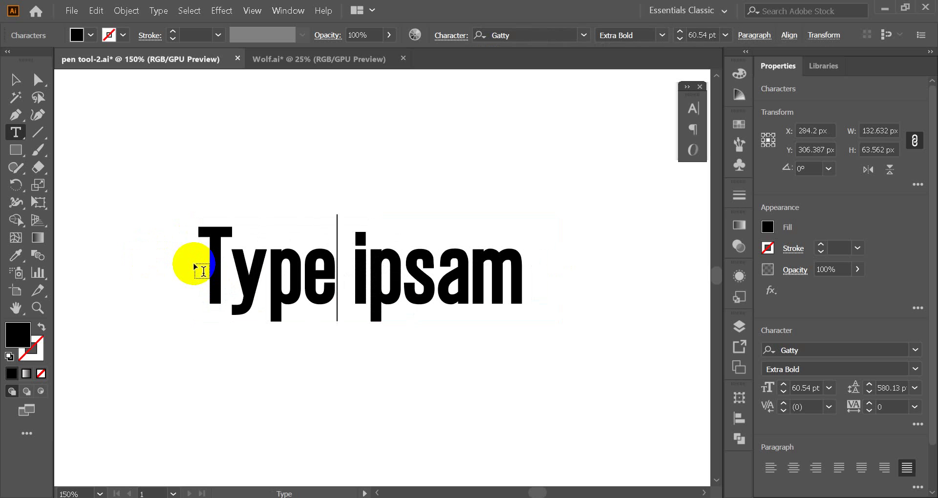
click(15, 81)
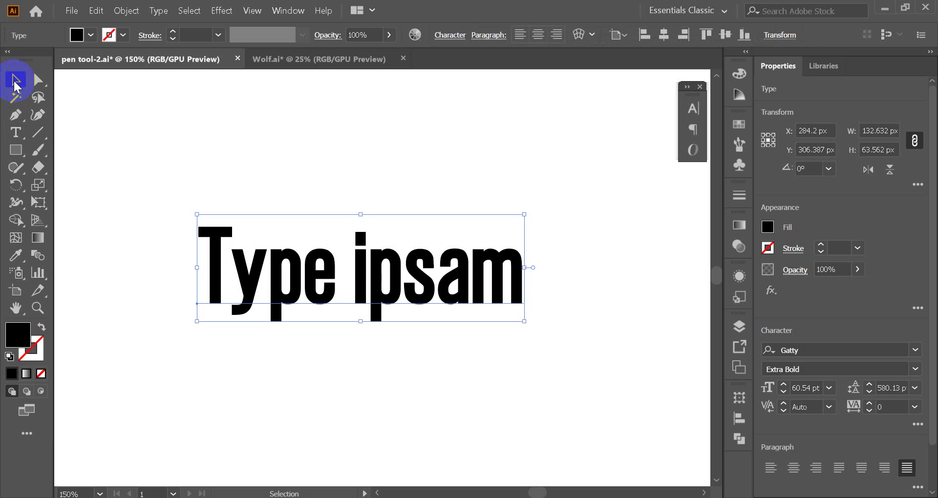
click(317, 176)
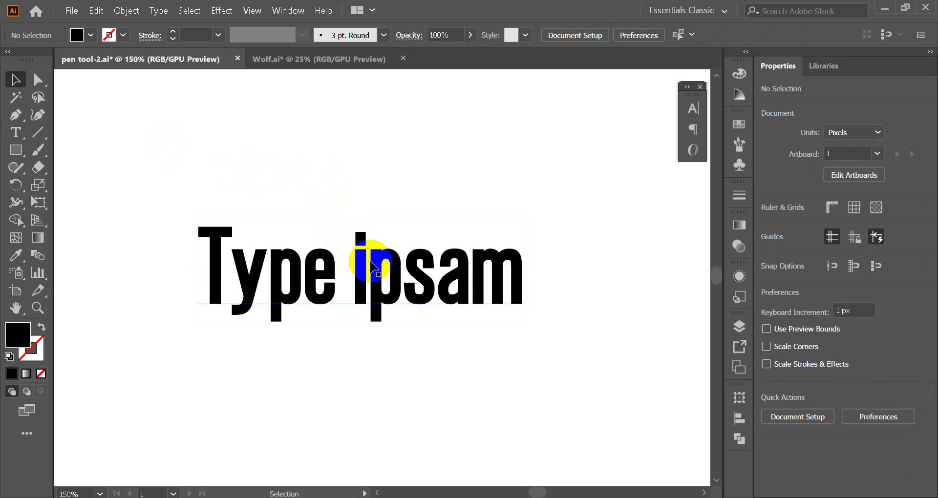
Zoom in and move the 'Type ipsam' heading lower on the artboard.
scroll(313, 268, up, 1)
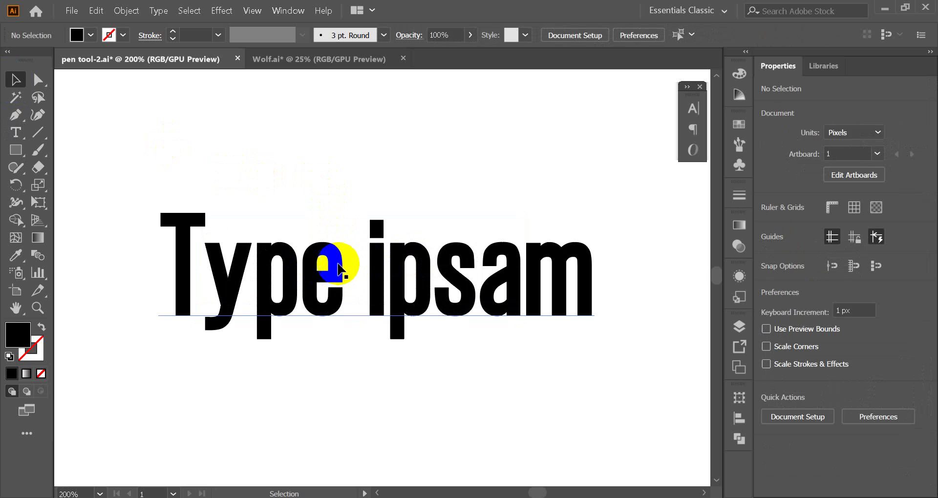
click(333, 269)
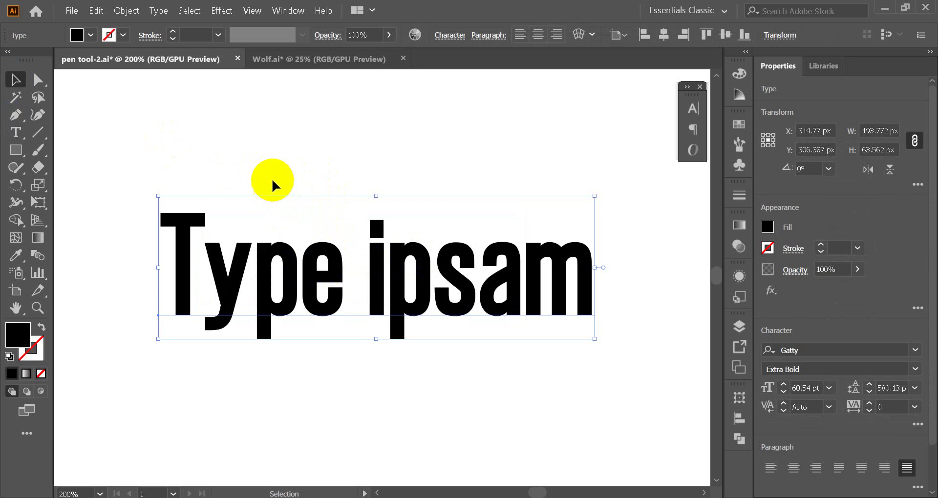
click(300, 153)
drag(366, 247, 369, 421)
Draw a rectangular area-type frame of placeholder text, then delete it.
click(16, 133)
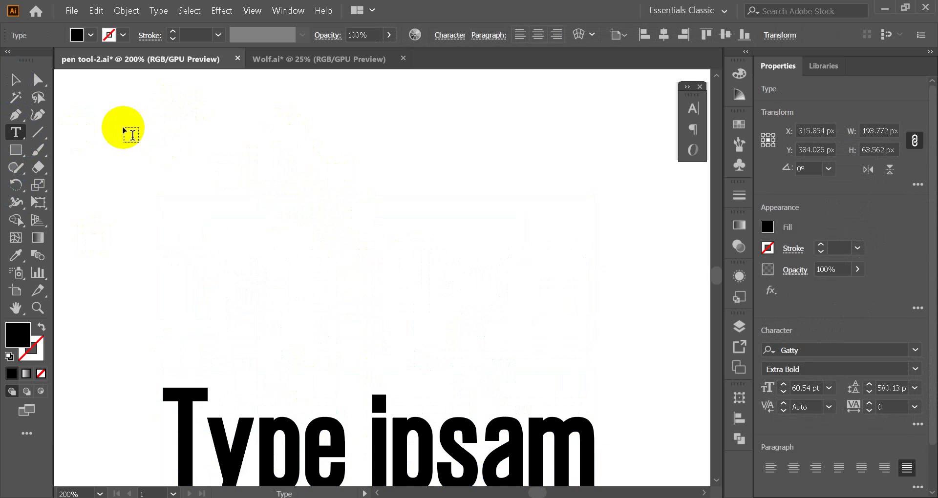
mouse_move(120, 126)
mouse_down()
mouse_move(199, 177)
mouse_move(612, 254)
mouse_up()
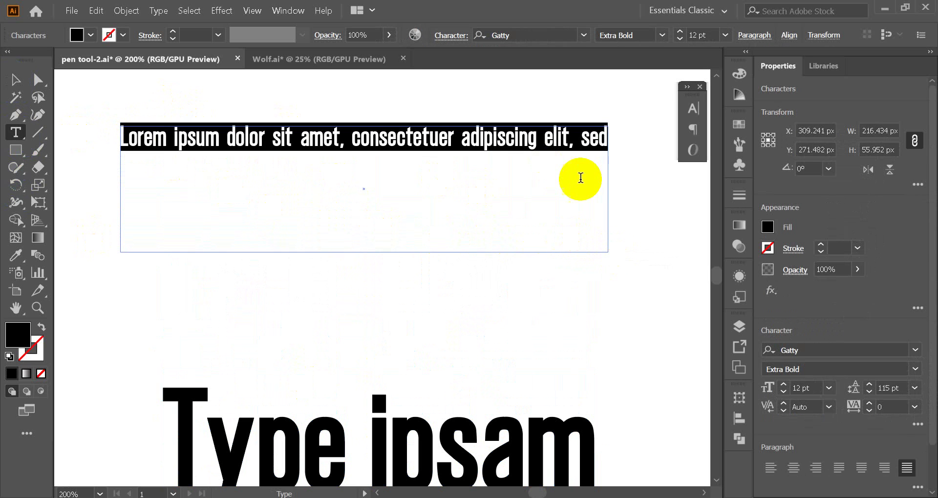
click(16, 80)
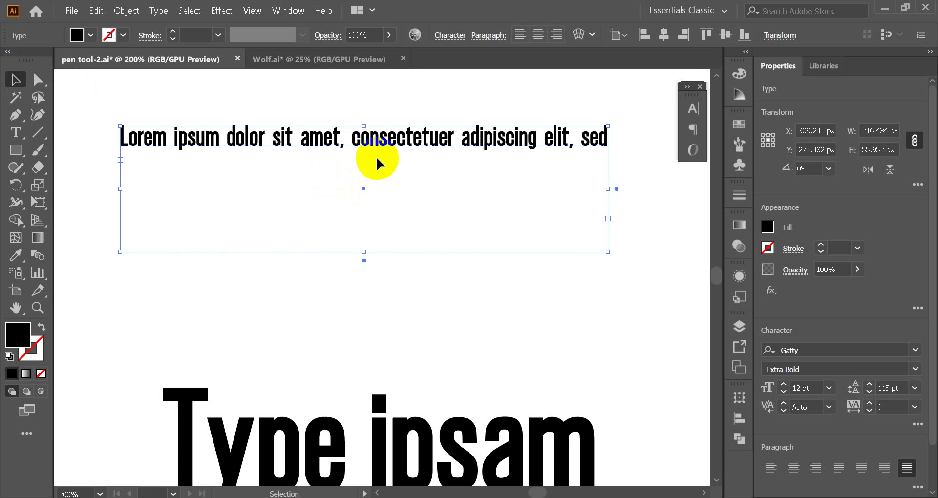
double_click(128, 143)
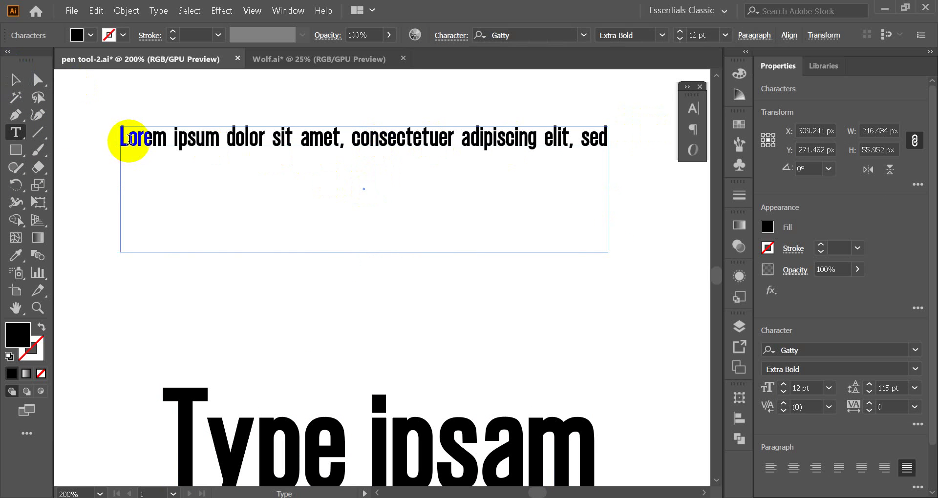
drag(124, 141, 593, 130)
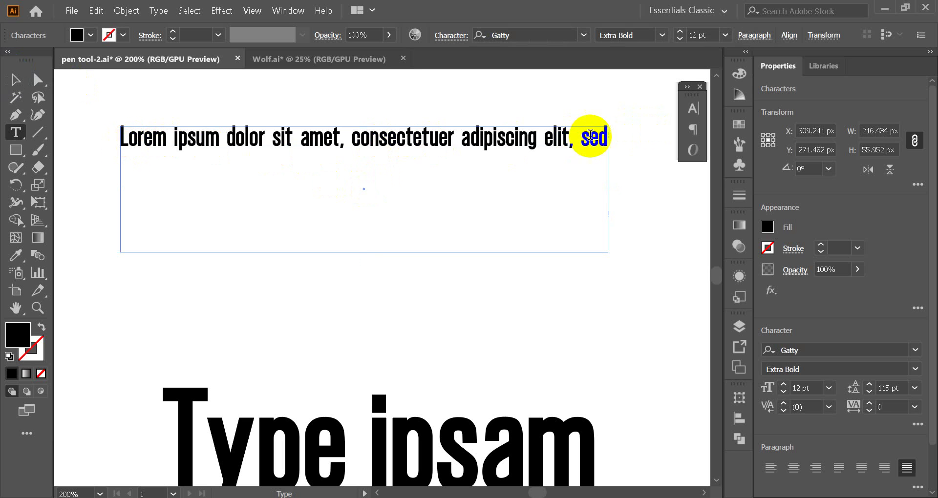
click(124, 142)
drag(124, 142, 631, 227)
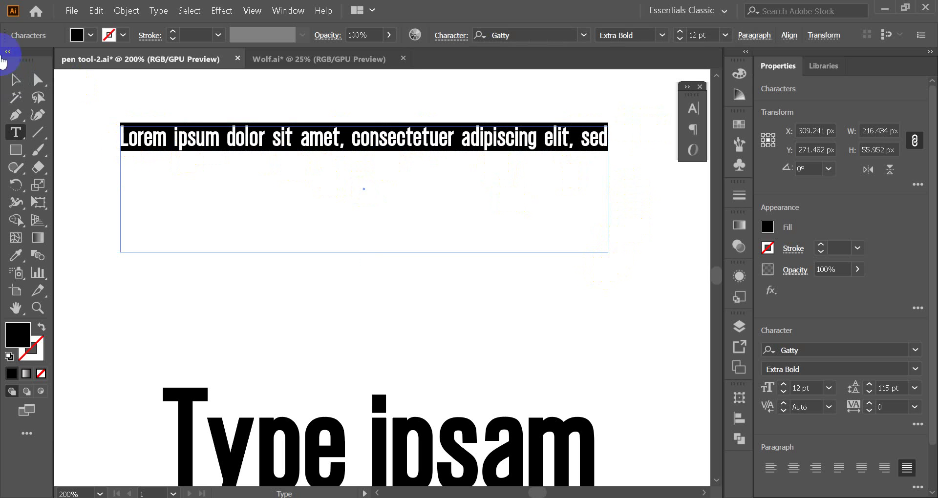
click(15, 79)
click(306, 168)
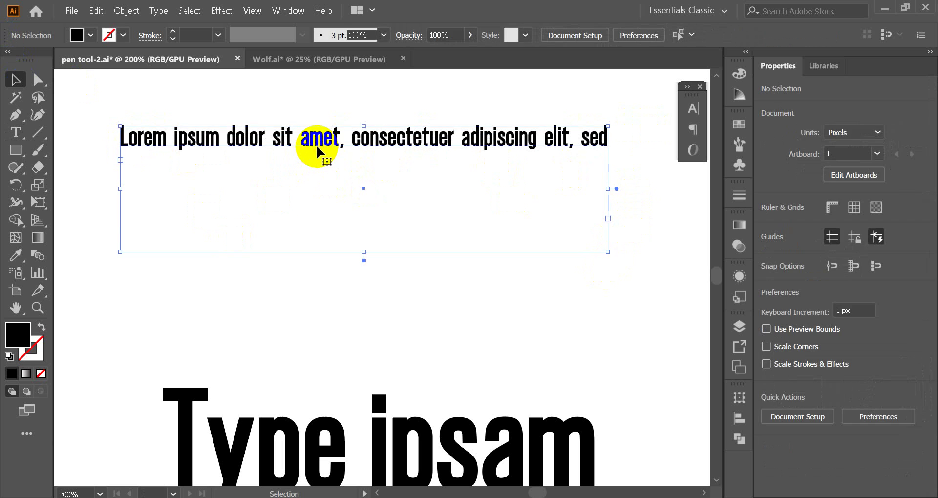
key(Delete)
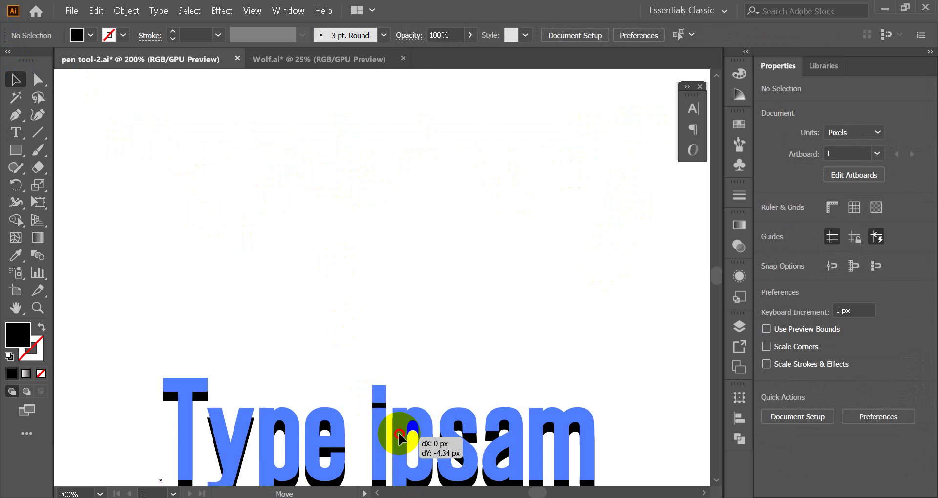
Move the heading back up toward the artboard centre and select its letters.
drag(399, 453, 387, 388)
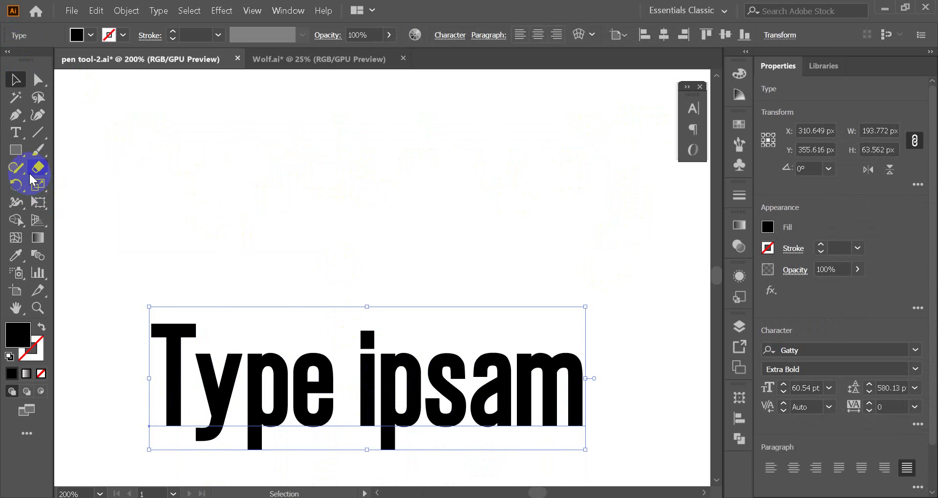
drag(286, 405, 292, 284)
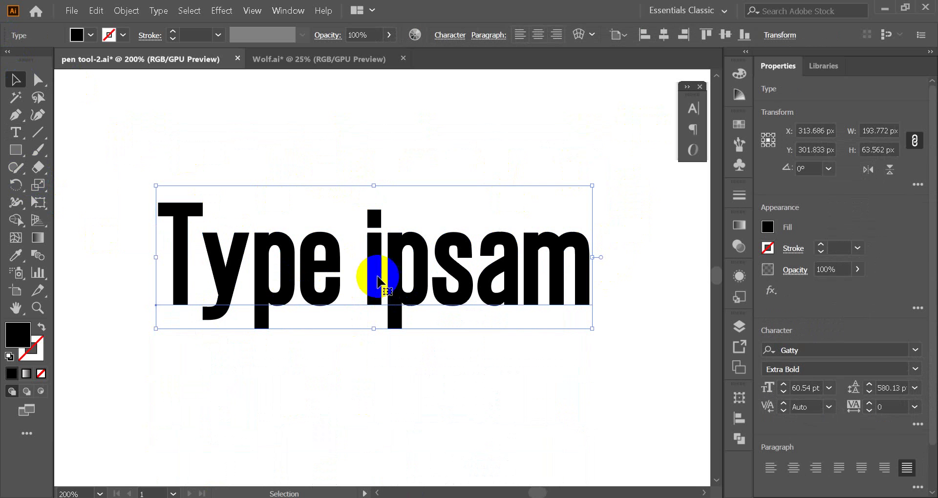
double_click(570, 272)
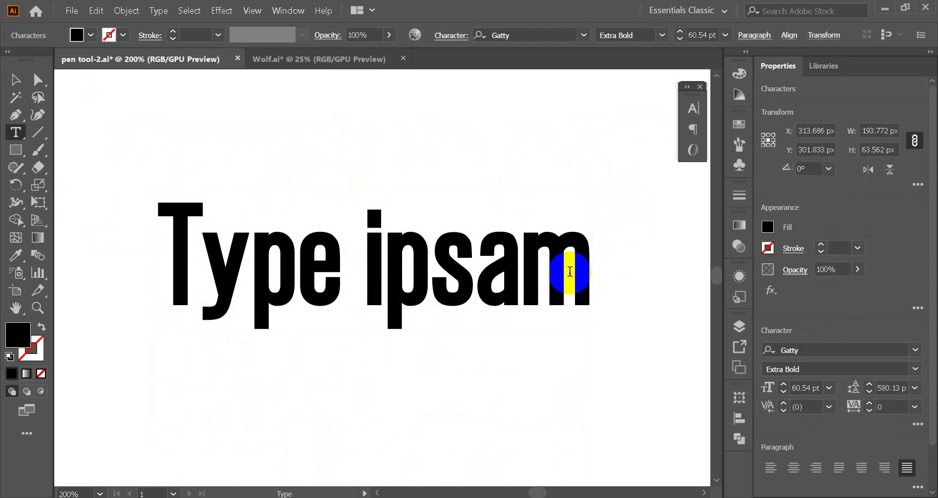
drag(591, 266, 205, 244)
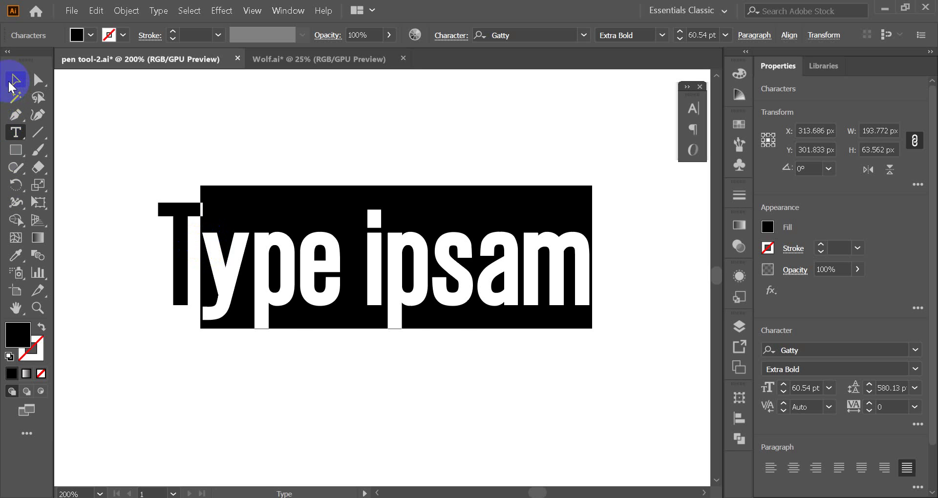
click(15, 80)
click(217, 236)
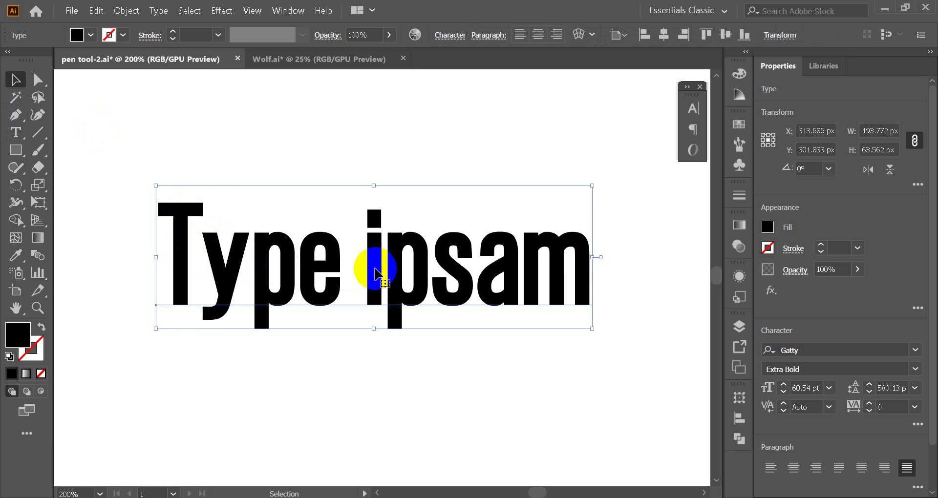
Capitalise the i so the heading reads 'Type Ipsam', then move it lower.
double_click(391, 262)
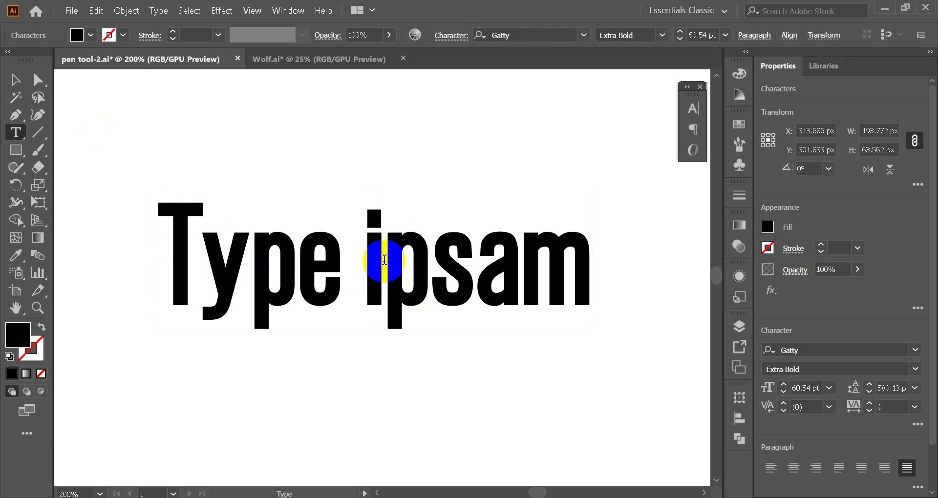
drag(383, 260, 370, 263)
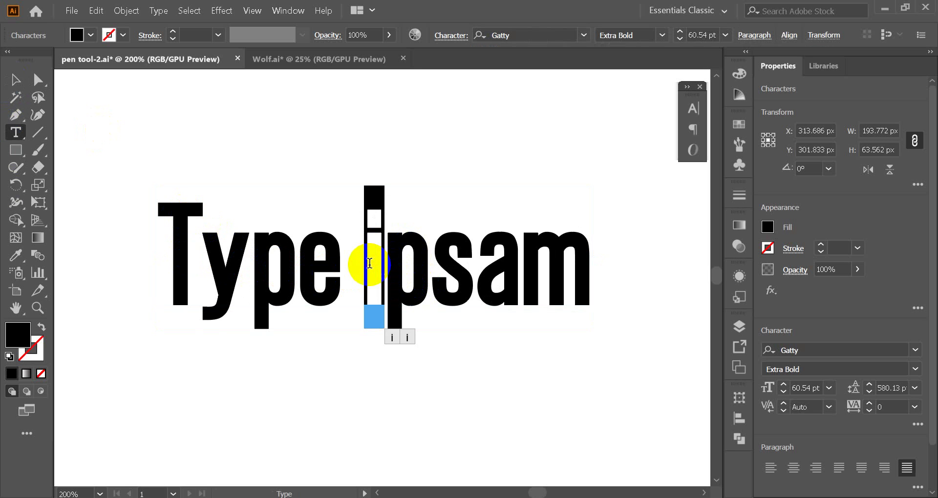
text(I)
click(16, 80)
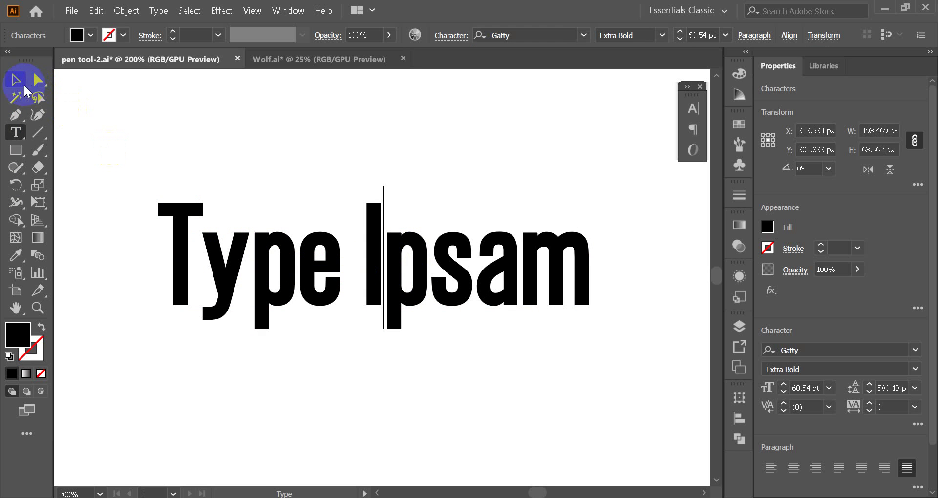
click(359, 169)
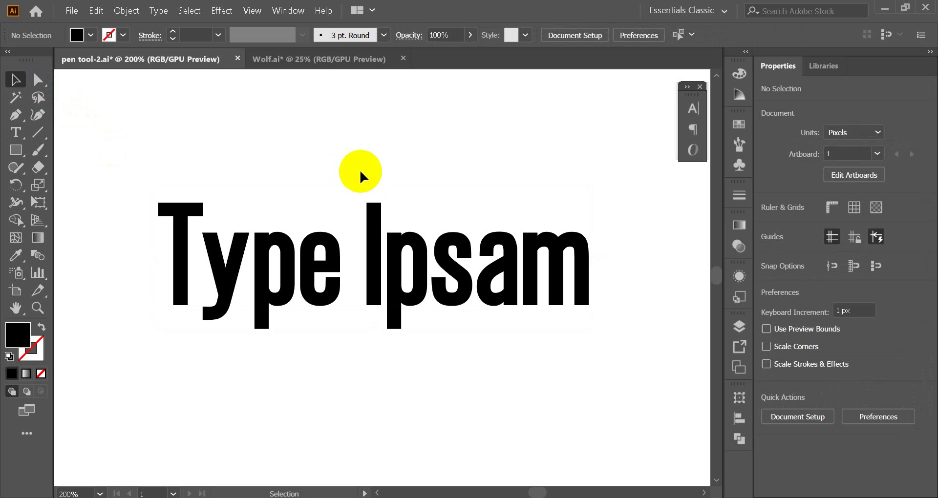
drag(306, 205, 298, 291)
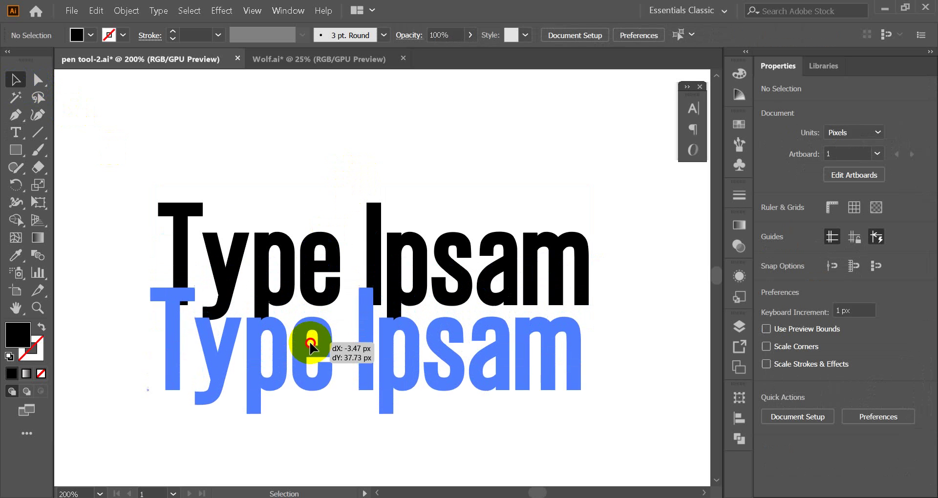
click(15, 132)
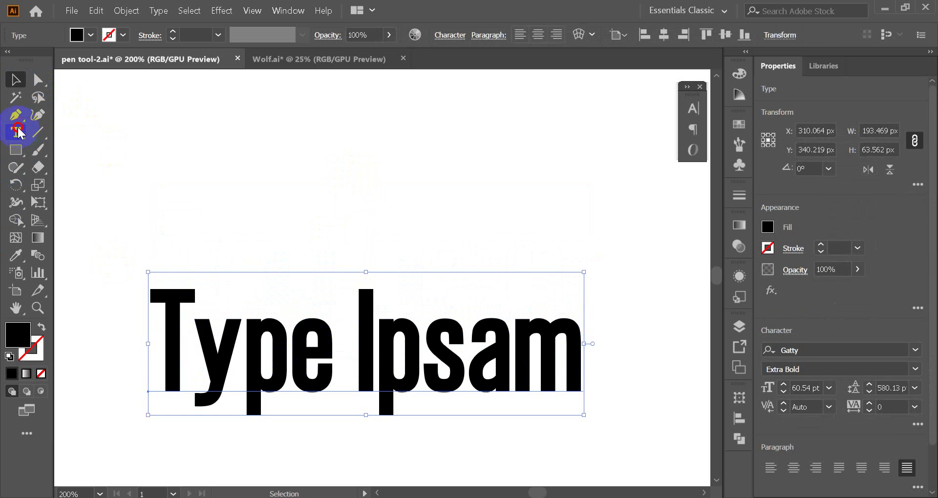
Add a small 'type ipsum' text label above the heading.
click(207, 182)
drag(206, 184, 217, 193)
text(type ipsum)
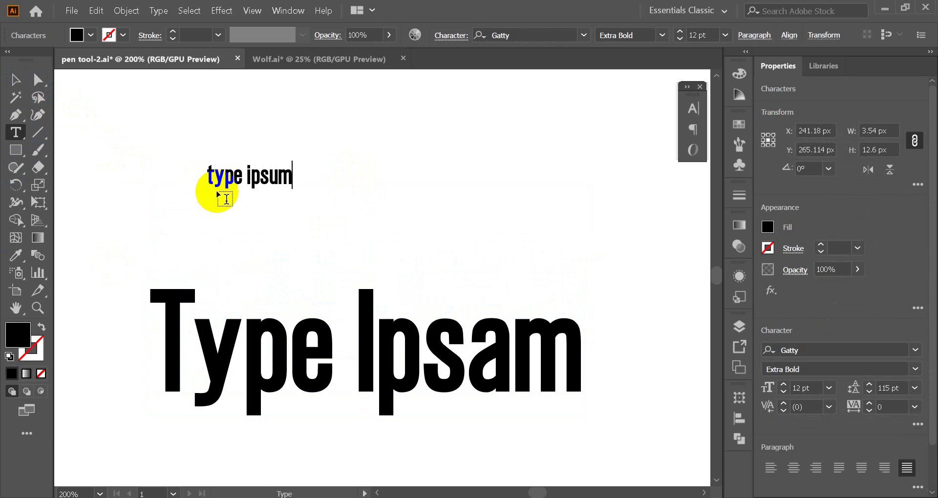
click(15, 79)
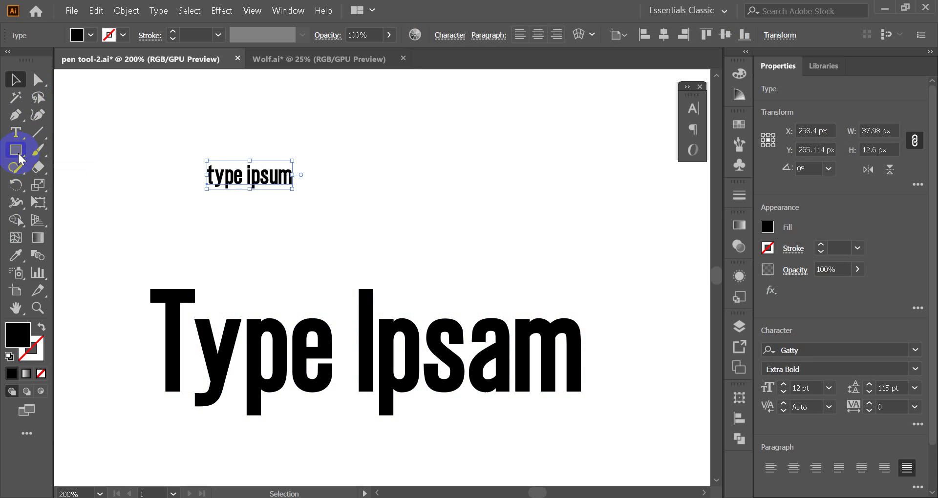
Add a second small 'TYPE TOOL' label below 'type ipsum'.
click(16, 132)
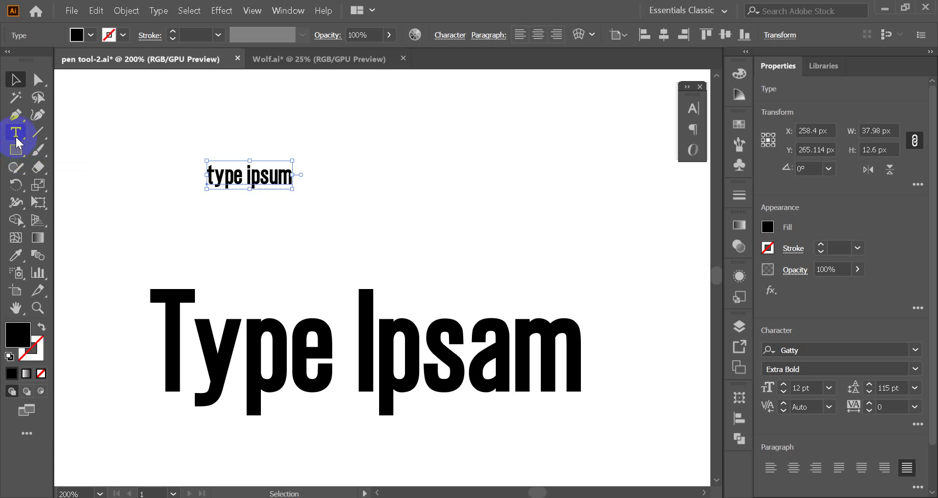
click(266, 230)
text(TYPE TOOL)
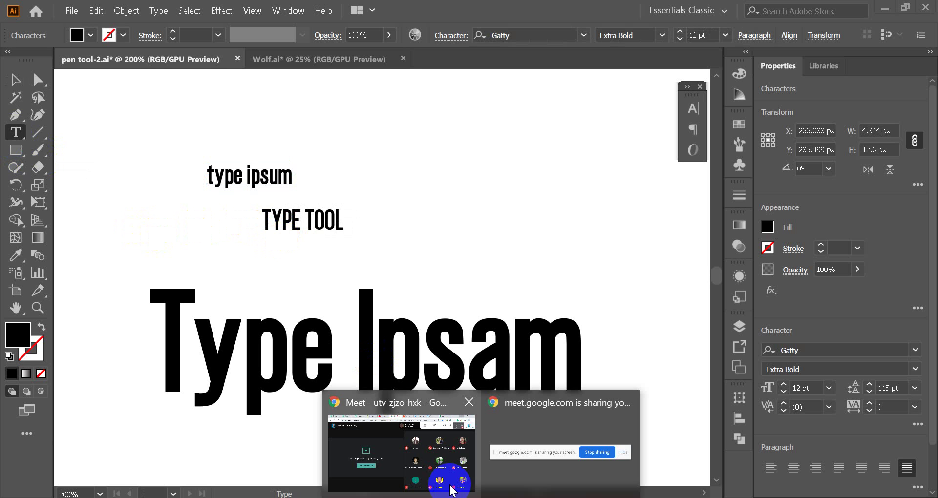
click(446, 476)
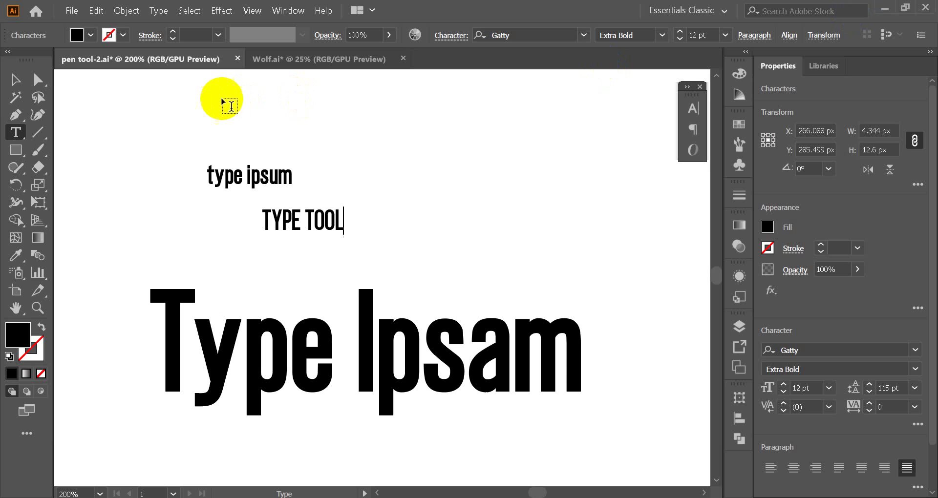
click(15, 80)
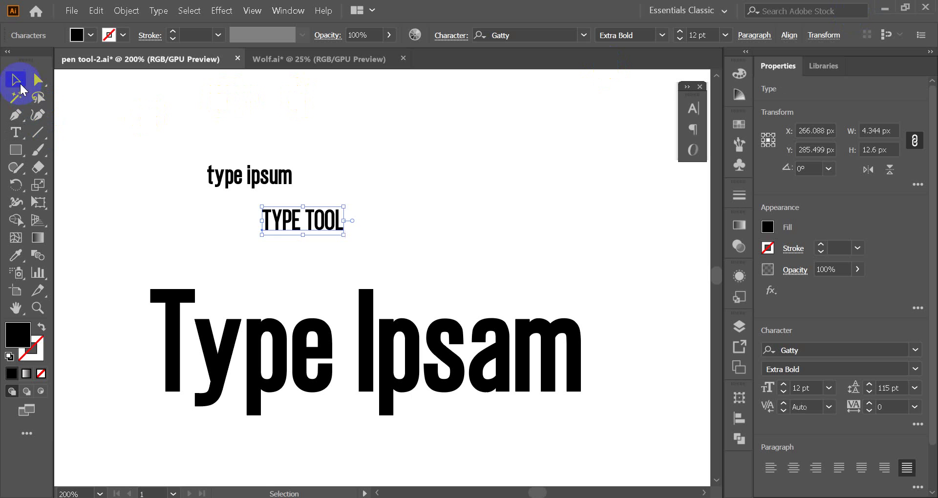
Move the TYPE TOOL label up and right, and add an 'AbcdE' label beneath it.
drag(331, 215, 402, 161)
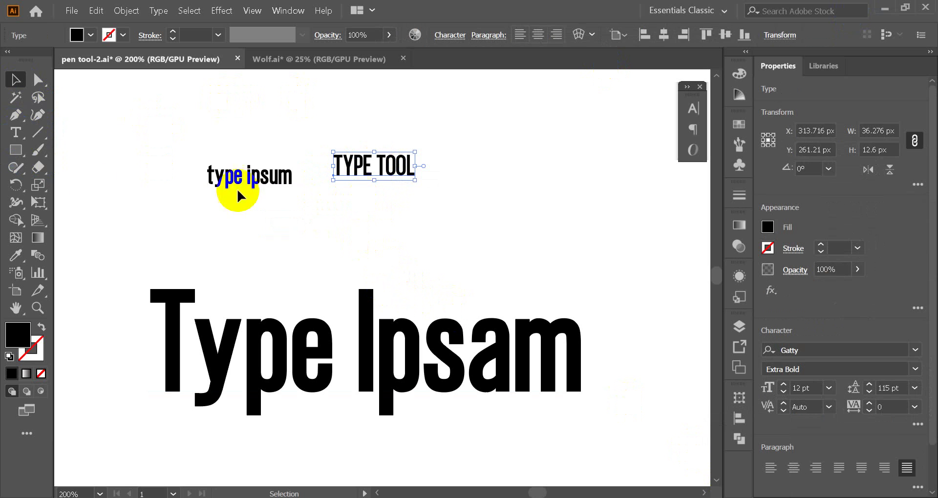
click(16, 132)
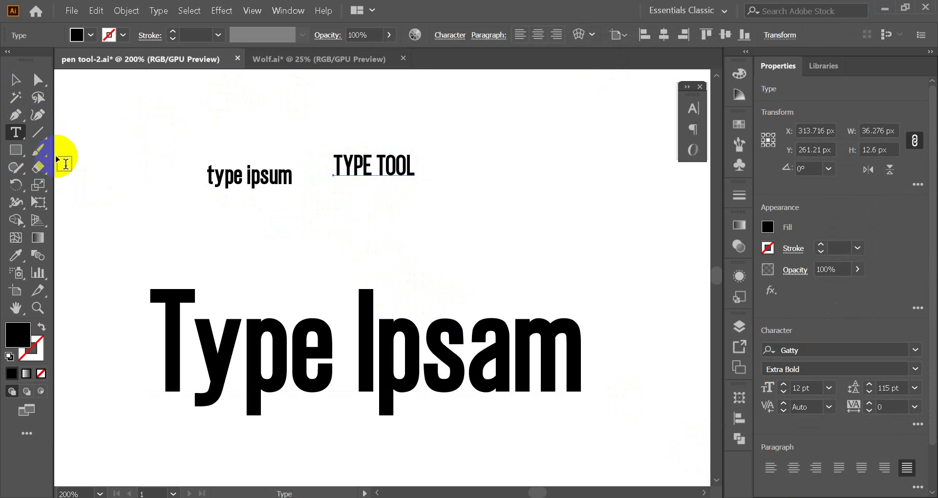
click(345, 226)
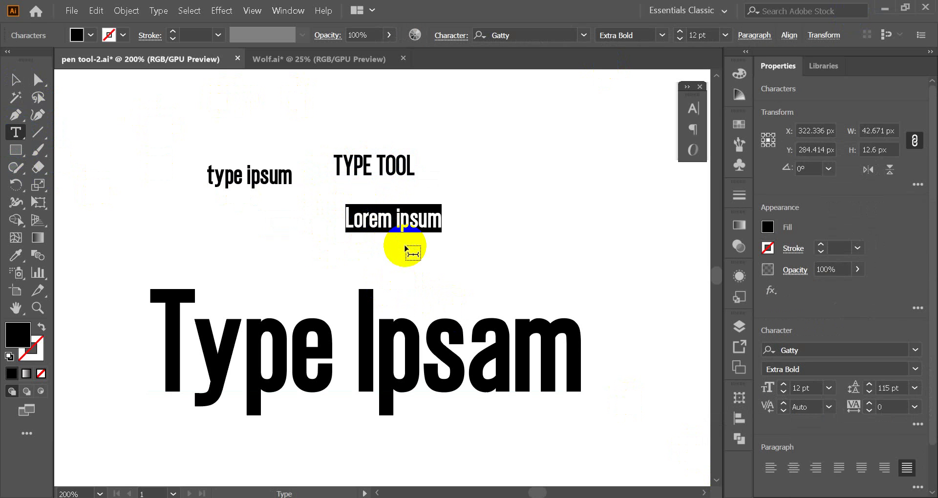
text(AbcdE)
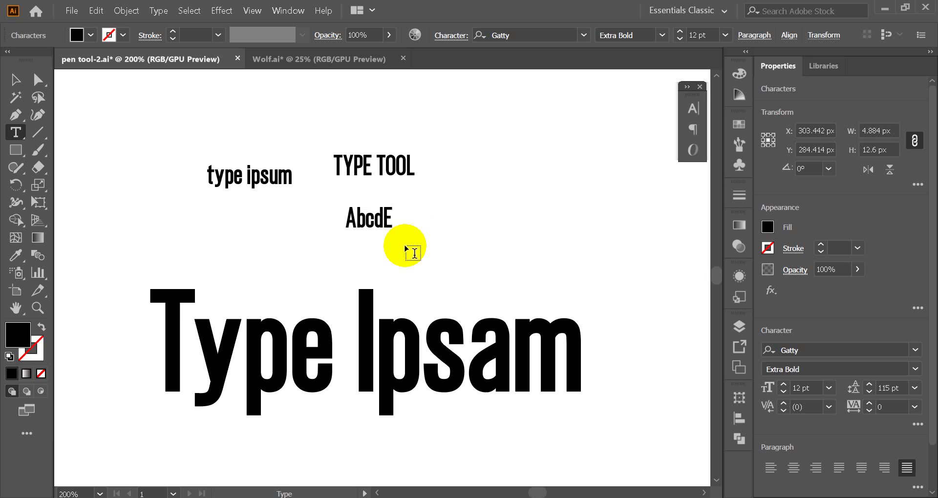
Delete the three small text labels and move the big heading up.
click(14, 79)
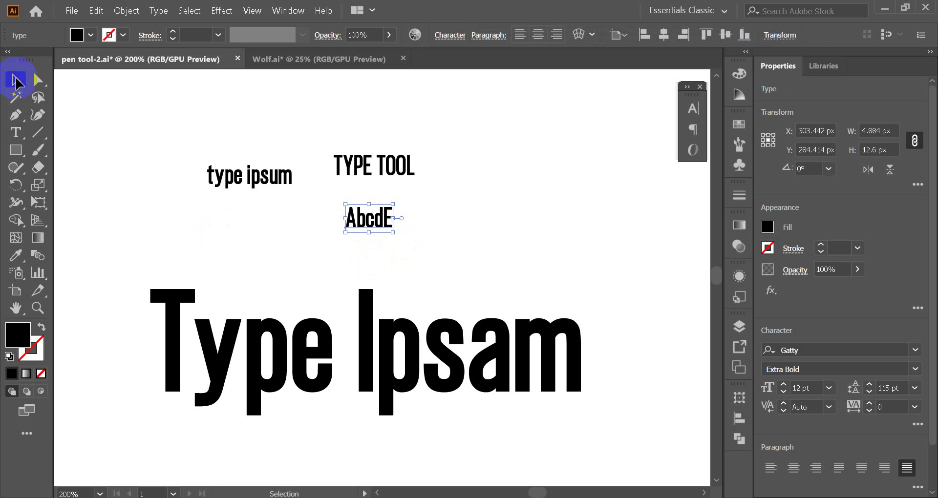
drag(237, 142, 444, 250)
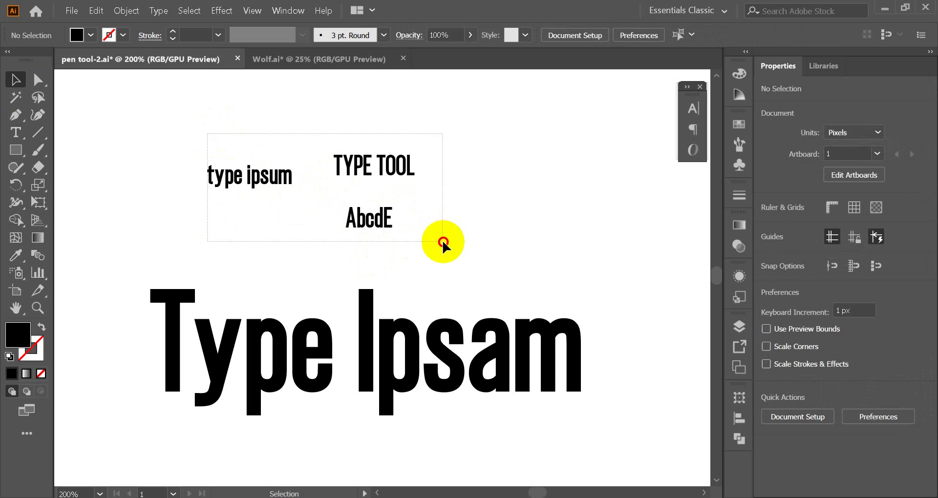
key(Delete)
drag(457, 380, 472, 307)
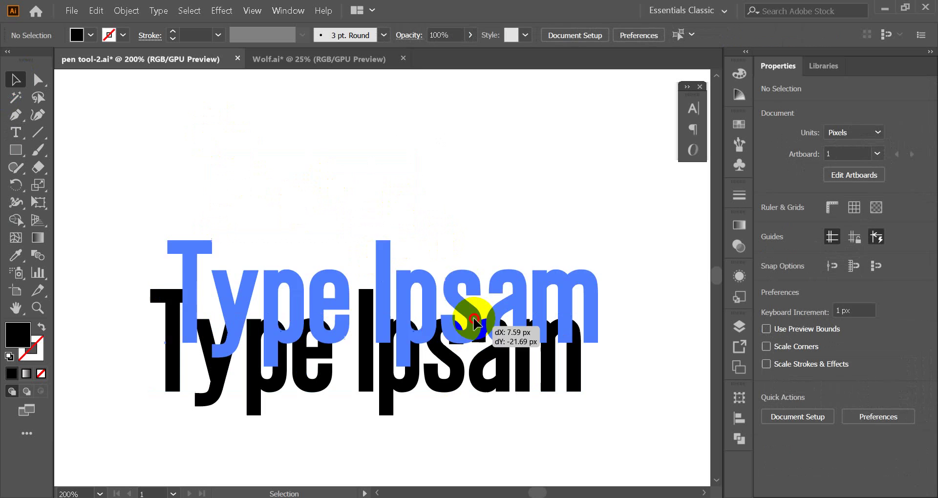
Retype the heading so it reads 'Touch Type'.
double_click(597, 283)
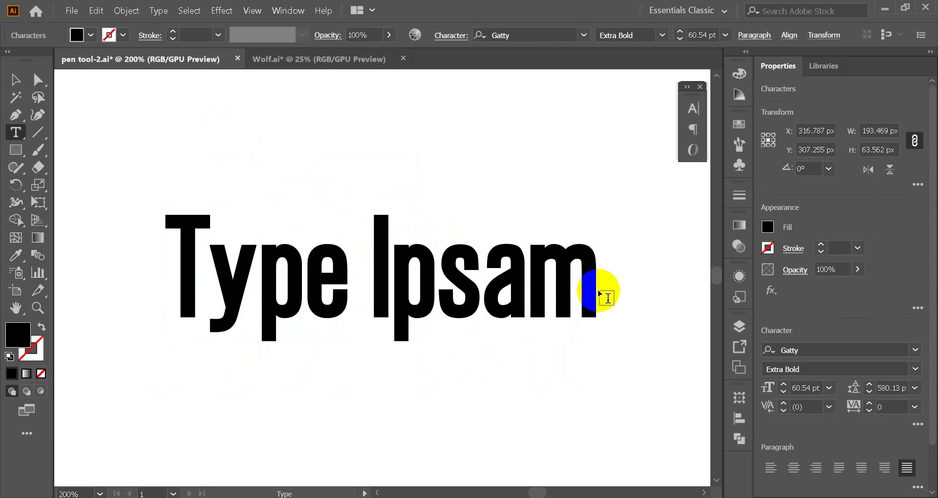
drag(597, 283, 201, 281)
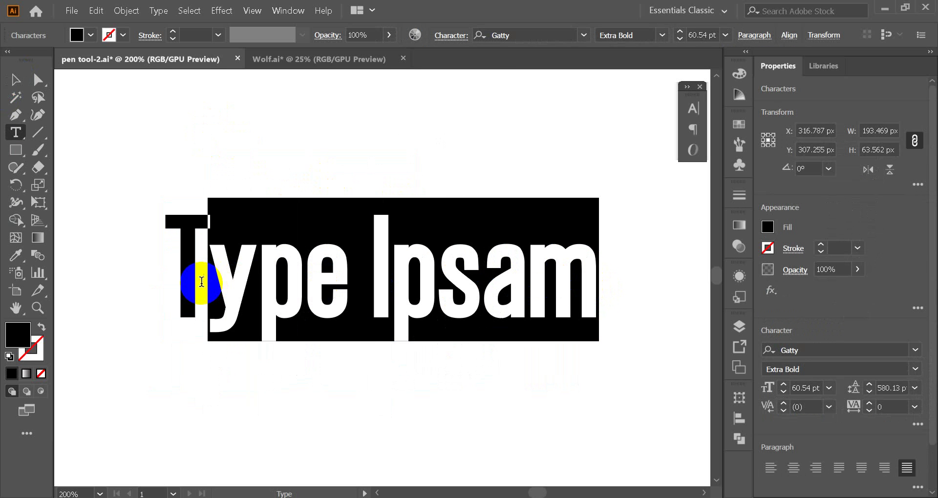
text(ou)
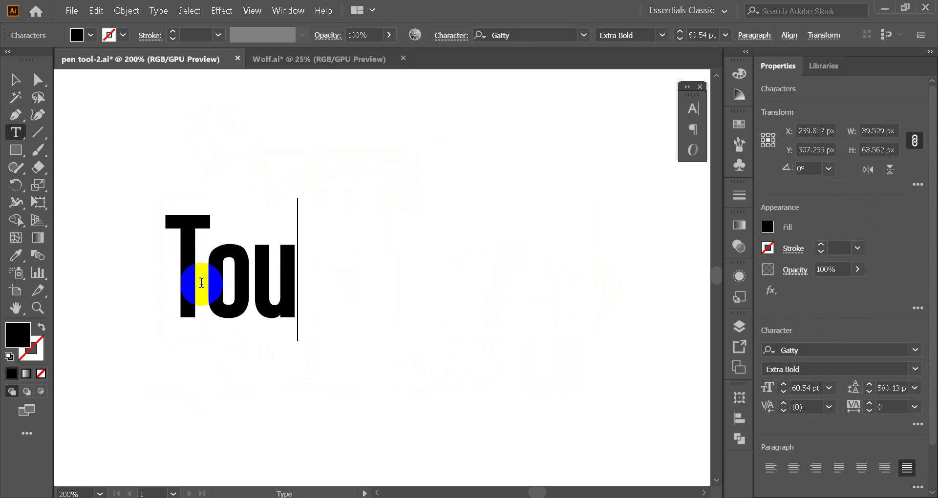
text(ch )
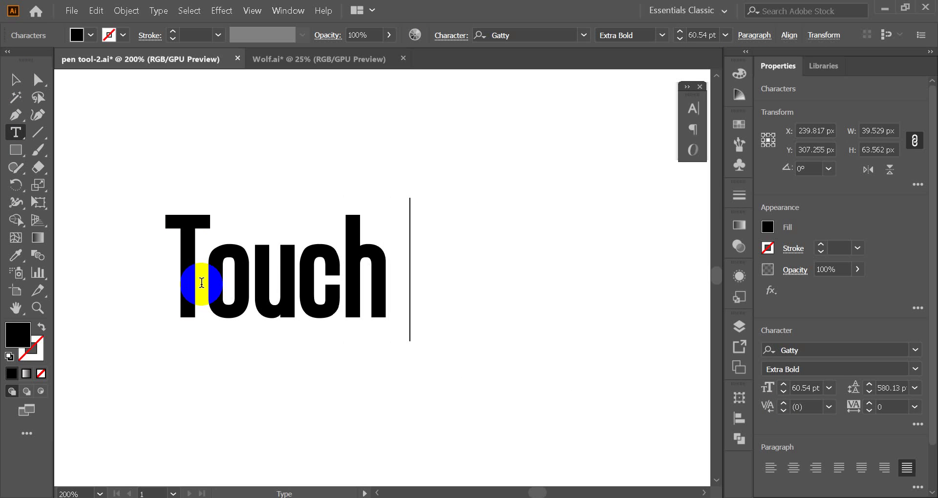
text(Ty)
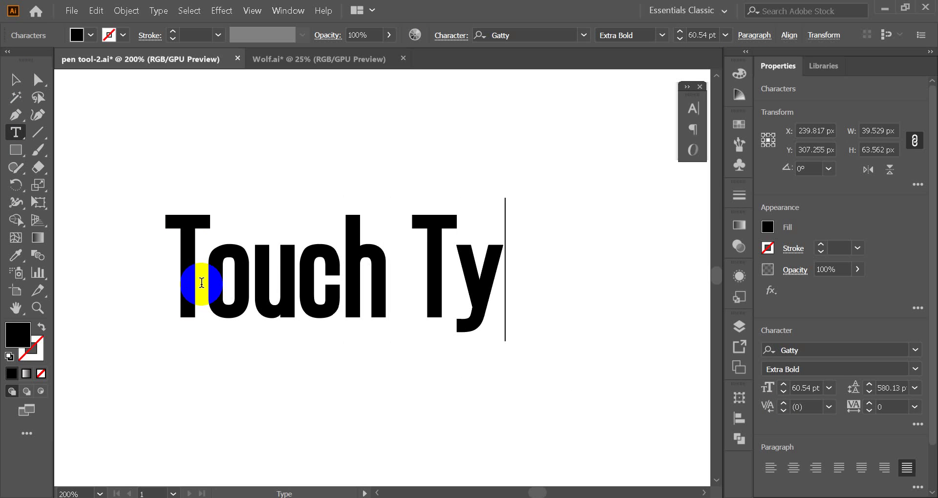
text(pe)
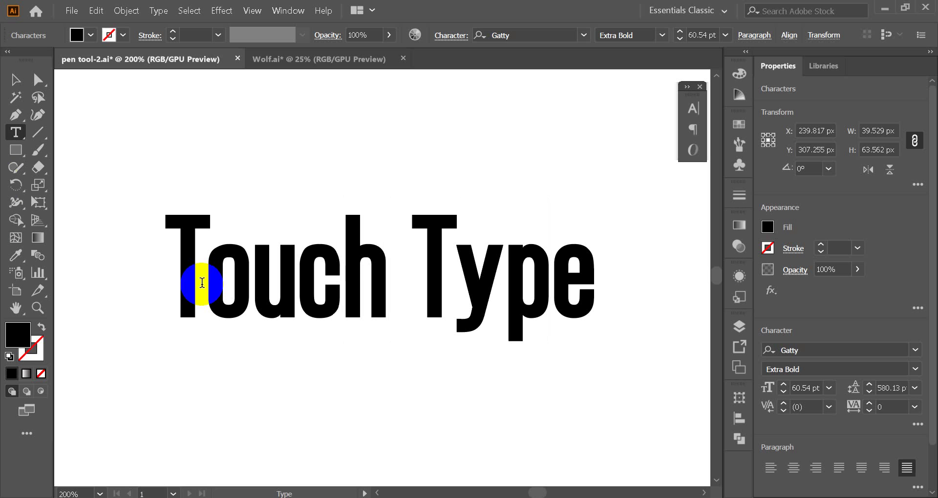
click(19, 84)
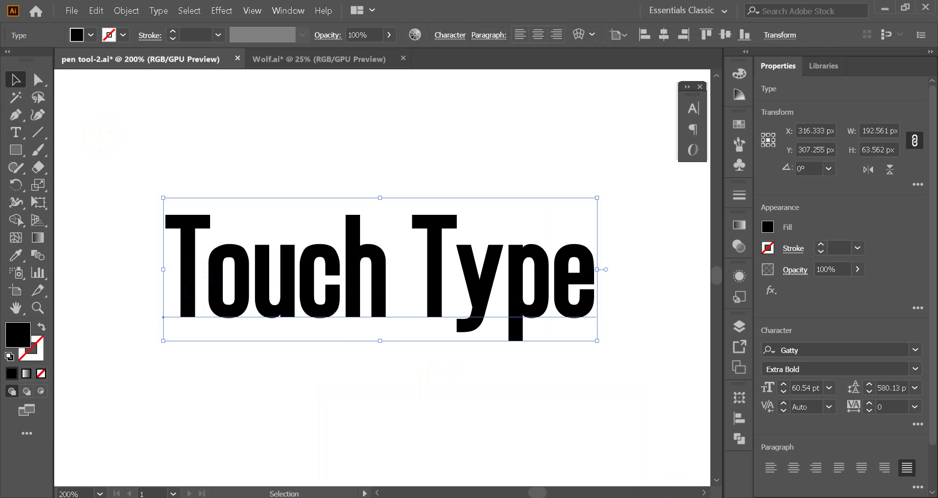
click(398, 440)
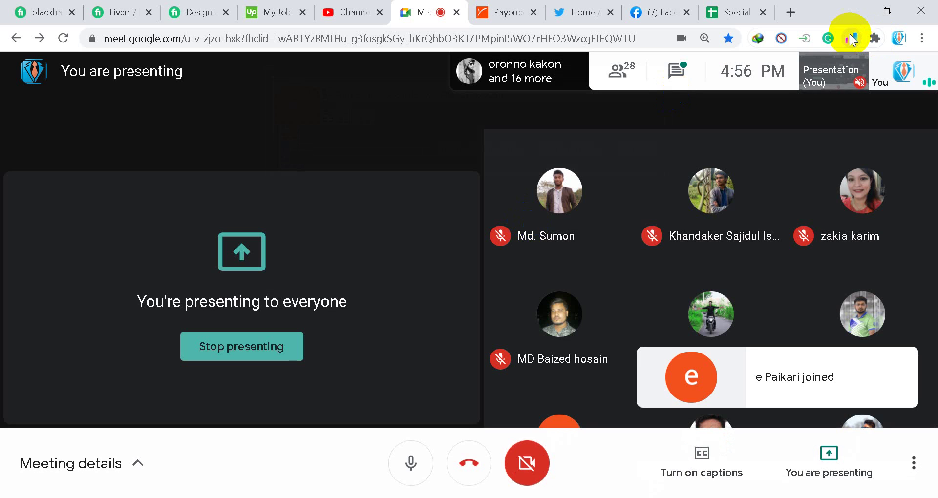
click(854, 11)
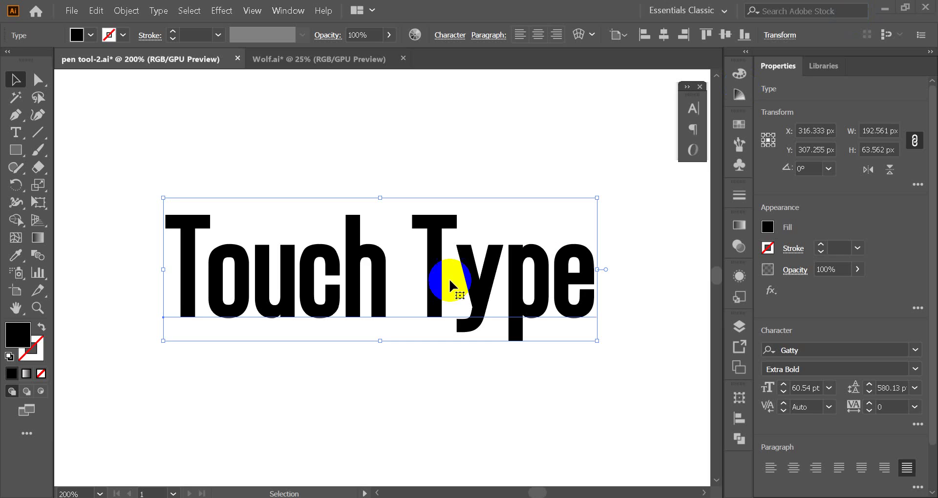
Deselect the heading and choose the Touch Type Tool (Shift+T) from the type tools.
click(360, 191)
drag(366, 272, 373, 272)
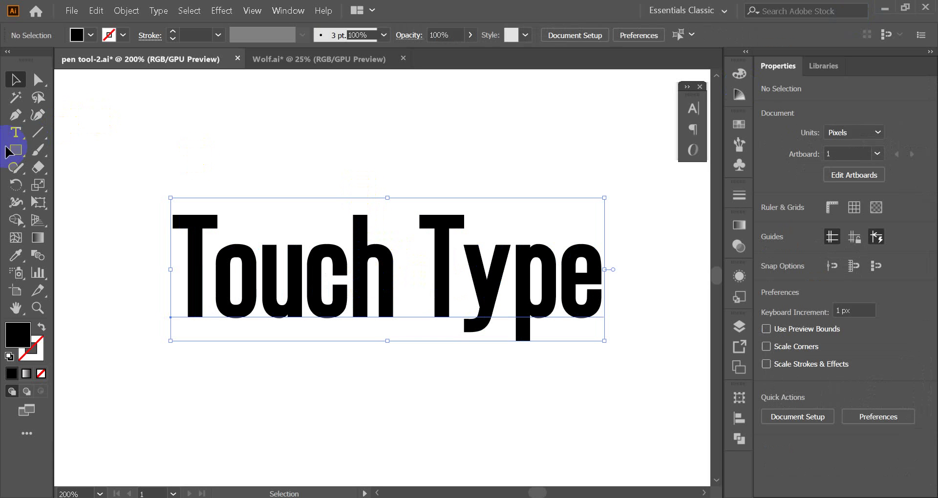
drag(13, 133, 99, 236)
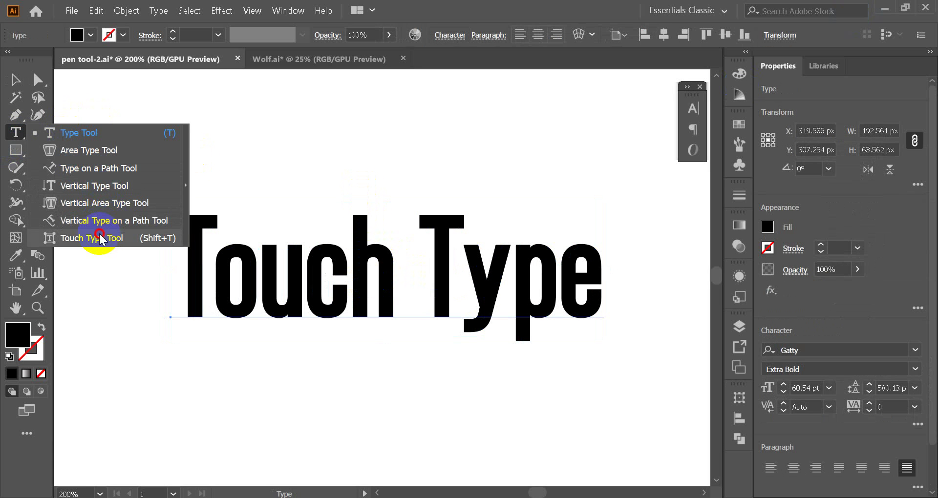
drag(100, 236, 98, 241)
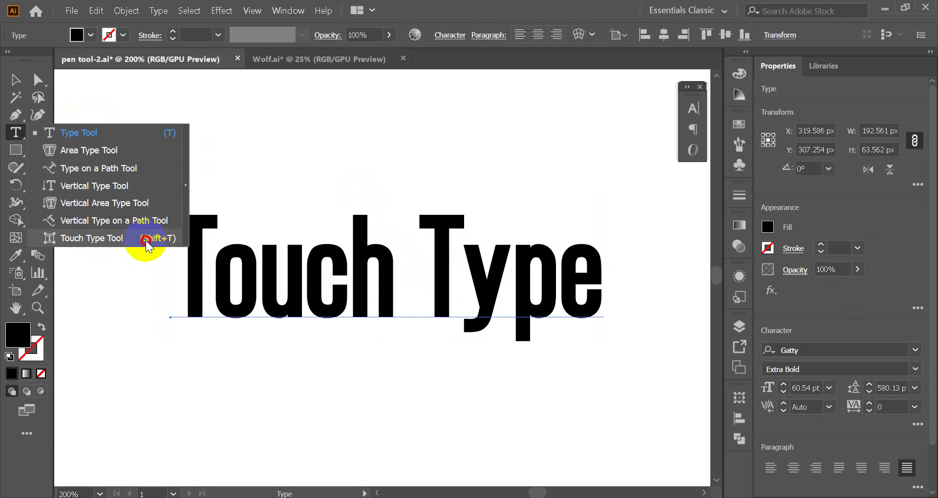
drag(146, 241, 15, 135)
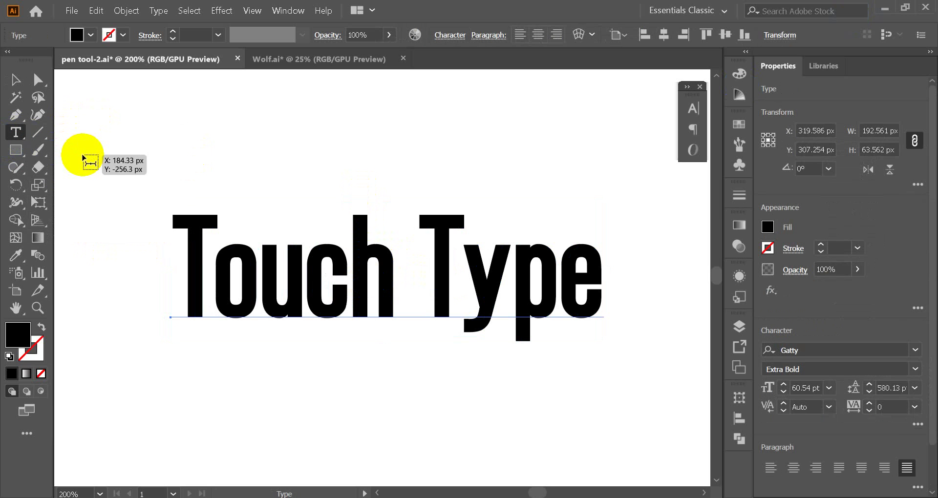
key(shift+t)
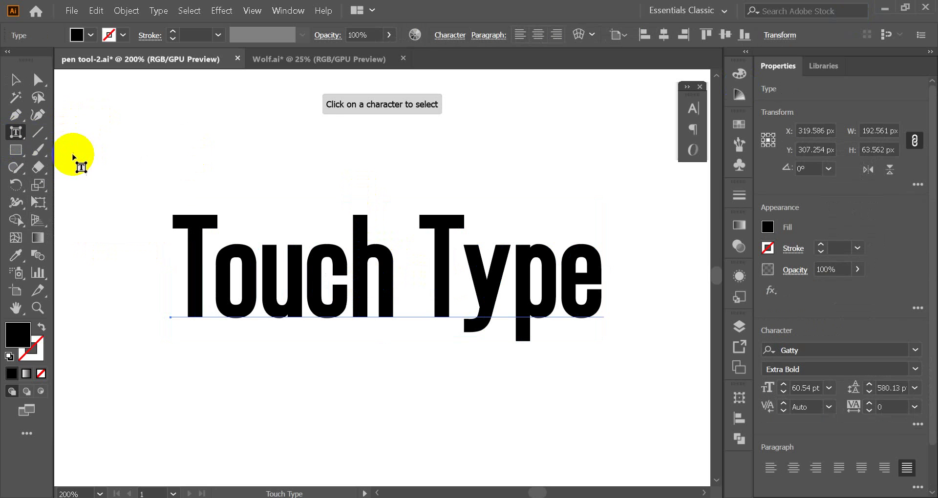
drag(14, 134, 108, 238)
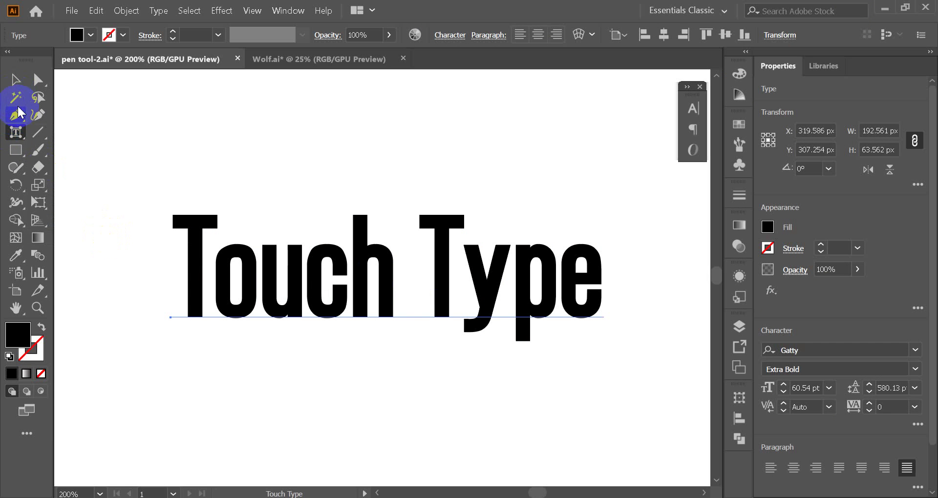
click(319, 296)
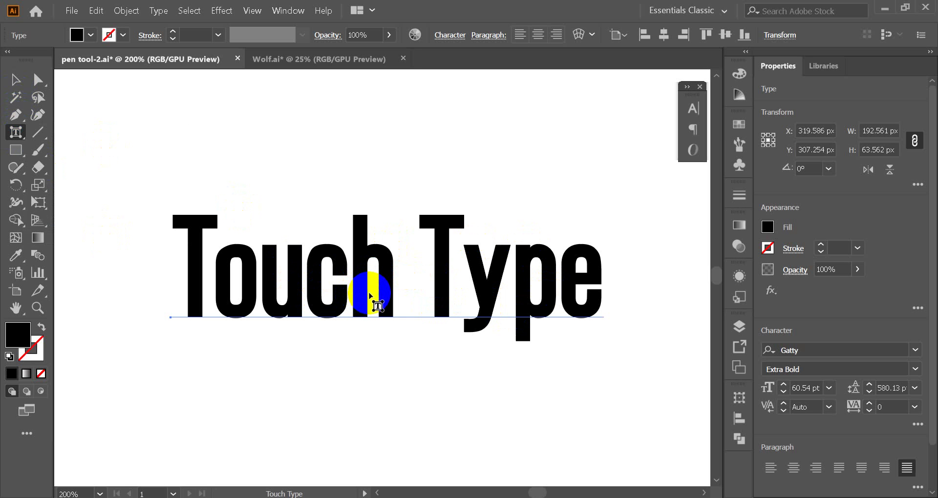
Fill the h in 'Touch' with the red swatch from the Swatches panel.
click(364, 266)
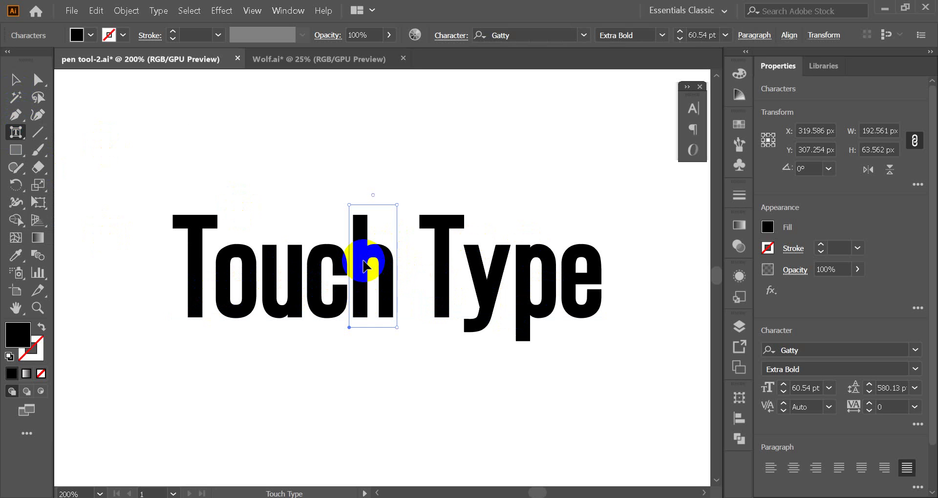
click(586, 287)
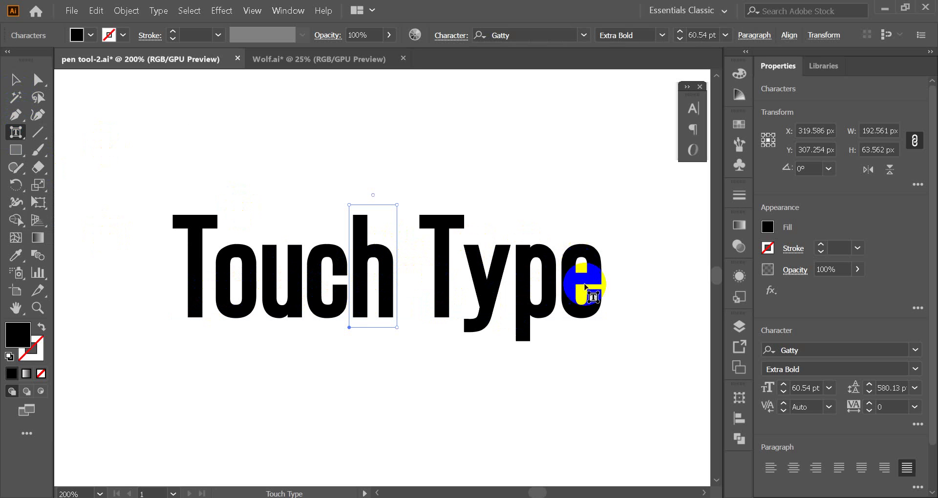
click(740, 125)
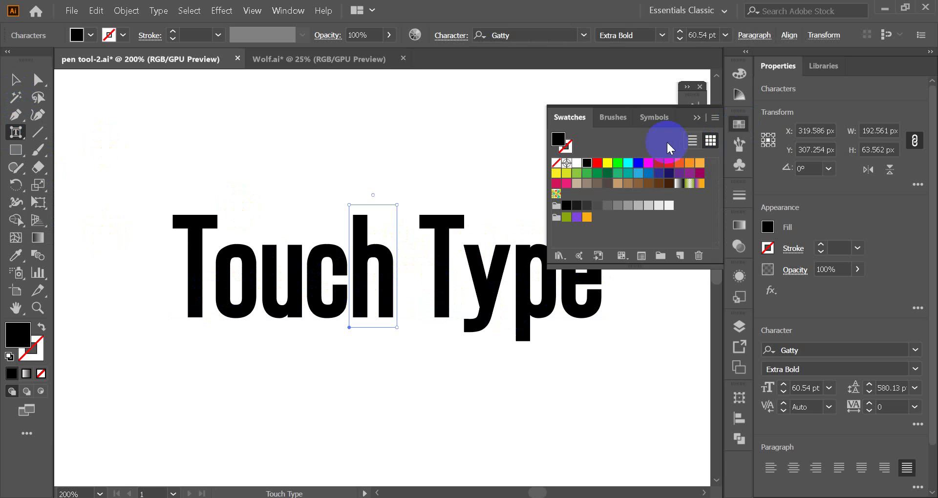
click(596, 164)
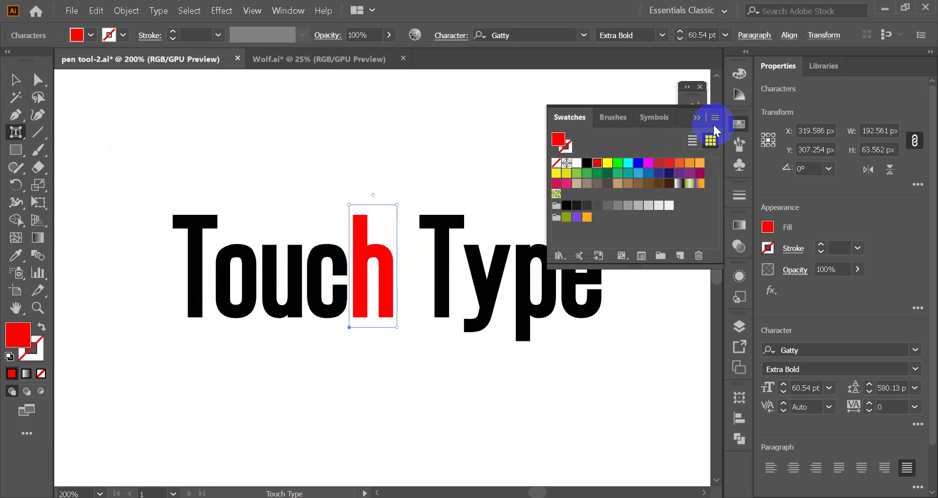
click(701, 119)
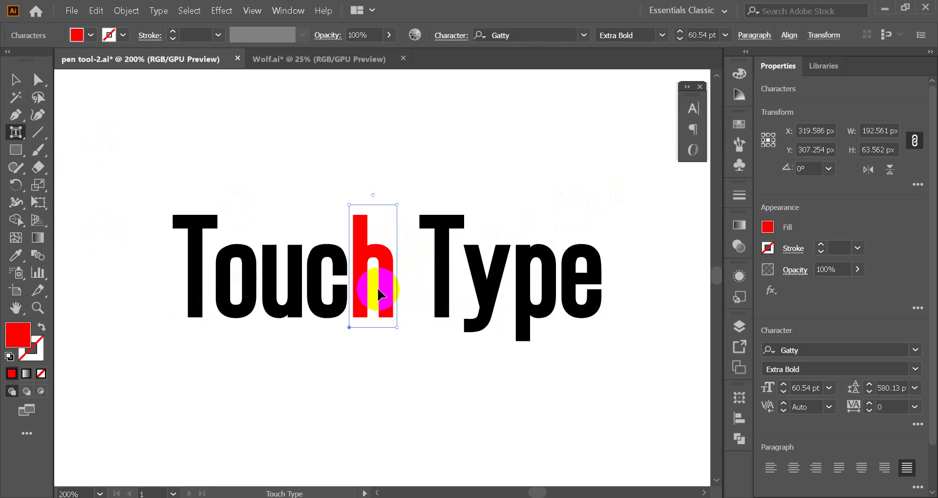
Zoom in on the heading and drag the red h up and to the left.
scroll(371, 280, up, 2)
scroll(373, 280, up, 1)
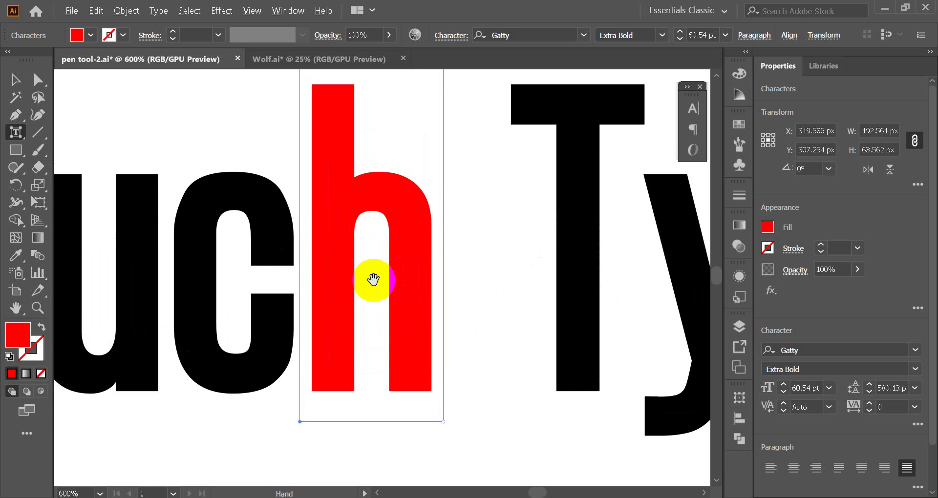
scroll(407, 309, up, 1)
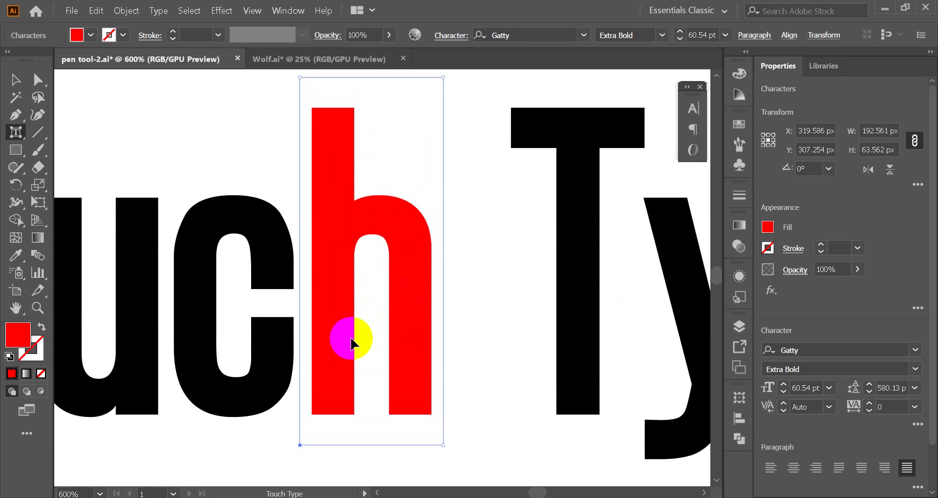
scroll(352, 337, up, 1)
scroll(353, 327, up, 3)
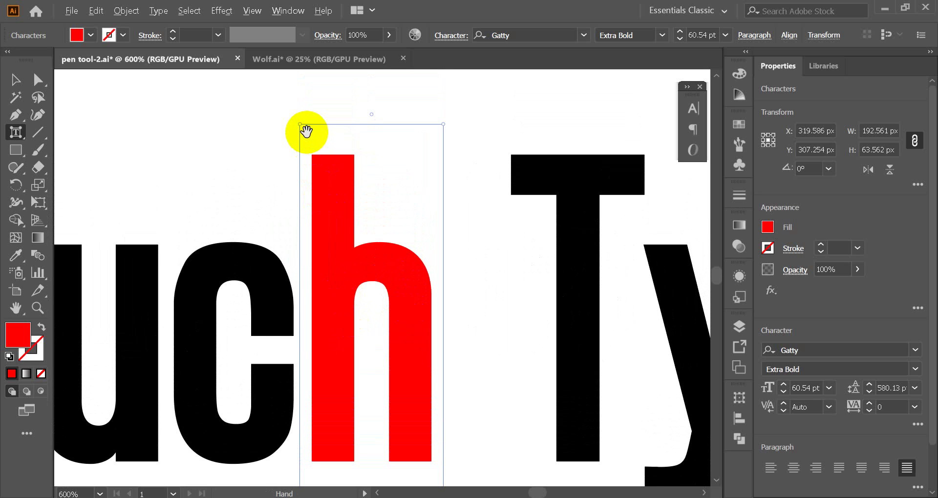
scroll(315, 136, down, 1)
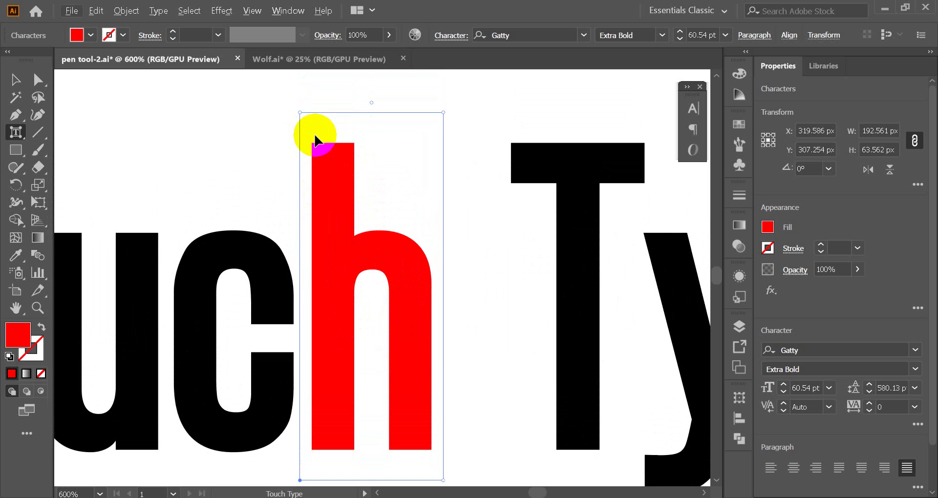
scroll(315, 139, down, 1)
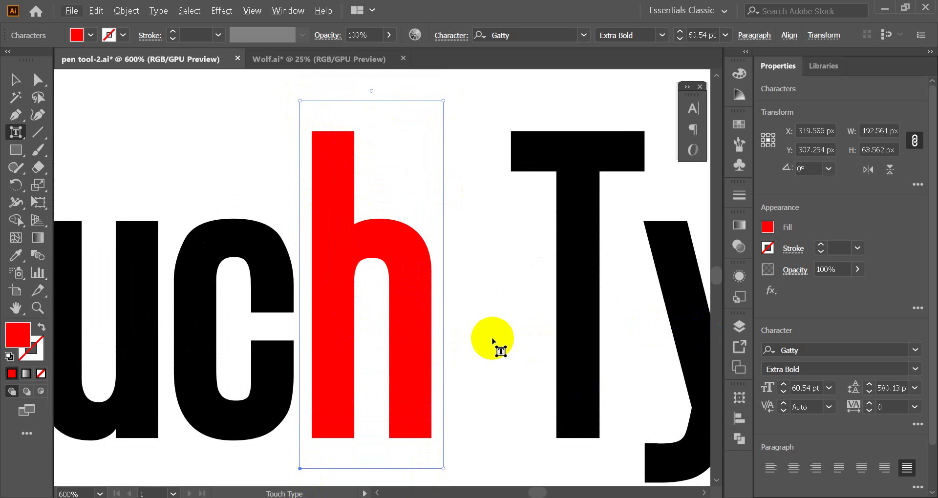
scroll(493, 340, down, 1)
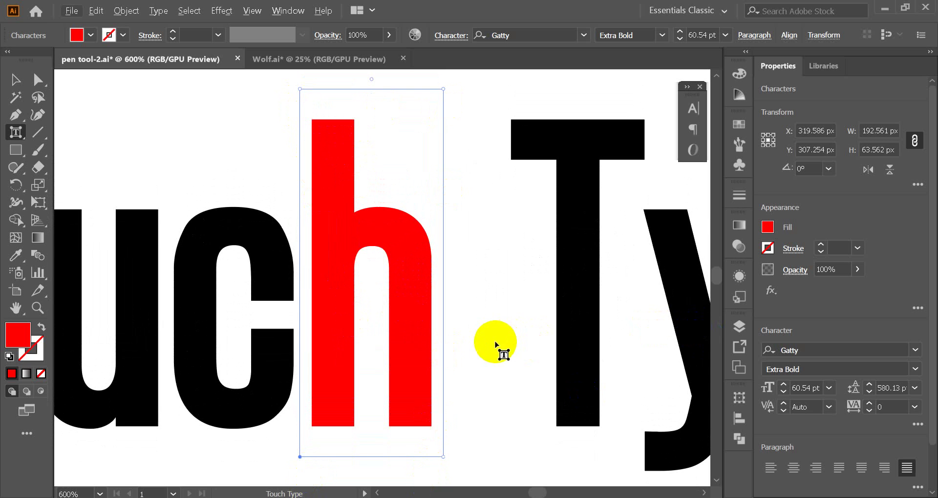
scroll(430, 371, up, 1)
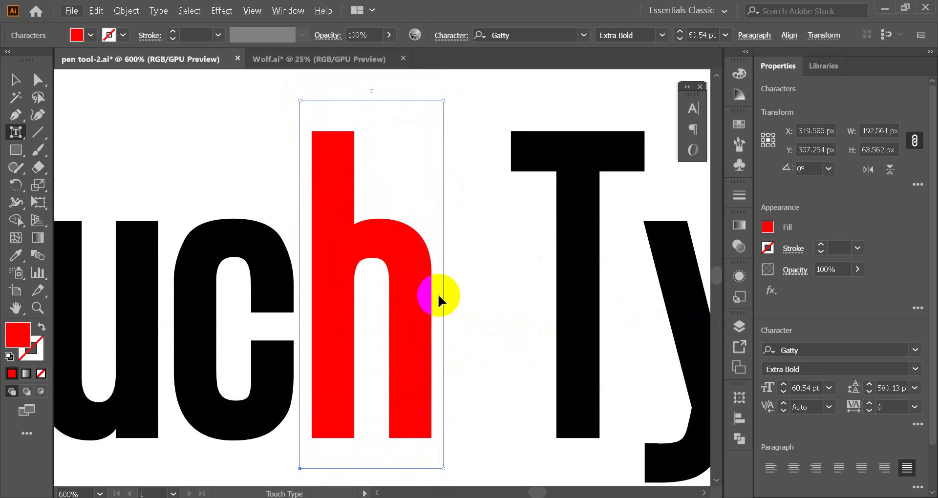
scroll(455, 147, down, 1)
click(410, 352)
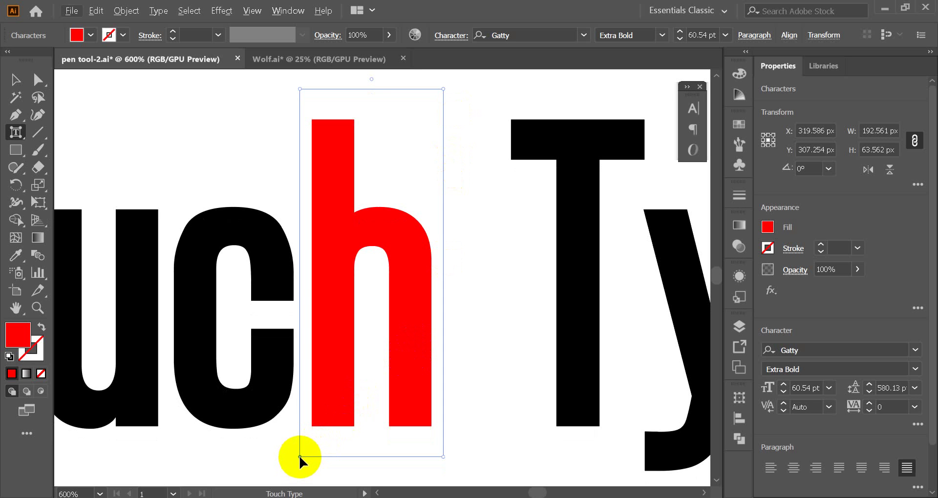
mouse_move(299, 457)
mouse_down()
mouse_move(212, 410)
mouse_move(367, 403)
mouse_up()
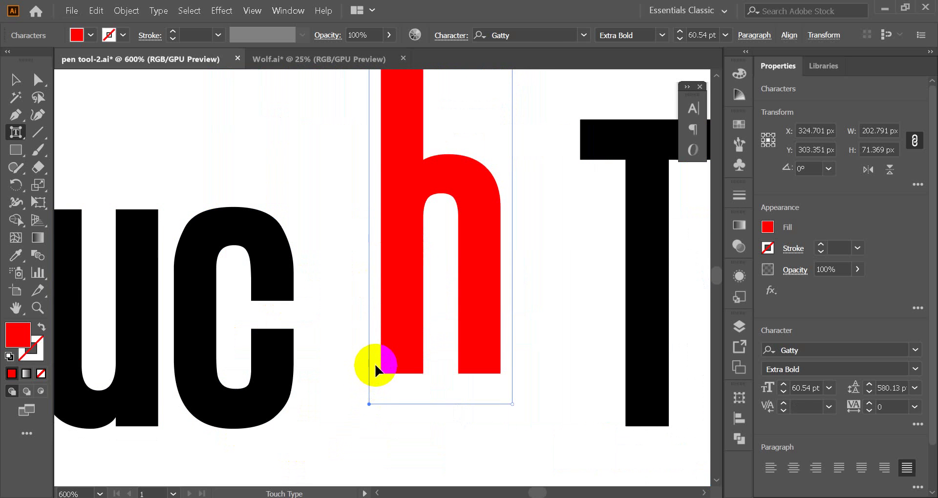
Settle the red h back in line between 'Touc' and 'Type'.
scroll(372, 368, down, 2)
scroll(376, 372, down, 1)
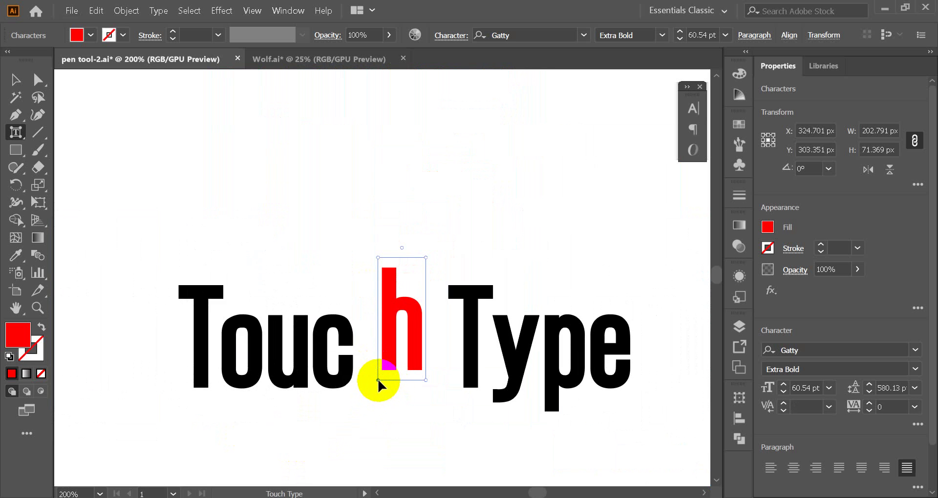
mouse_move(377, 380)
mouse_down()
mouse_move(334, 273)
mouse_move(521, 254)
mouse_move(424, 259)
mouse_move(390, 483)
mouse_move(368, 394)
mouse_up()
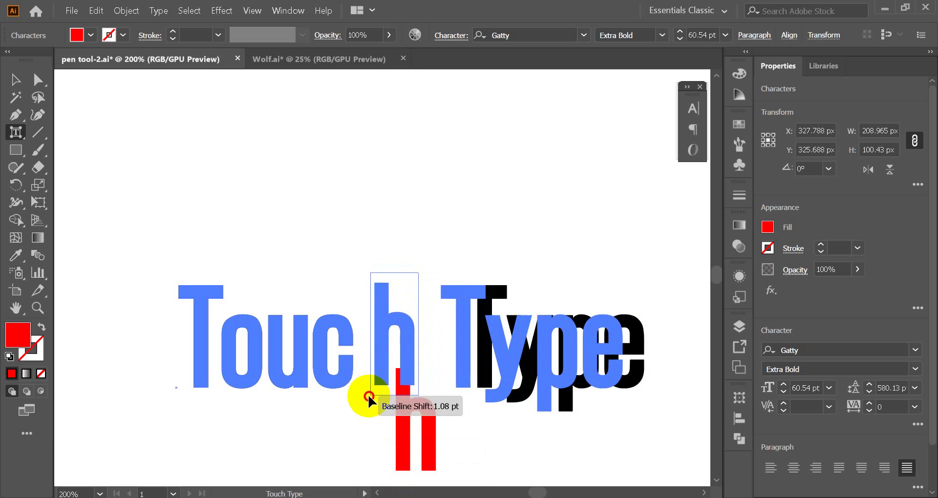
drag(368, 394, 362, 397)
Scale the red h in Touch Type narrower, then stretch it wider to about 201.6 px.
scroll(400, 419, up, 2)
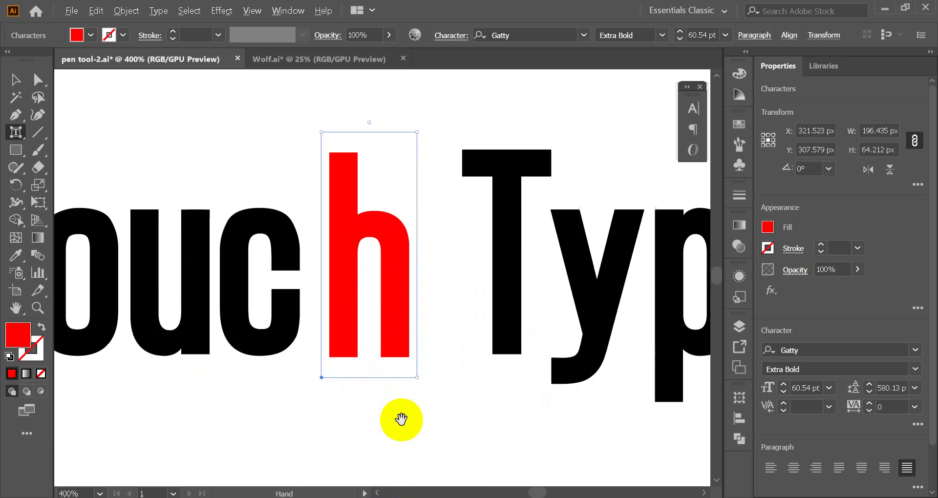
scroll(400, 419, up, 2)
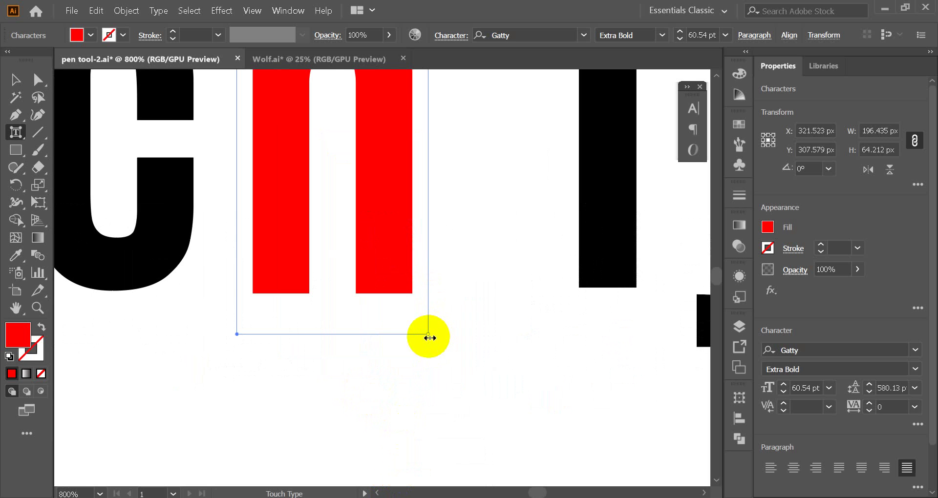
scroll(428, 336, down, 1)
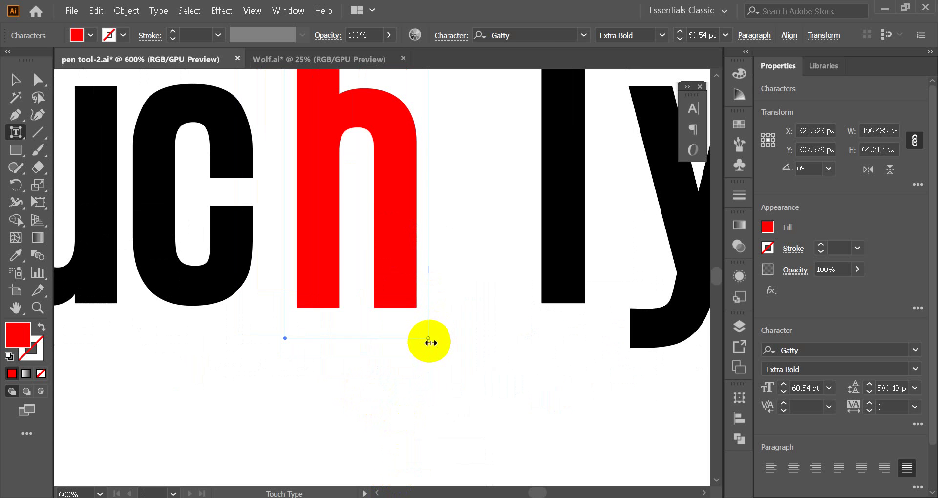
scroll(430, 351, up, 2)
scroll(434, 393, up, 1)
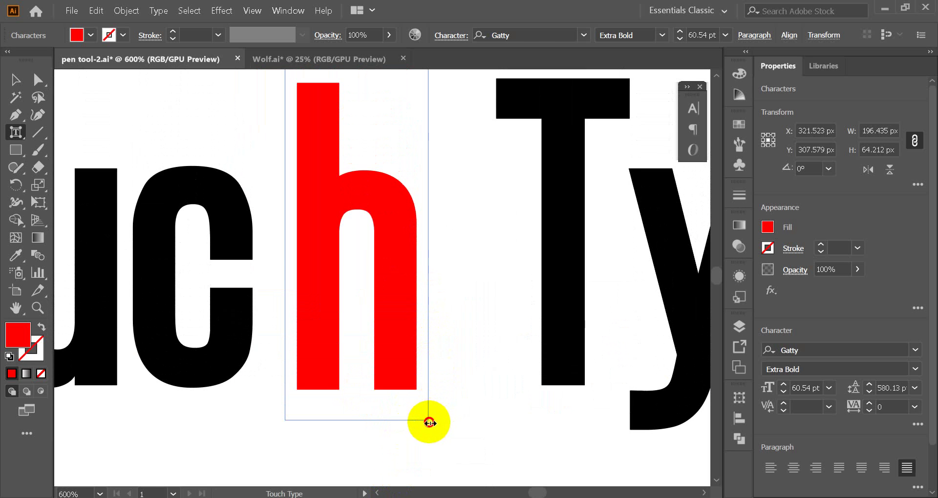
drag(429, 424, 333, 421)
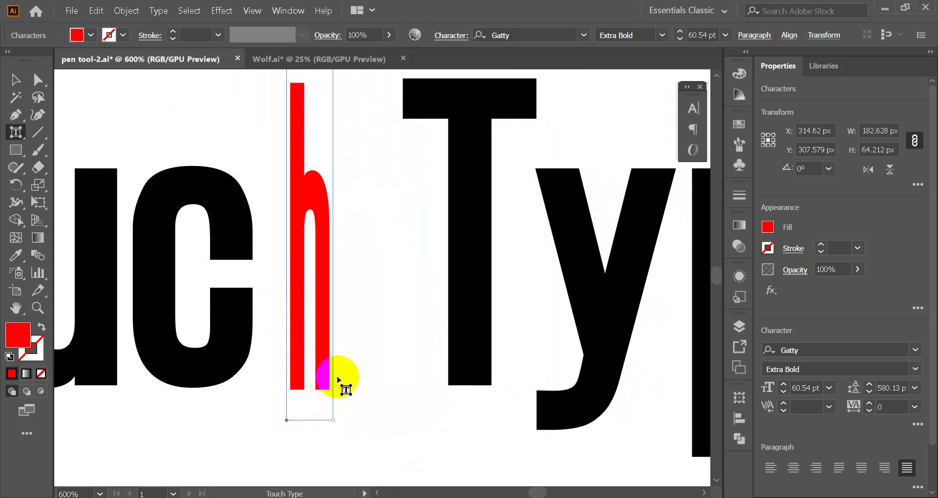
mouse_move(334, 423)
mouse_down()
mouse_move(483, 434)
mouse_move(552, 420)
mouse_move(425, 418)
mouse_move(463, 421)
mouse_up()
scroll(479, 360, up, 2)
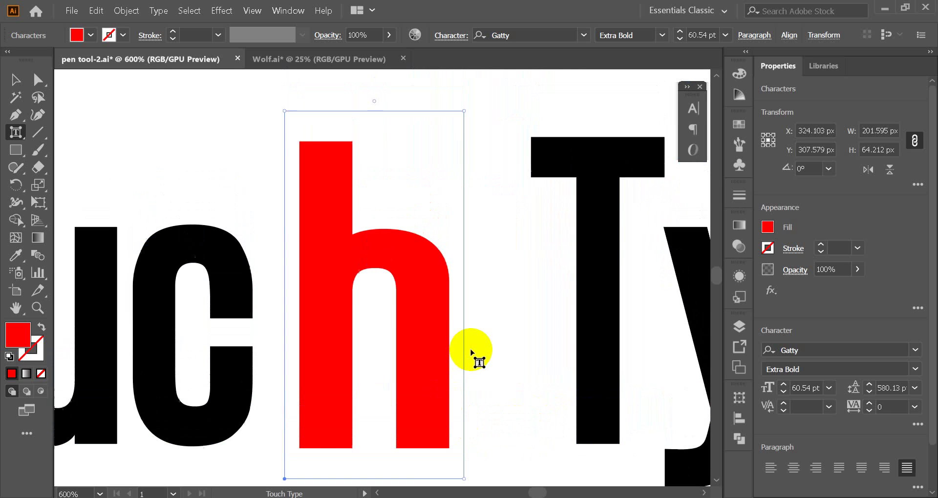
scroll(471, 168, up, 1)
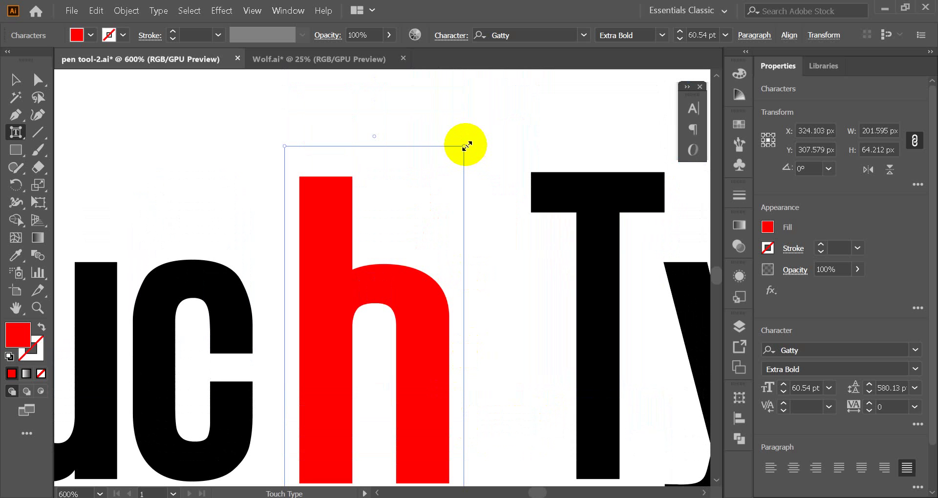
Shrink the red h from its corner handle so it is narrower.
drag(467, 146, 373, 273)
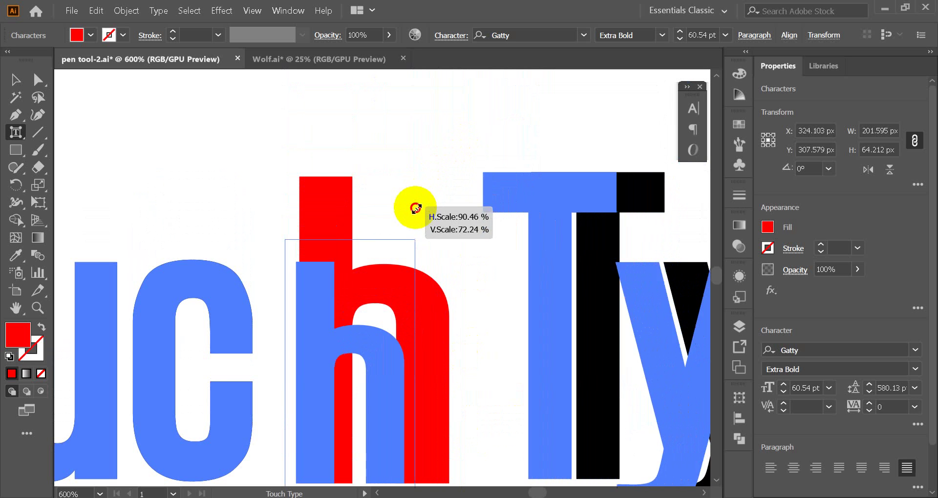
scroll(352, 213, down, 2)
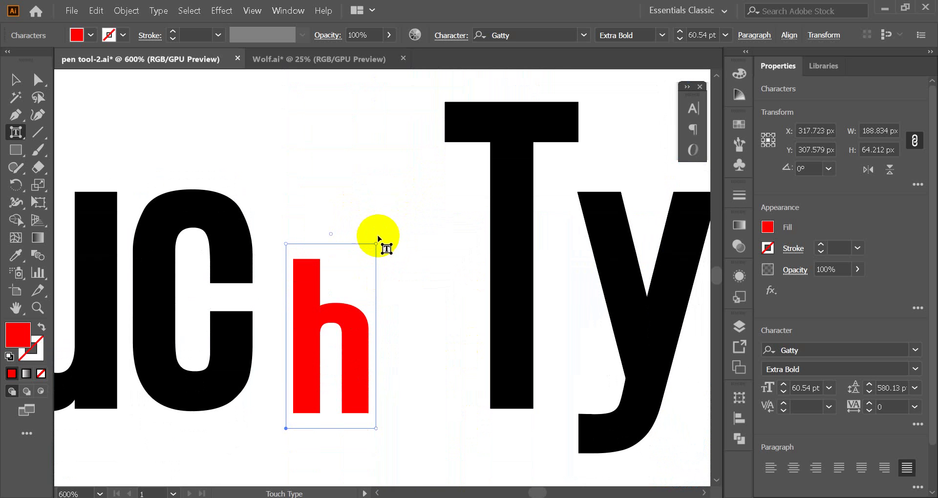
mouse_move(379, 244)
mouse_down()
mouse_move(461, 130)
mouse_move(433, 160)
mouse_up()
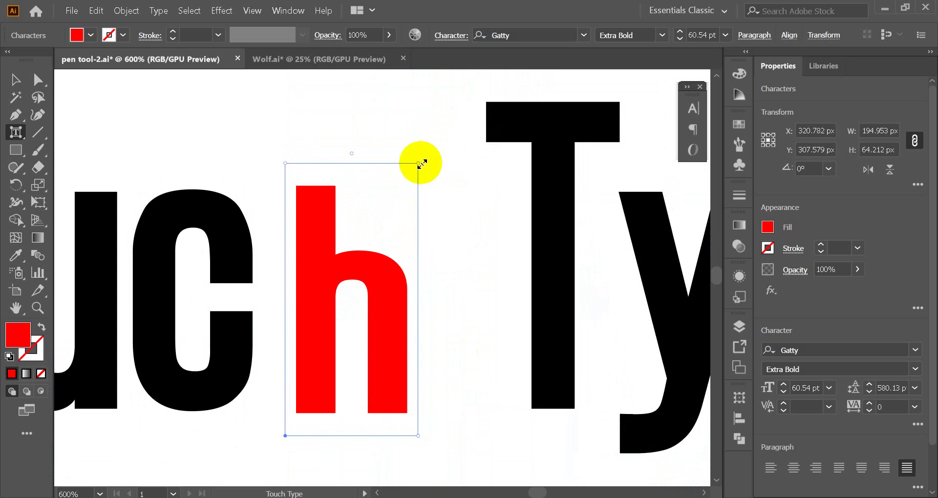
mouse_move(433, 160)
mouse_down()
mouse_move(396, 187)
mouse_move(343, 308)
mouse_move(459, 105)
mouse_up()
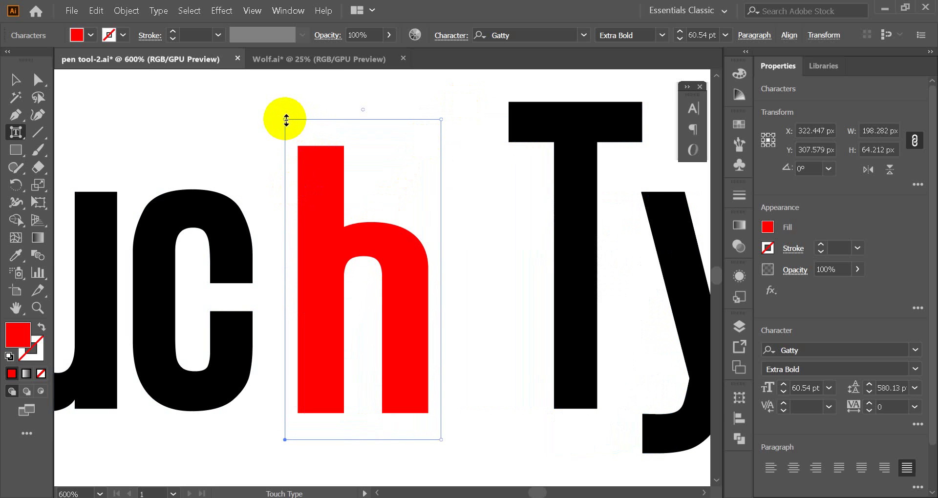
Stretch the red h vertically until it matches the height of the capital T.
drag(287, 119, 261, 422)
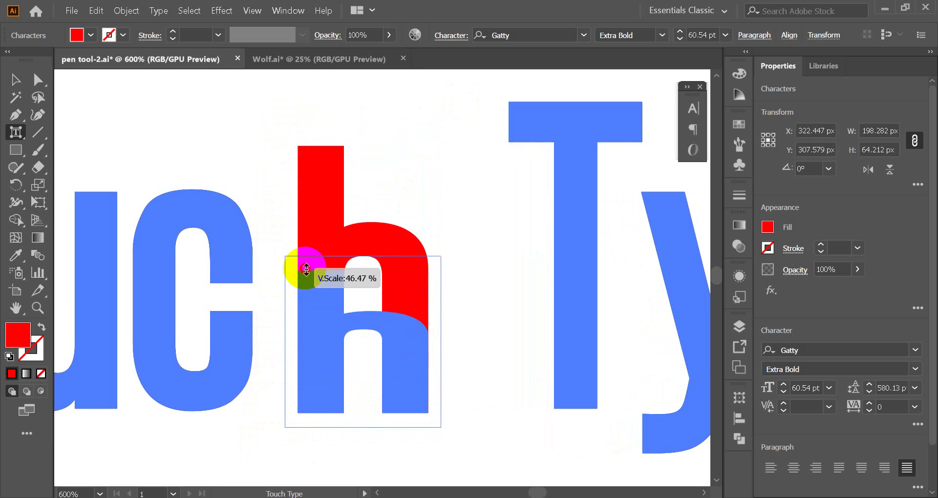
mouse_move(261, 422)
mouse_down()
mouse_move(306, 274)
mouse_move(306, 108)
mouse_up()
scroll(336, 178, up, 3)
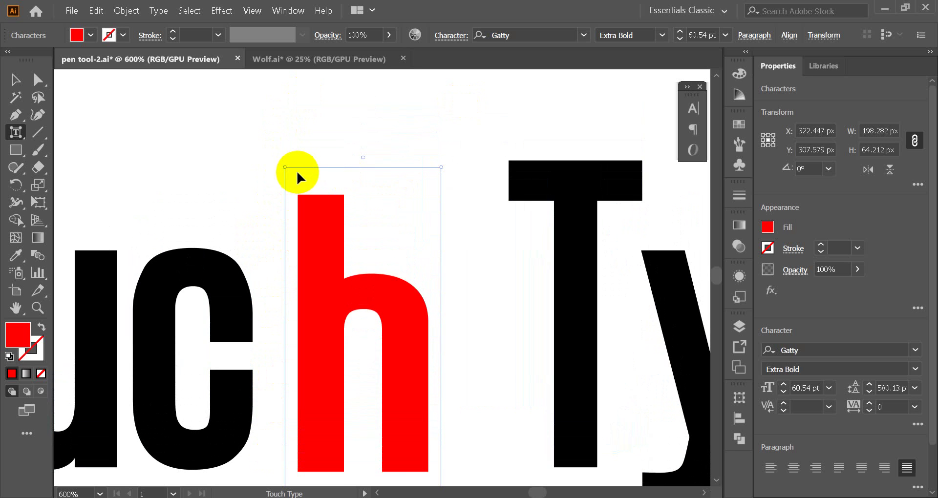
mouse_move(286, 170)
mouse_down()
mouse_move(284, 119)
mouse_move(280, 245)
mouse_up()
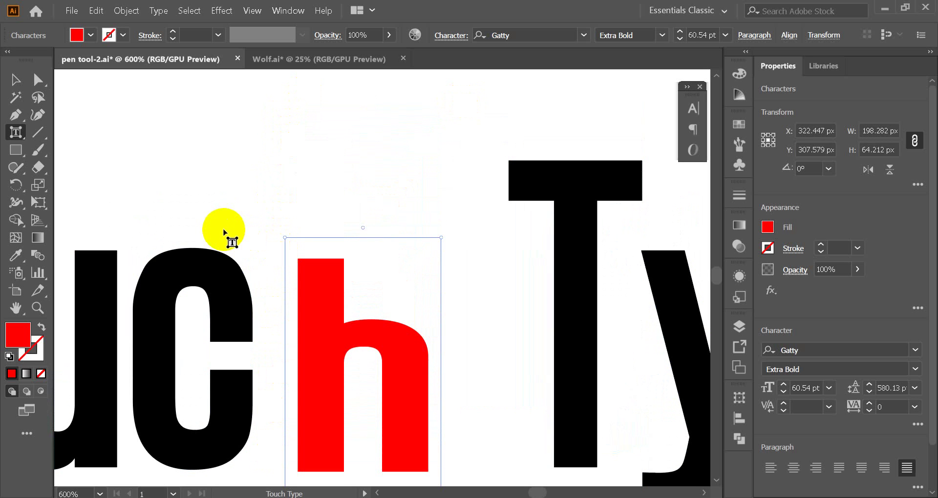
scroll(224, 230, down, 4)
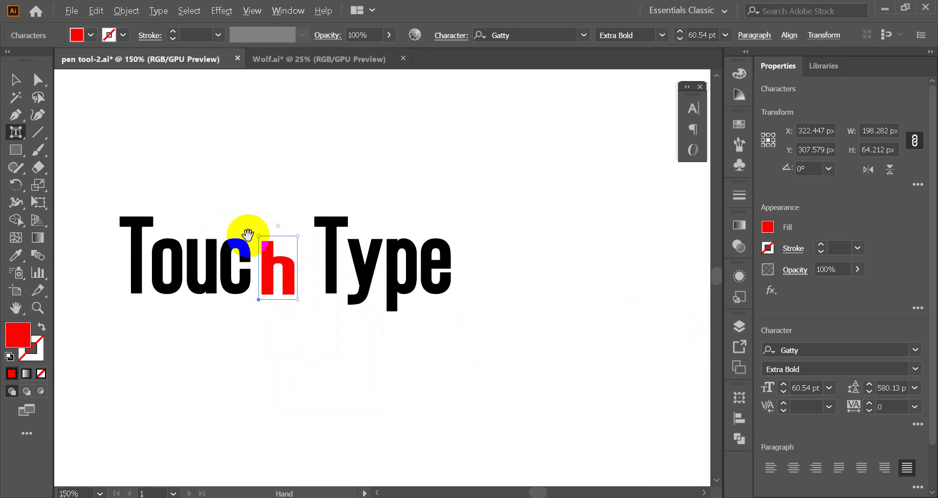
scroll(250, 239, up, 1)
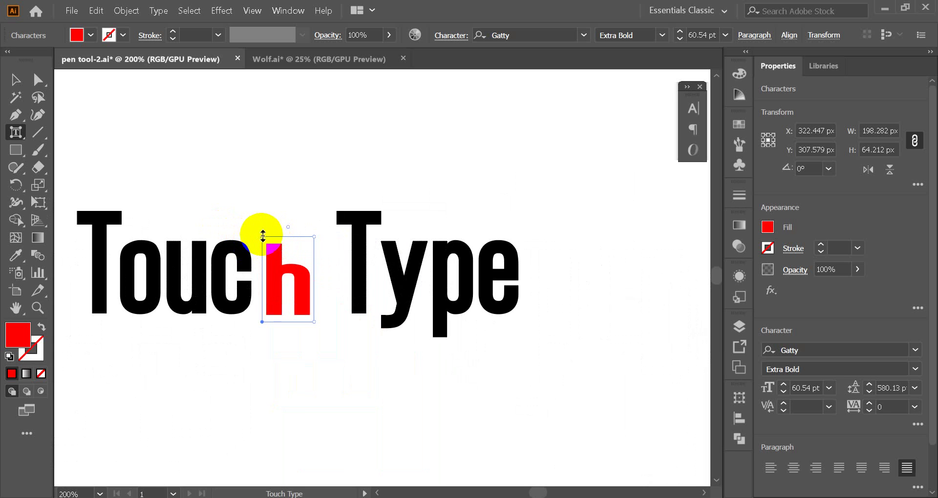
drag(263, 235, 263, 207)
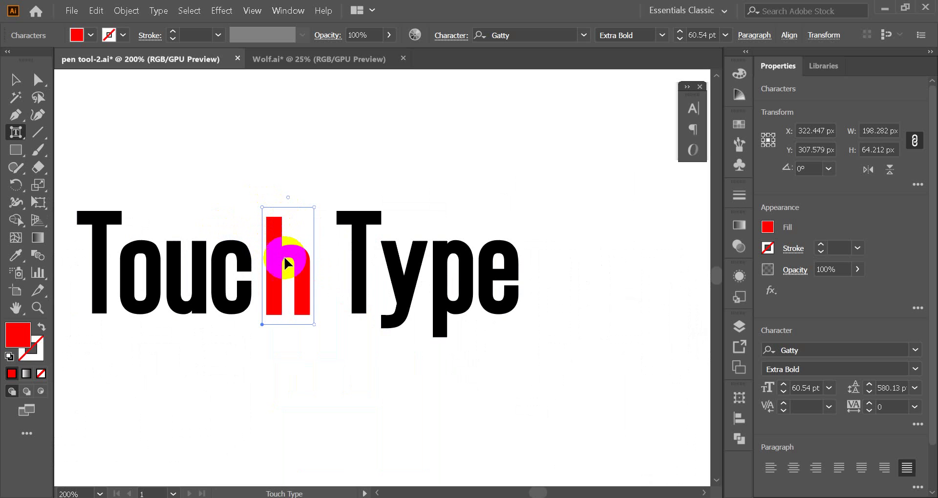
scroll(273, 254, up, 3)
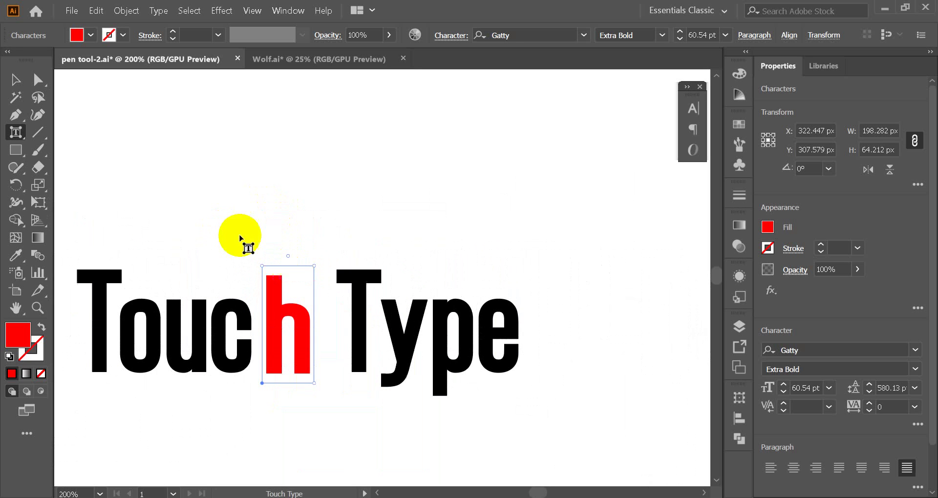
click(19, 84)
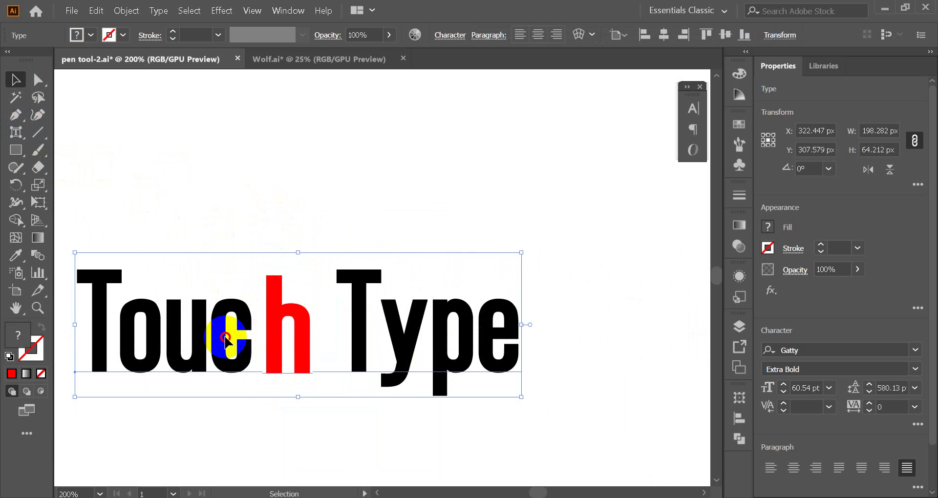
Duplicate Touch Type above the original and retype the copy as 'H2O'.
drag(225, 338, 303, 216)
key(t)
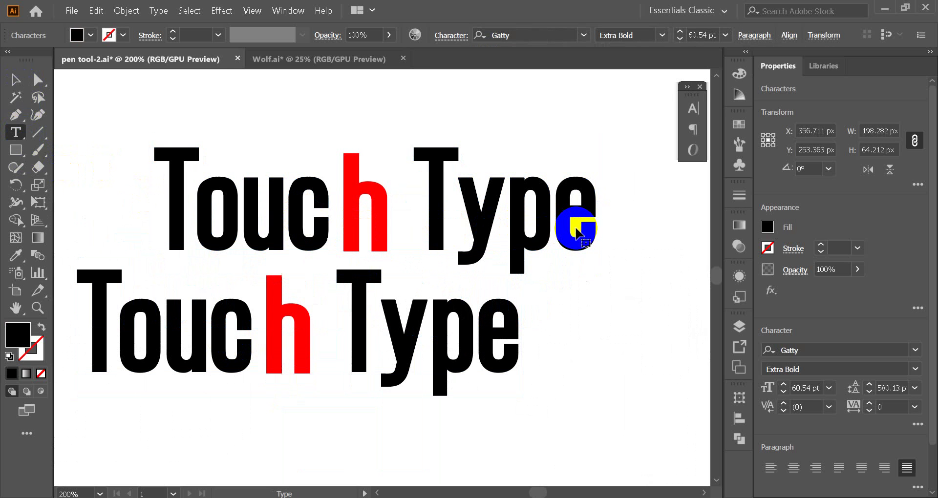
click(594, 228)
drag(597, 225, 106, 226)
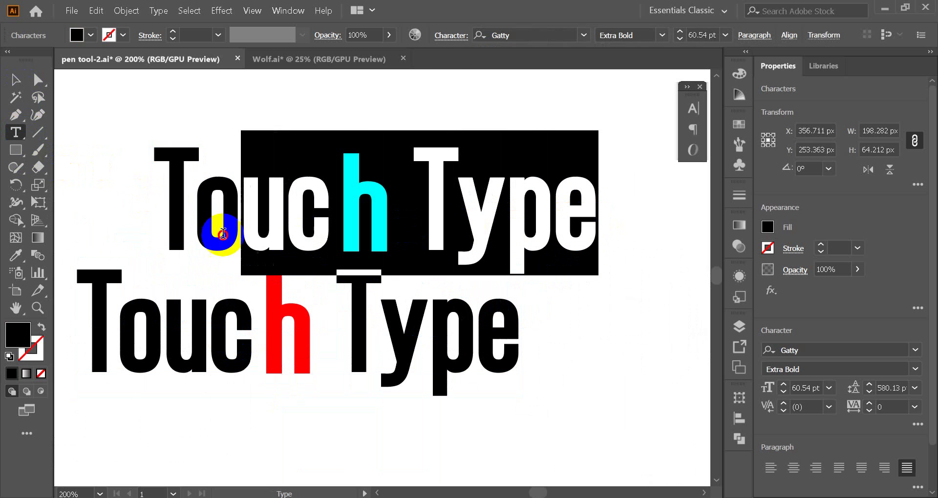
text(H)
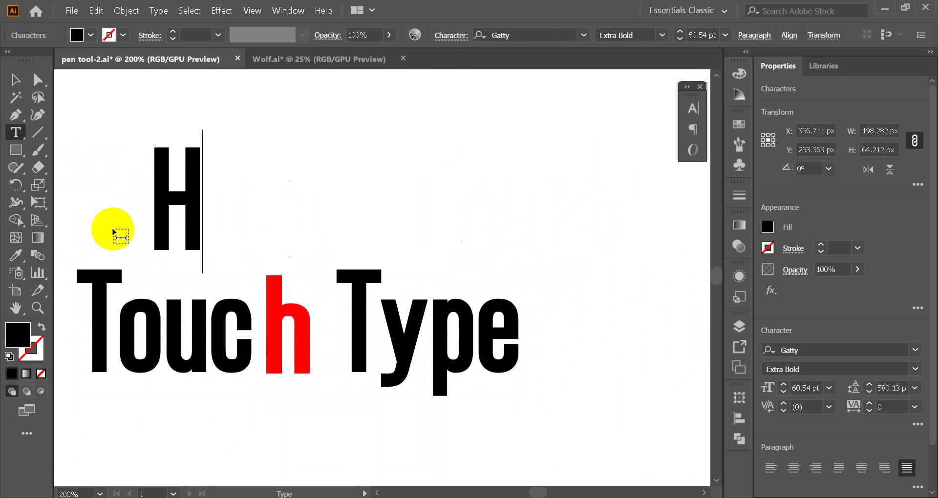
text(2)
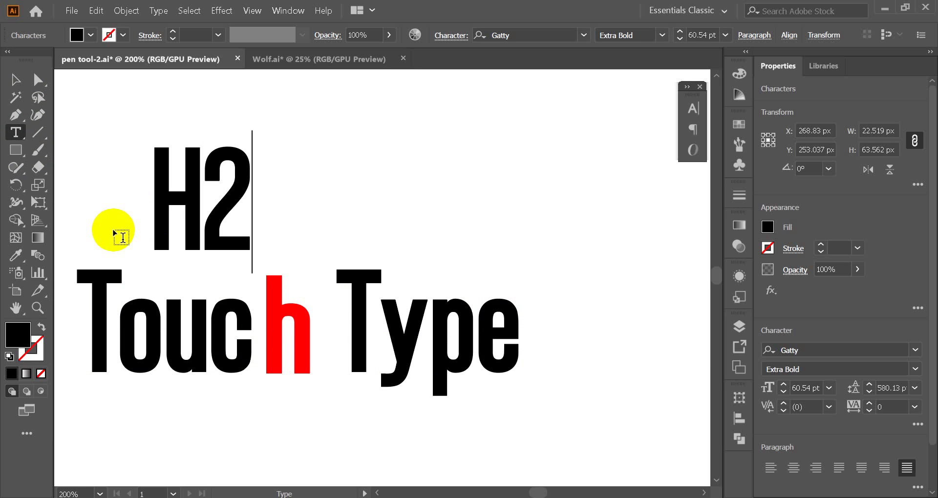
text(o)
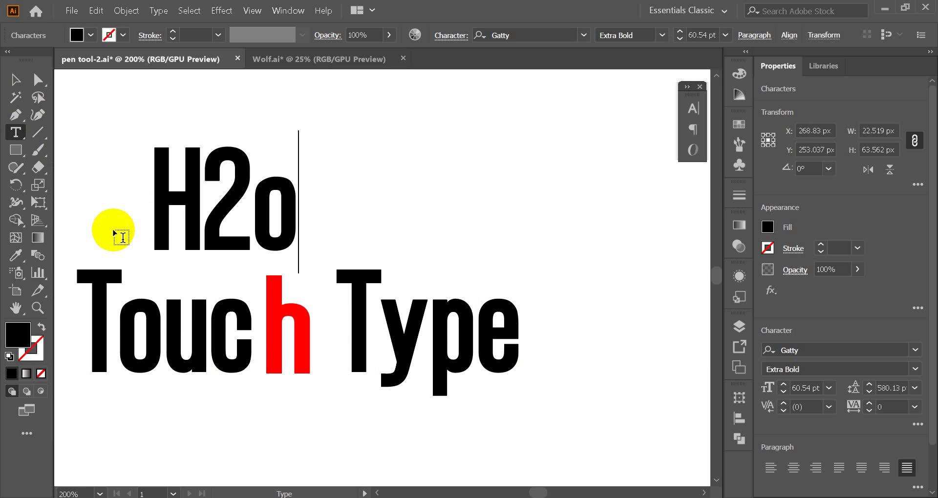
key(BackSpace)
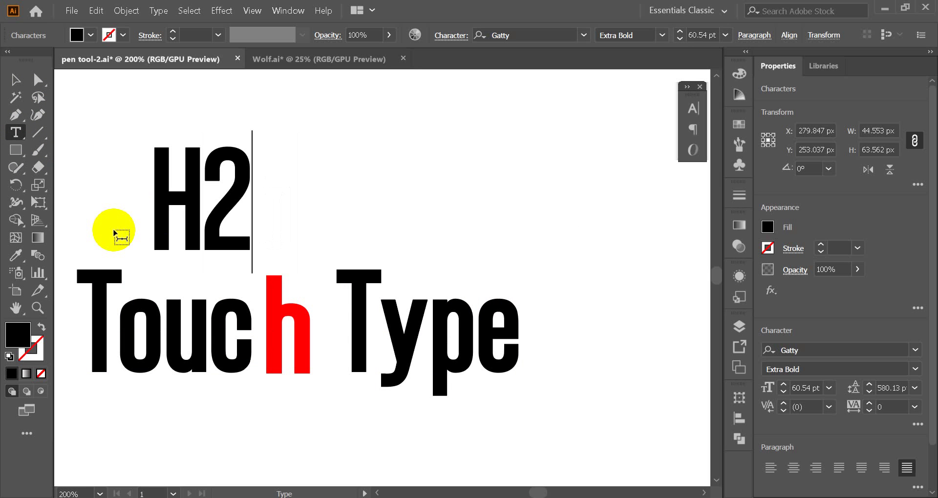
text(O)
Reposition the H2O text line above the Touch Type heading.
click(16, 80)
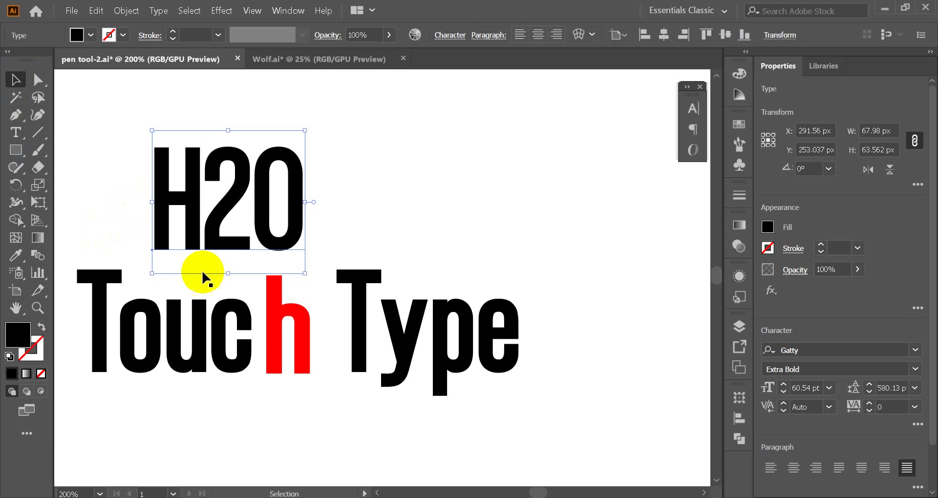
drag(244, 331, 255, 433)
drag(222, 236, 332, 283)
scroll(334, 282, up, 2)
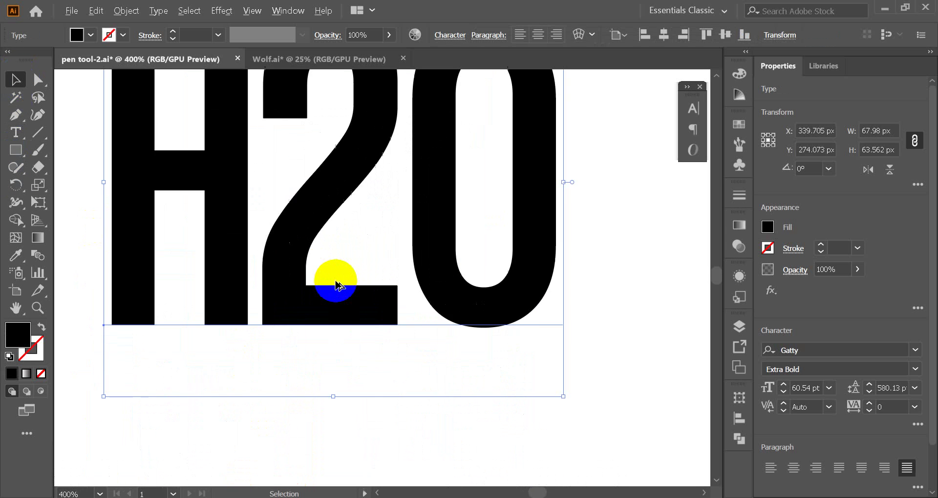
scroll(337, 282, down, 2)
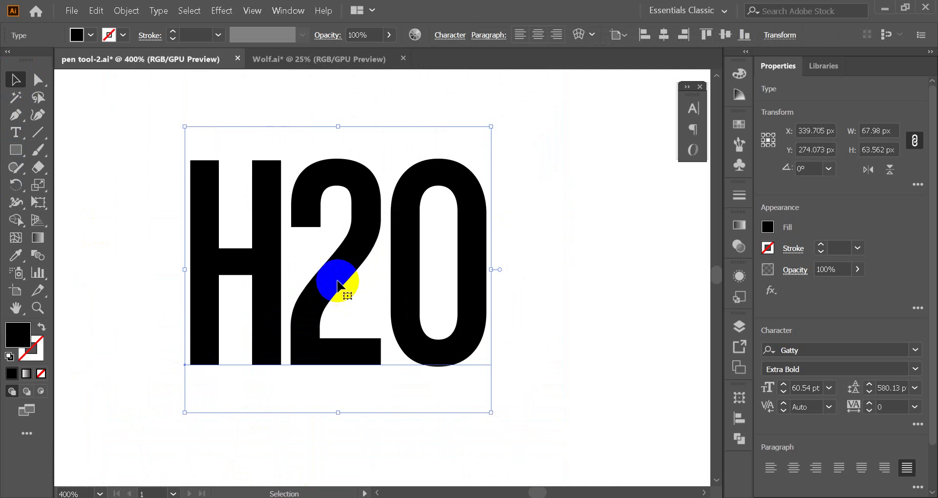
Select the 2 in H2O with the Touch Type Tool and colour it red.
click(16, 133)
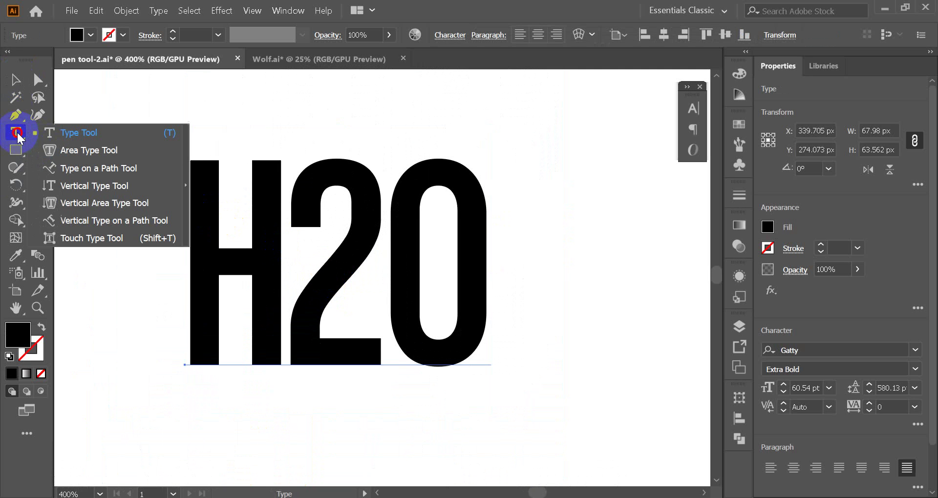
click(86, 238)
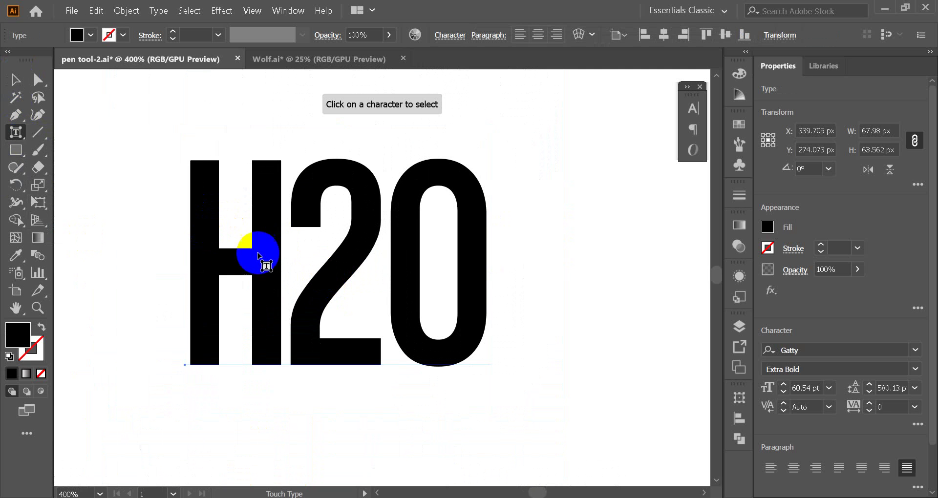
click(341, 276)
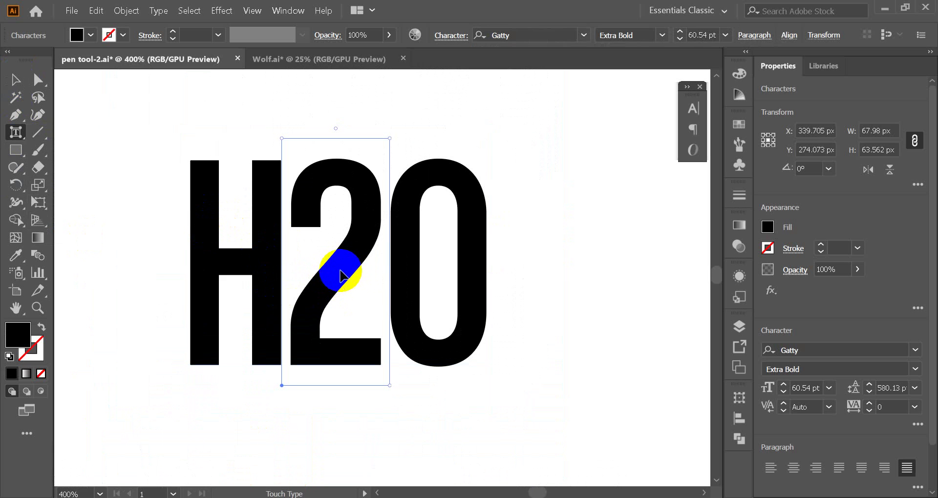
click(739, 124)
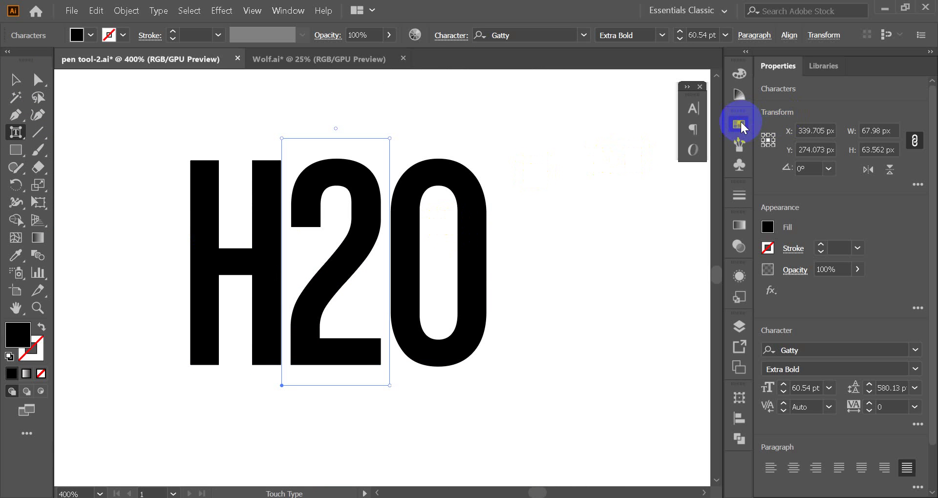
click(594, 162)
click(698, 122)
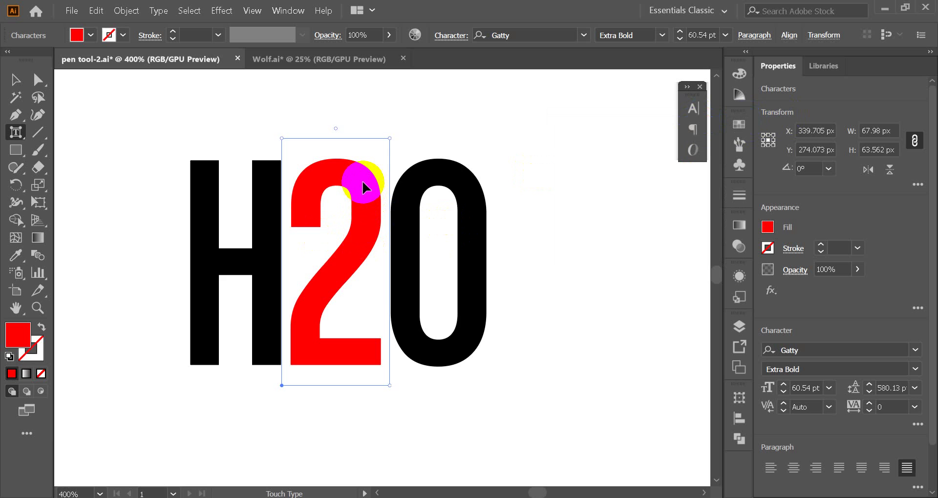
Adjust the red 2's vertical position and size with its character handles.
drag(362, 180, 357, 292)
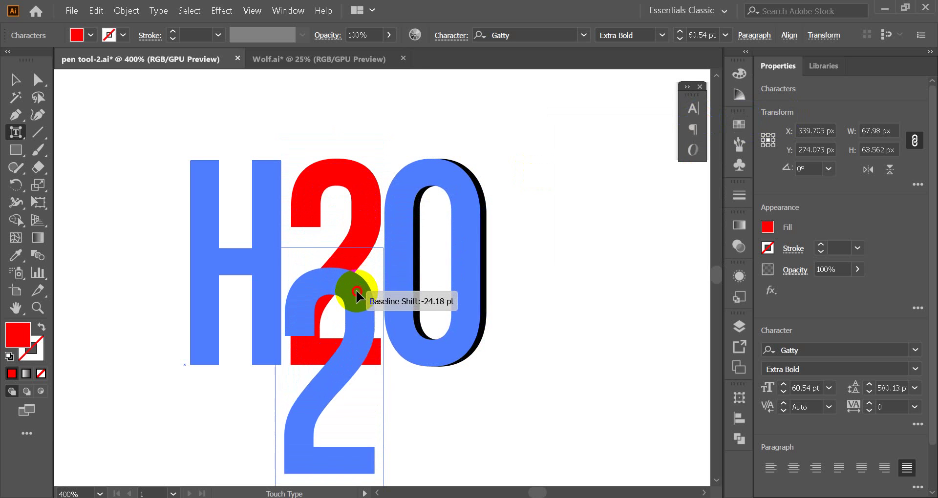
mouse_move(357, 292)
mouse_down()
mouse_move(362, 298)
mouse_move(360, 121)
mouse_up()
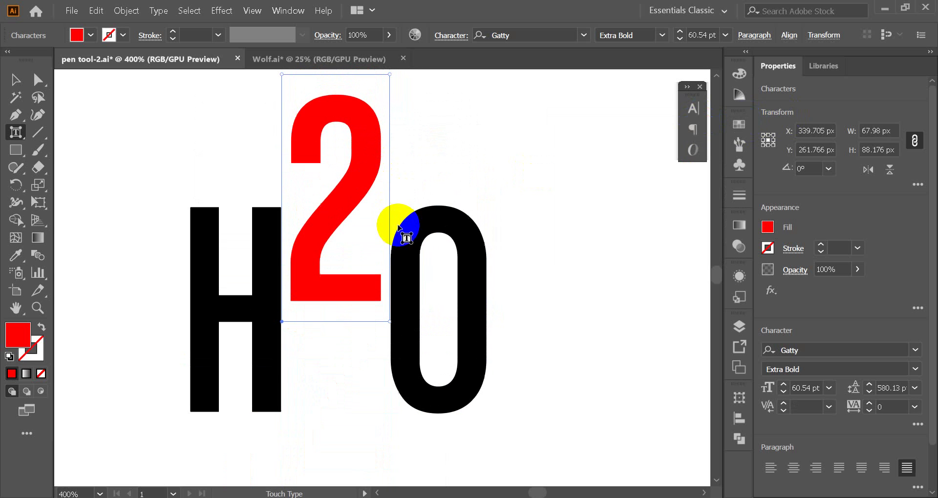
drag(341, 273, 337, 283)
drag(339, 266, 345, 329)
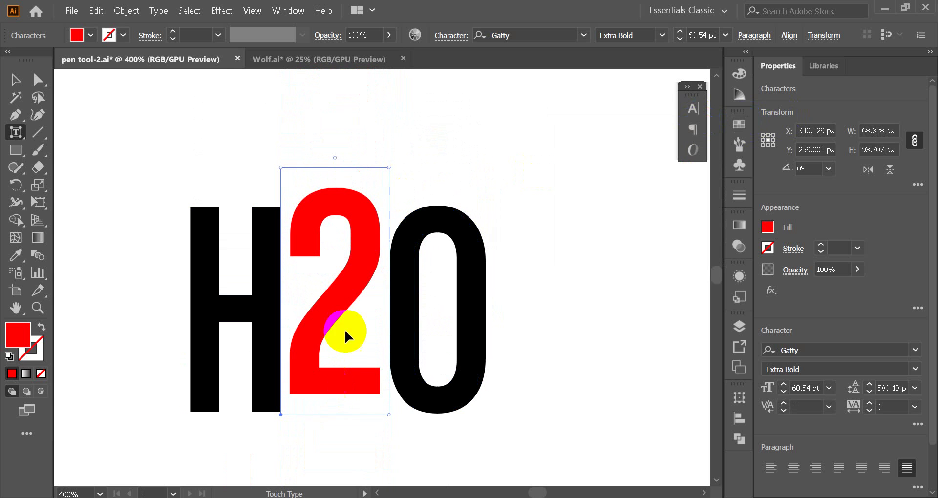
mouse_move(389, 167)
mouse_down()
mouse_move(369, 242)
mouse_move(367, 235)
mouse_up()
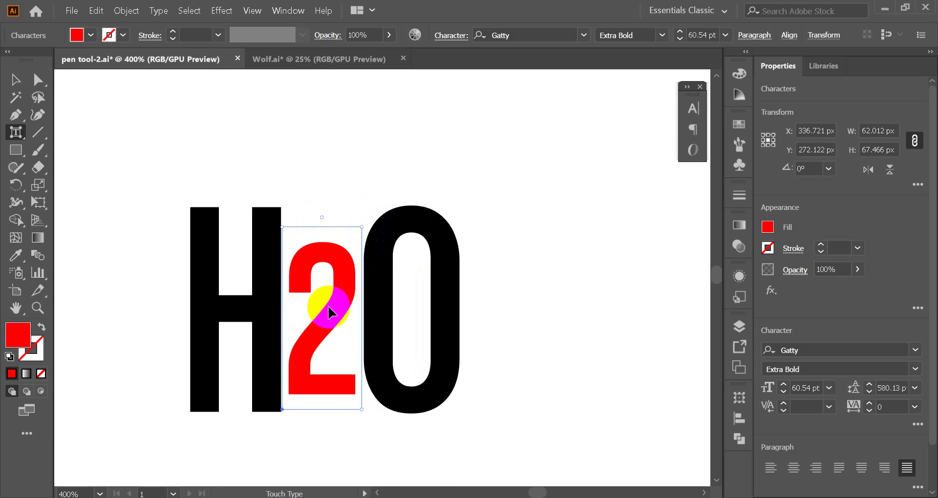
drag(328, 306, 331, 374)
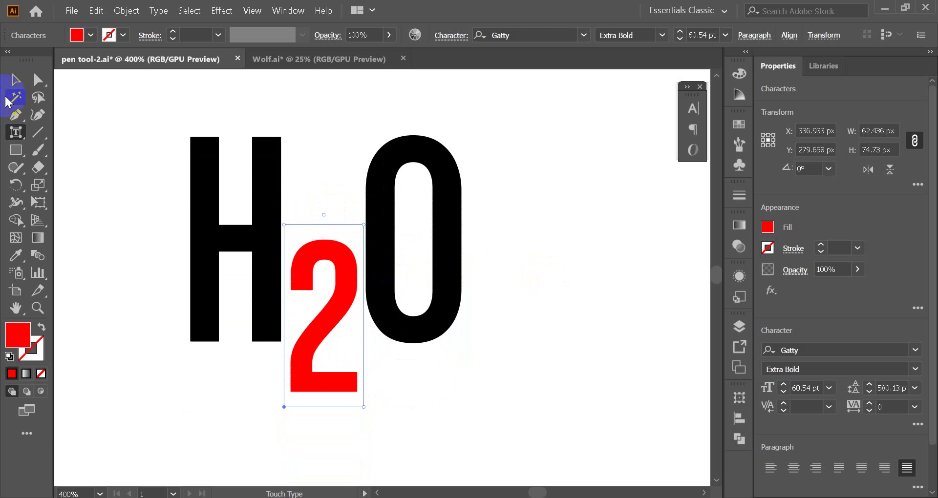
Shift the red 2 below the baseline beside the H as a subscript.
click(15, 79)
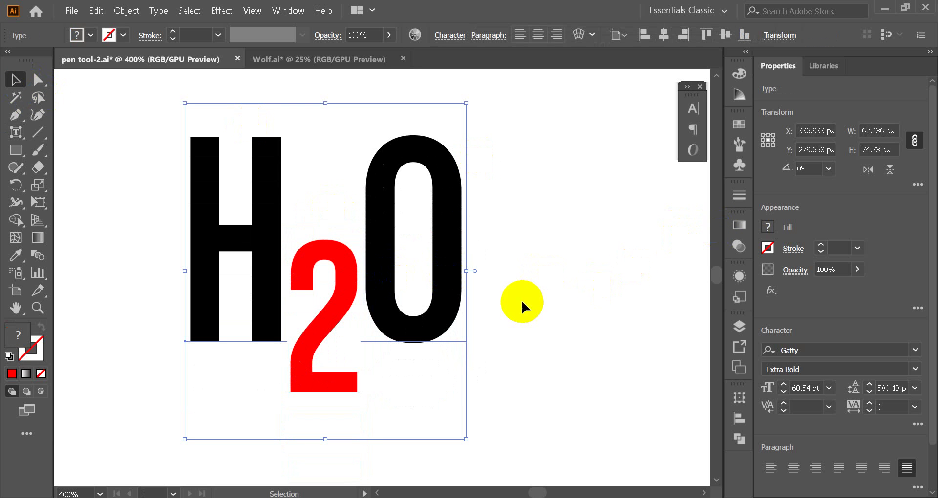
click(16, 139)
click(326, 316)
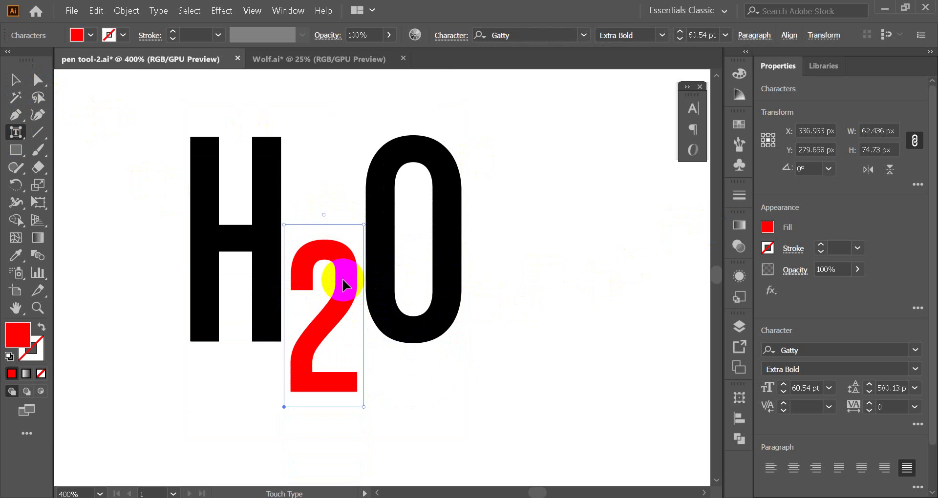
drag(343, 281, 537, 293)
drag(533, 335, 339, 336)
click(15, 80)
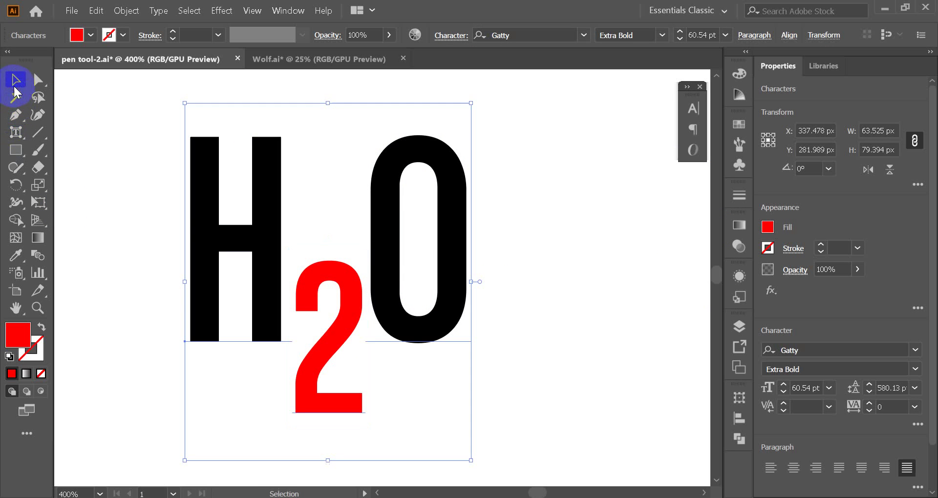
Move the H2O text out of the way and raise Touch Type to the top.
click(140, 182)
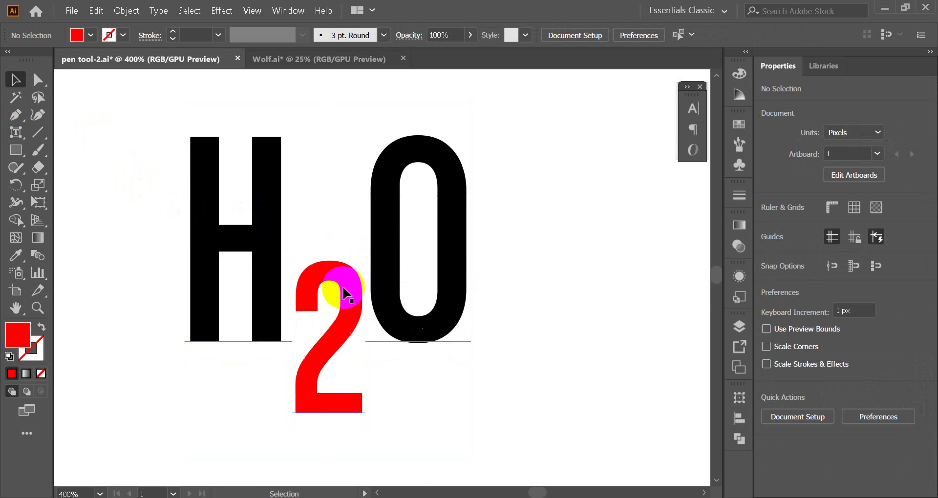
scroll(347, 293, down, 5)
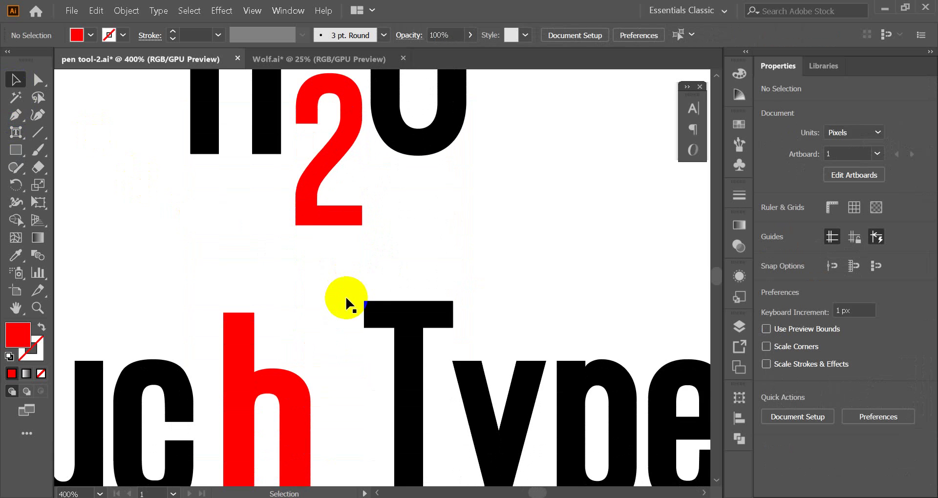
scroll(345, 304, down, 3)
drag(343, 244, 340, 262)
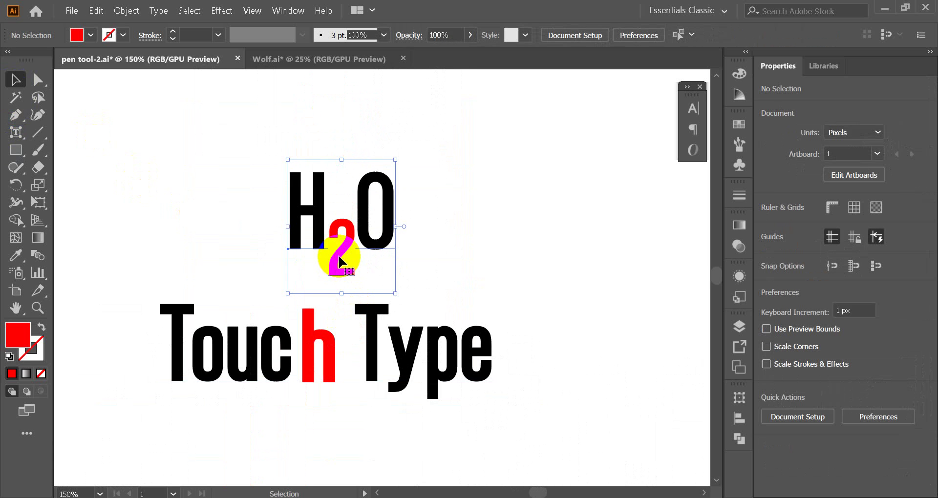
drag(318, 354, 341, 166)
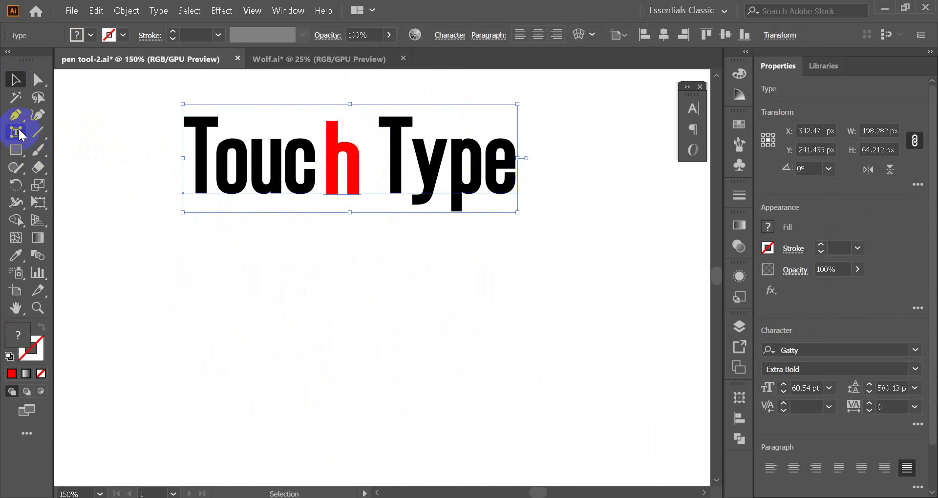
Retype the Touch Type heading as 'Area Type Tool'.
click(504, 175)
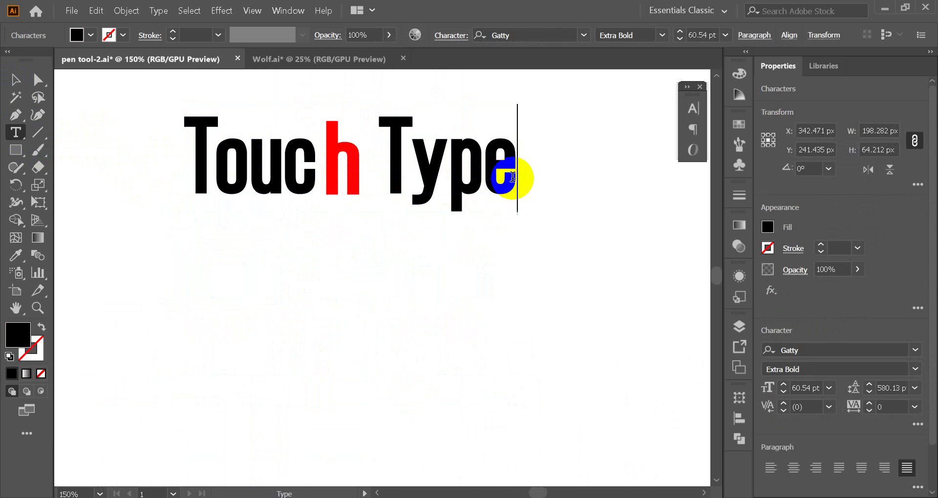
drag(512, 177, 147, 185)
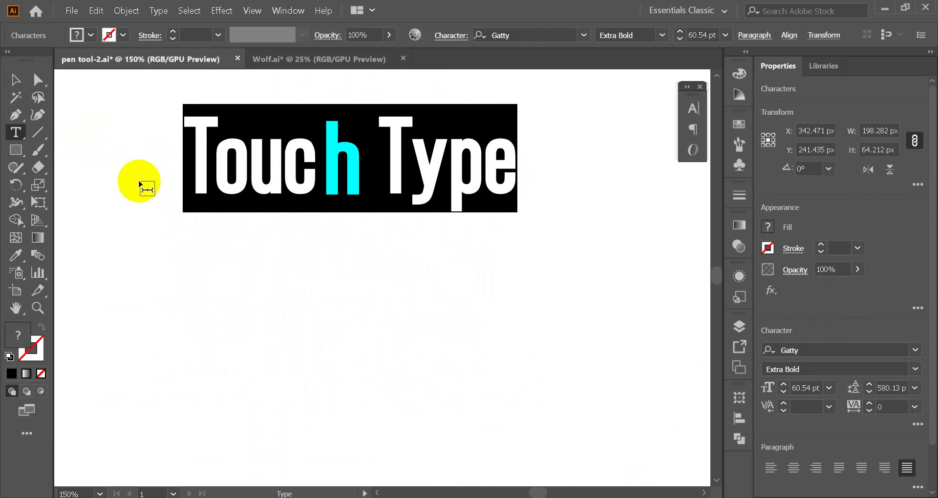
text(Area)
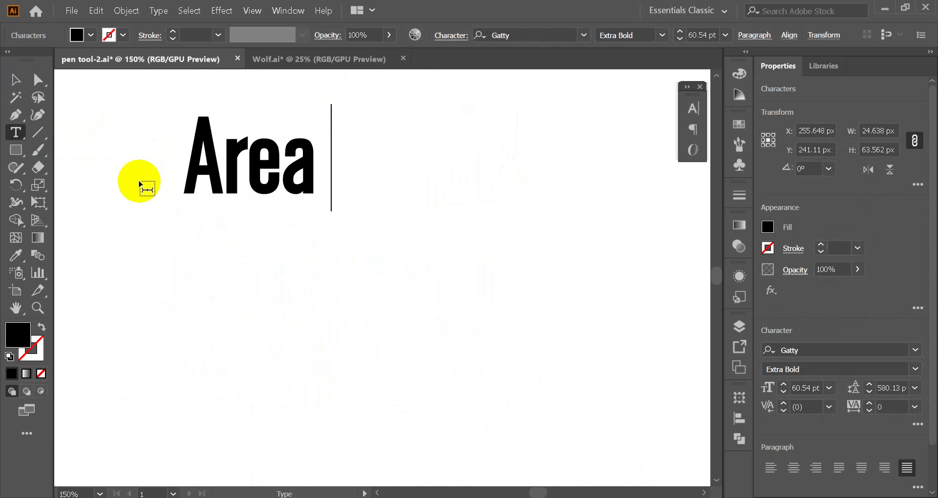
text( Type )
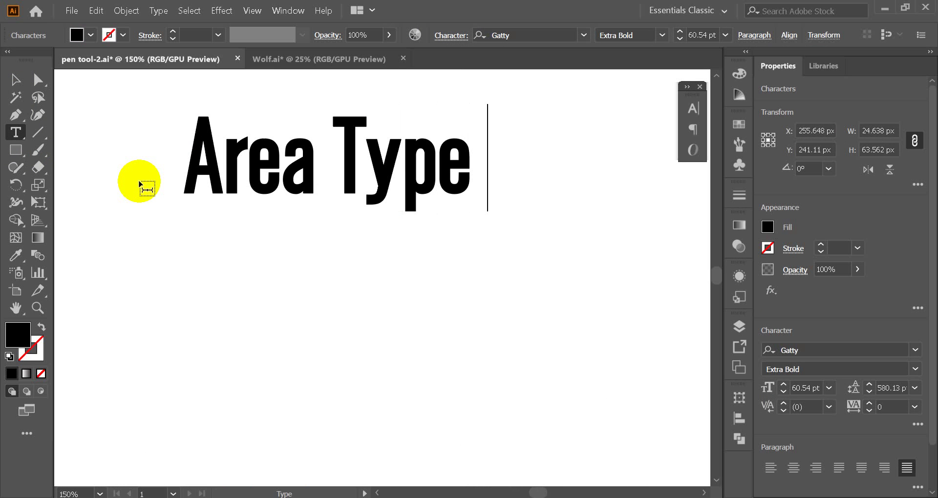
text(Tool)
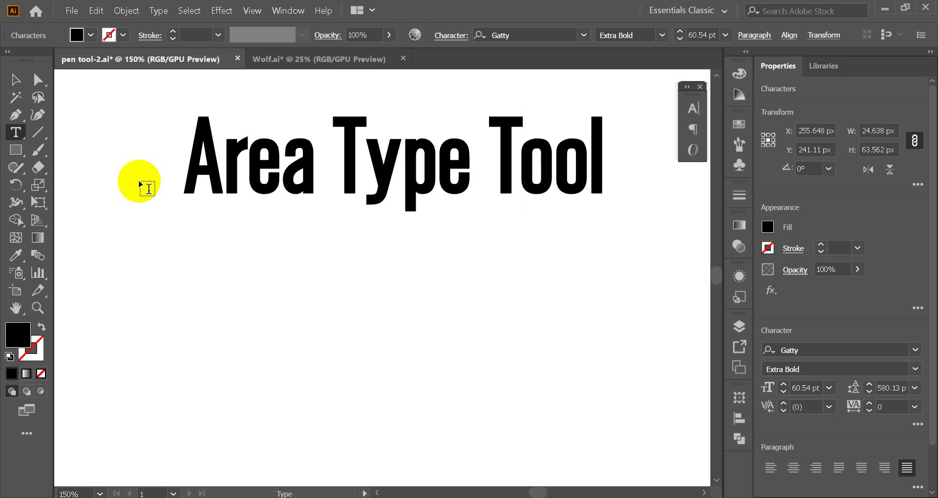
Move the Area Type Tool heading up-left and fill it with the red swatch.
click(15, 83)
drag(368, 177, 353, 157)
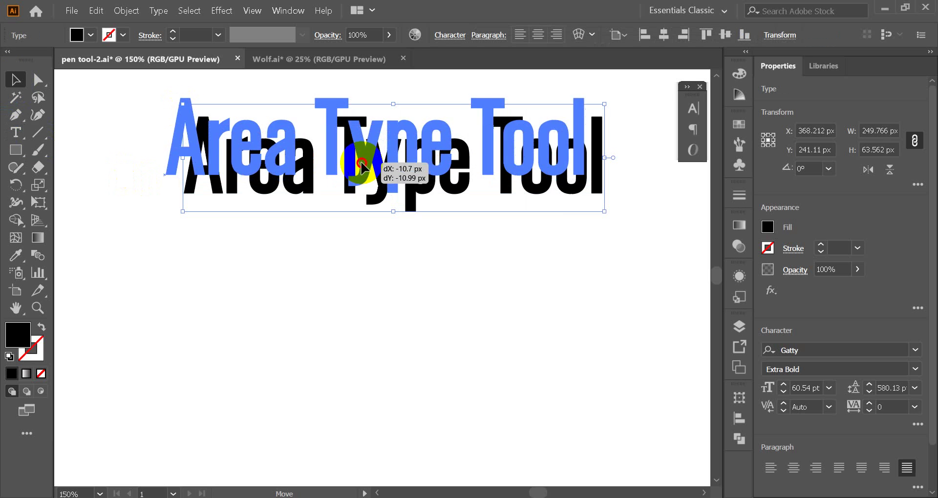
click(739, 125)
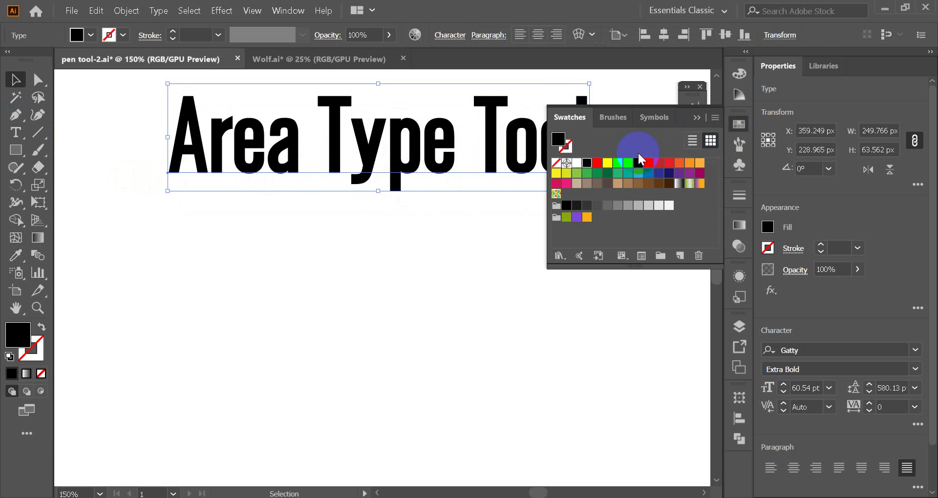
click(597, 163)
click(699, 118)
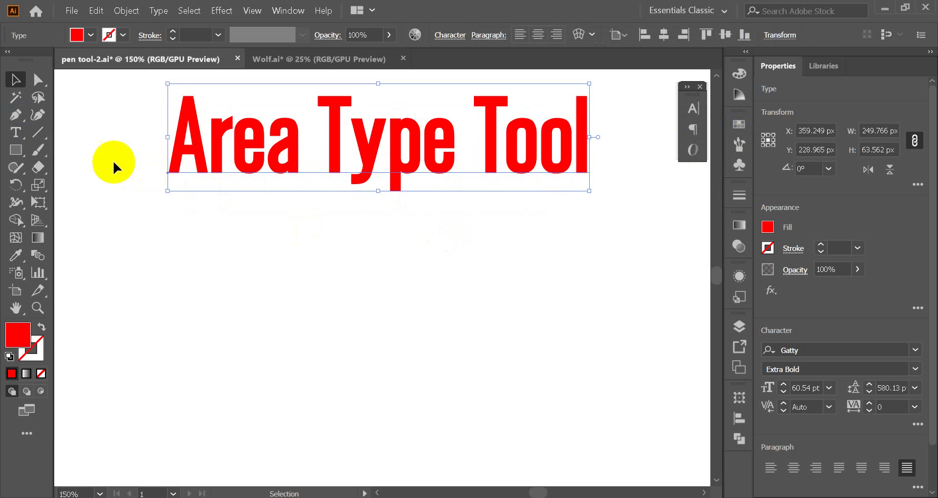
mouse_move(16, 132)
mouse_down()
mouse_move(77, 163)
mouse_move(17, 130)
mouse_up()
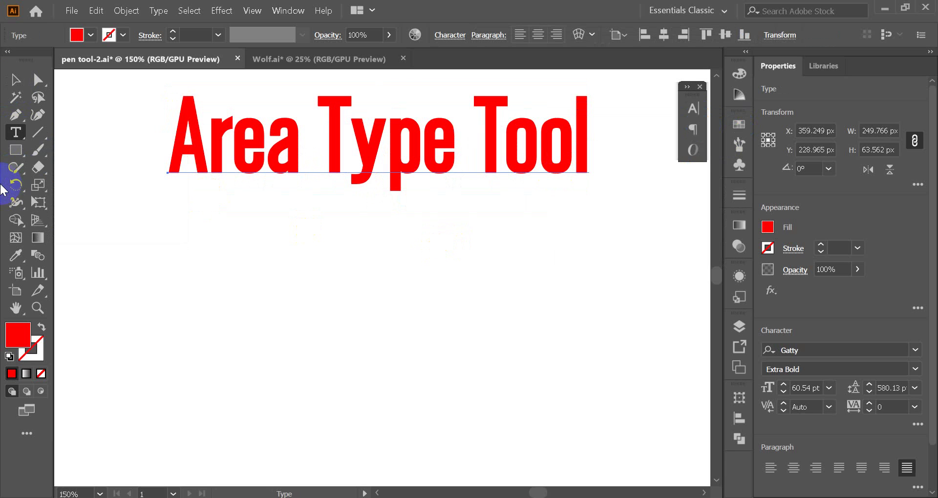
Draw a red square below the heading on the left.
click(14, 157)
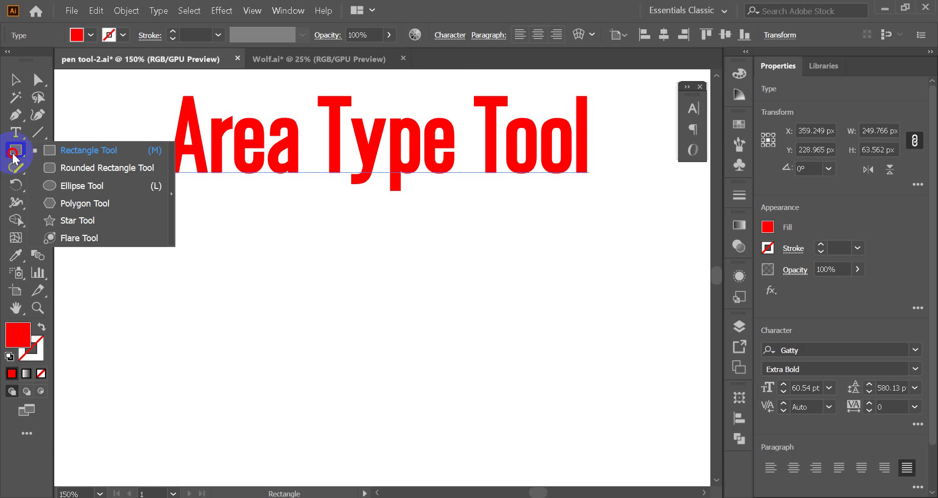
click(98, 150)
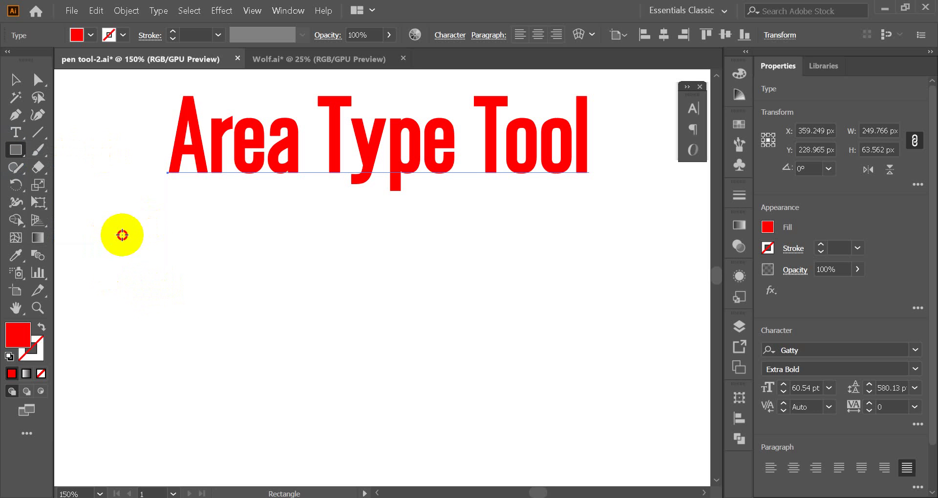
mouse_move(122, 235)
mouse_down()
mouse_move(283, 317)
mouse_move(340, 429)
mouse_move(288, 395)
mouse_up()
click(16, 79)
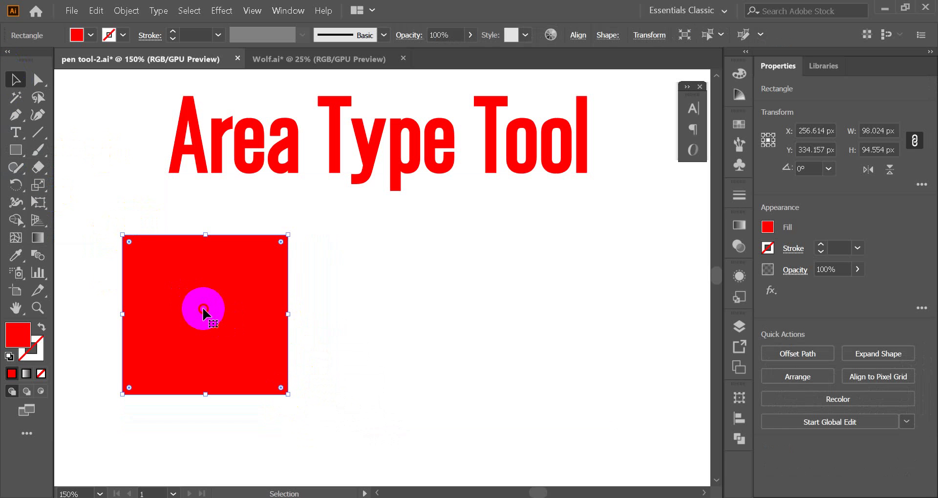
drag(202, 310, 180, 312)
Draw a red circle to the right of the square and line it up.
drag(16, 150, 75, 188)
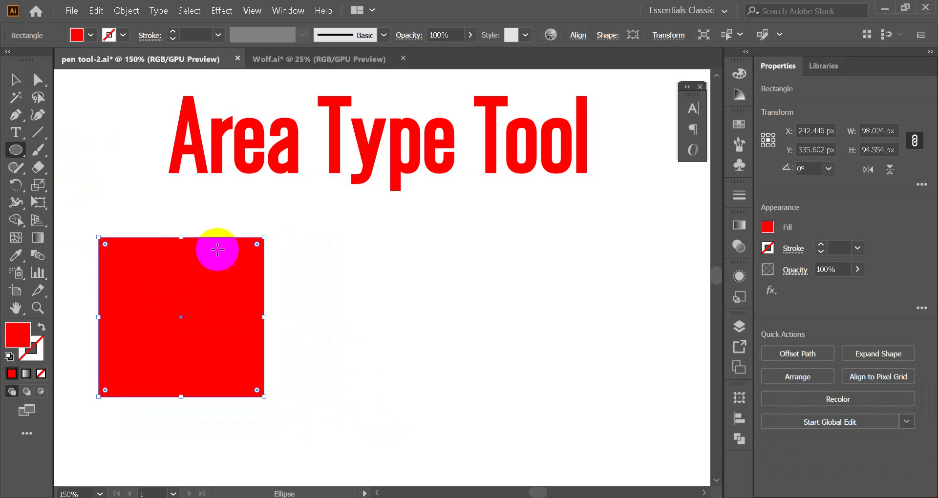
drag(360, 316, 513, 442)
click(15, 86)
drag(450, 377, 409, 321)
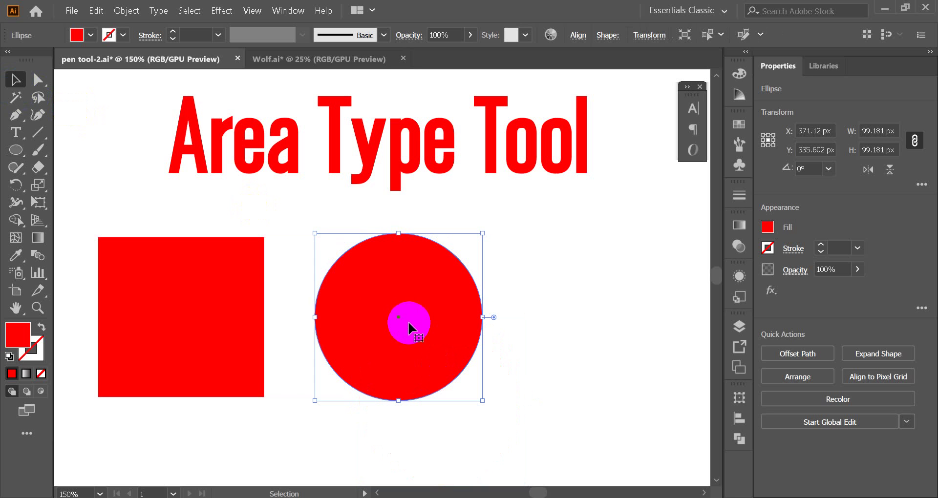
click(12, 148)
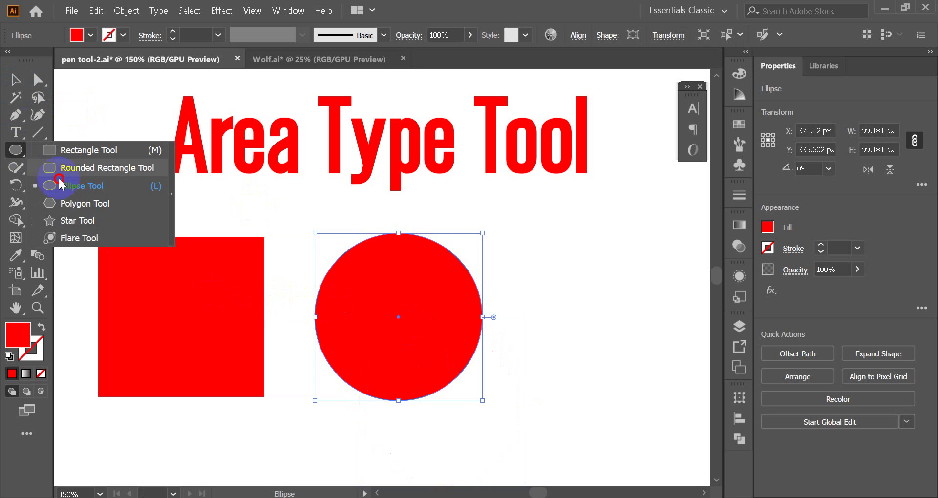
Draw a red five-pointed star to the right of the circle.
drag(11, 147, 66, 217)
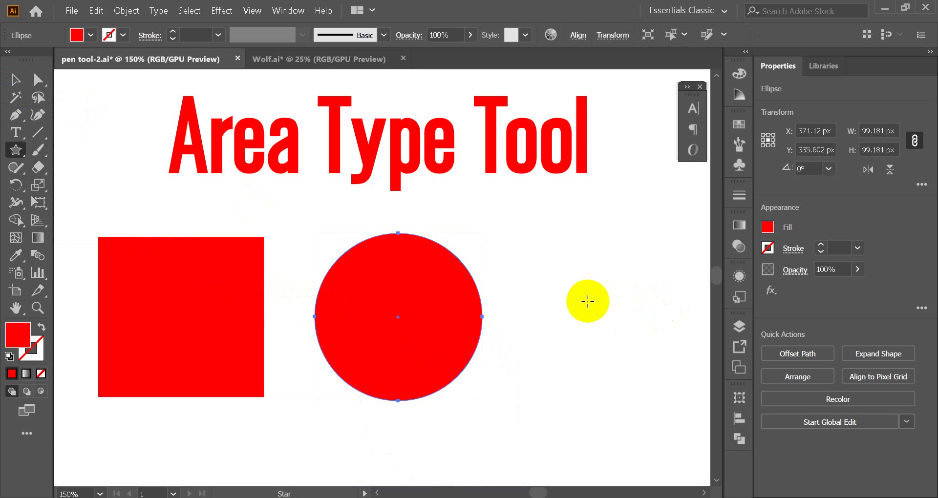
mouse_move(587, 301)
mouse_down()
mouse_move(646, 408)
mouse_move(634, 402)
mouse_up()
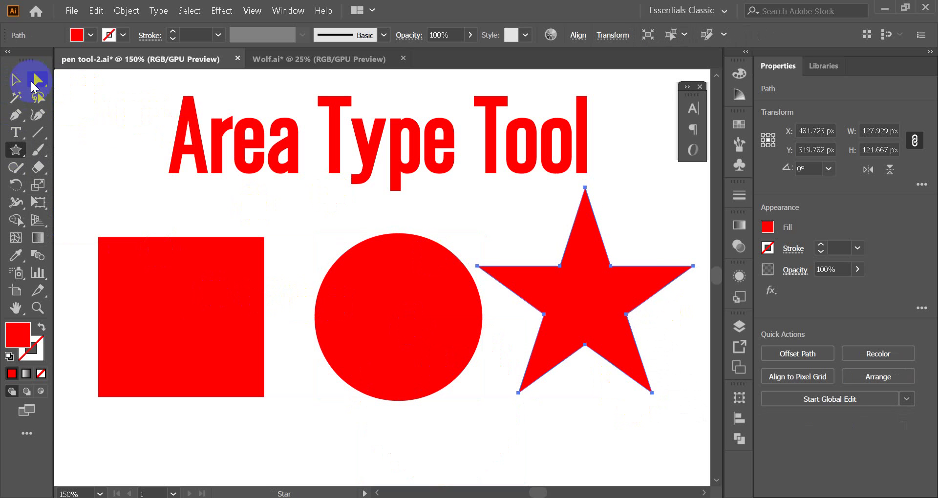
click(16, 80)
drag(596, 301, 604, 303)
click(158, 233)
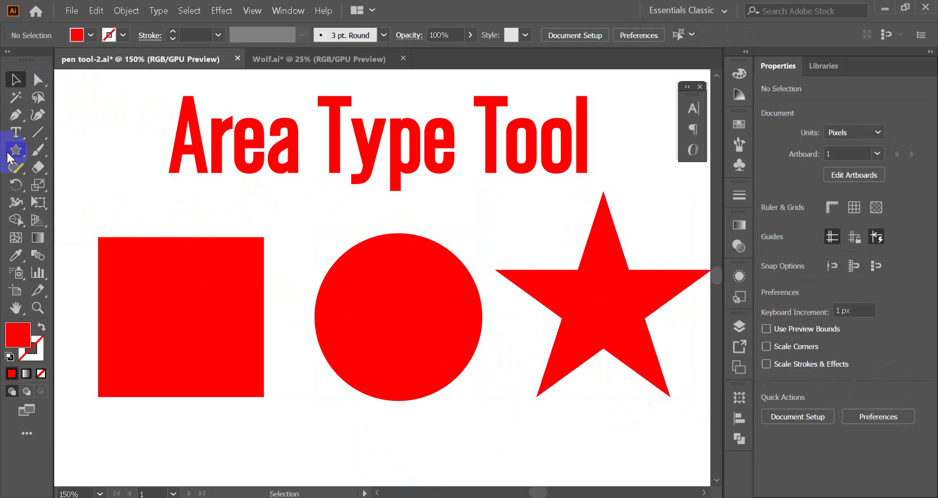
drag(11, 142, 74, 148)
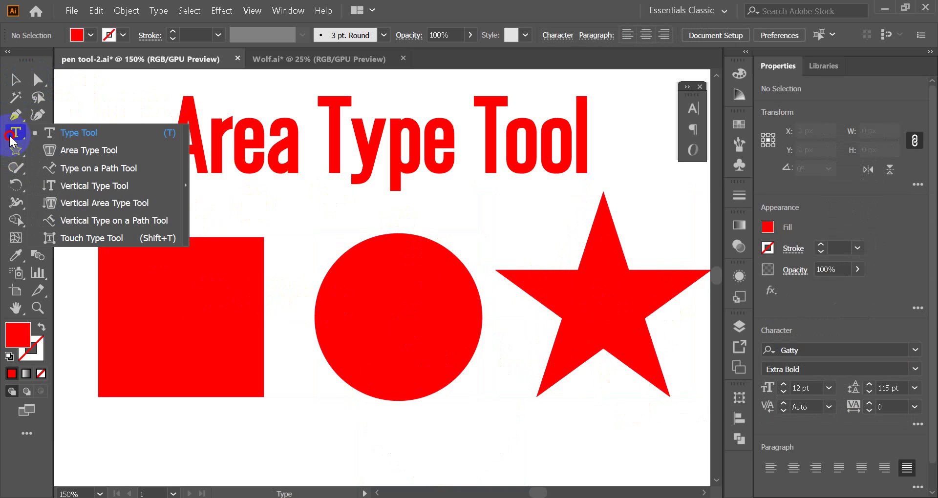
Flow Lorem ipsum into the square, then paste the 'Hi, I am a committed Graphic designer' bio over it.
click(73, 148)
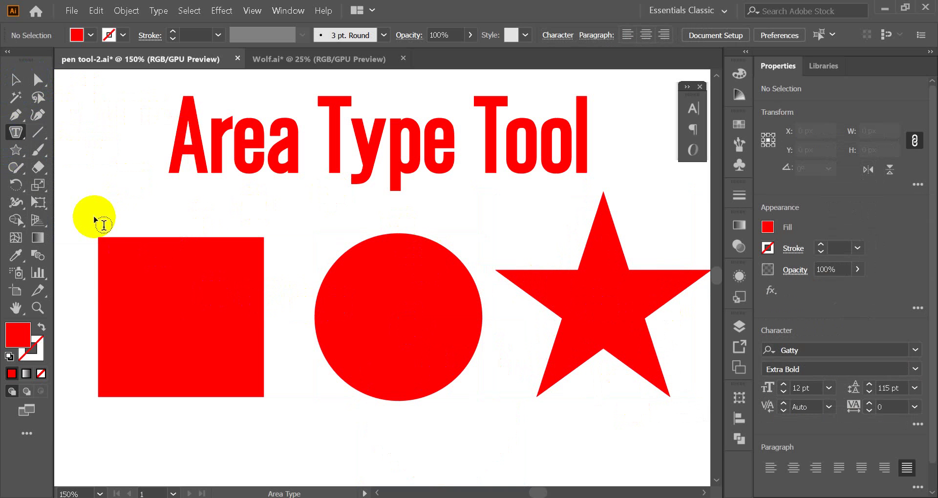
scroll(81, 259, up, 1)
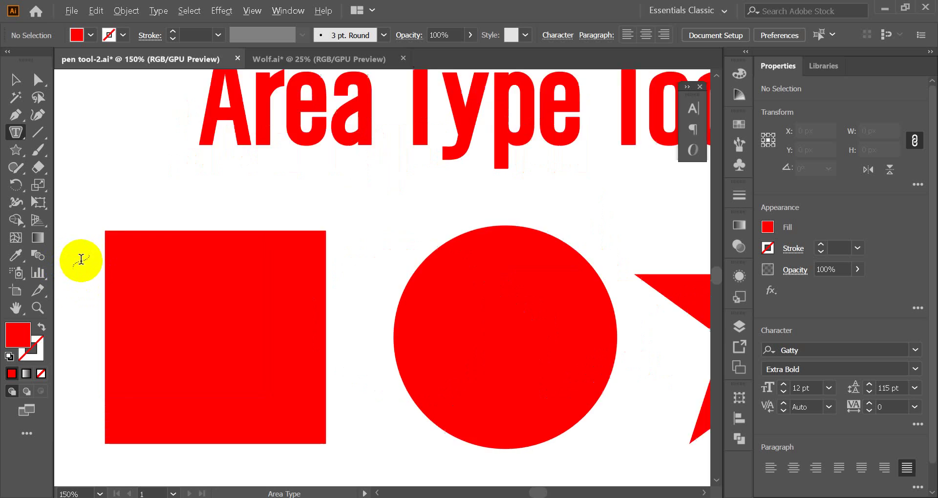
scroll(112, 256, up, 2)
scroll(146, 252, up, 4)
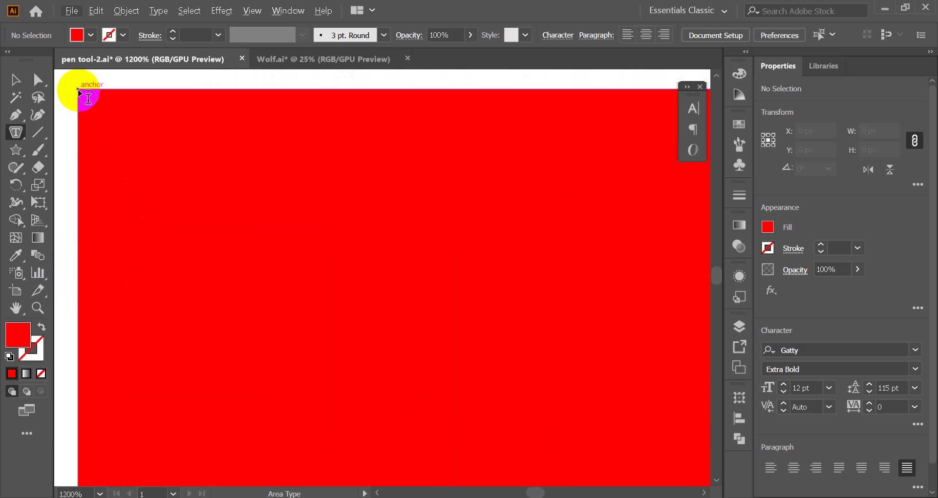
click(79, 91)
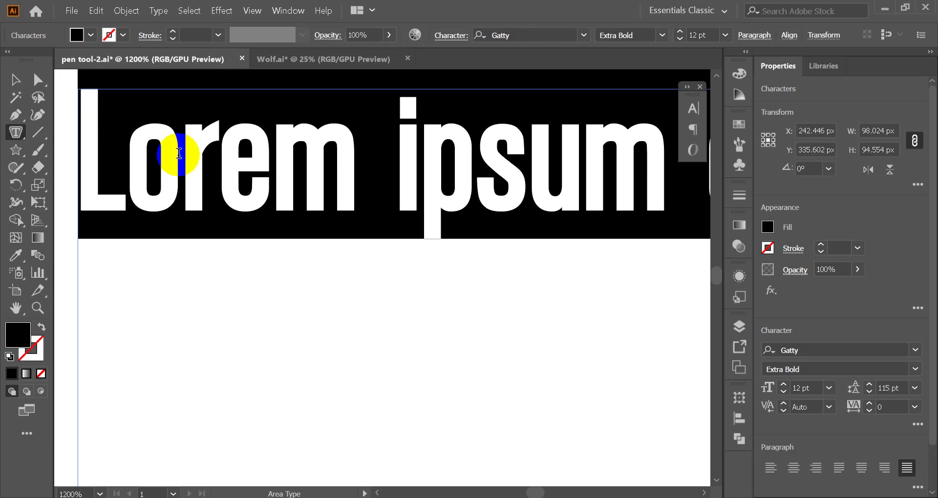
scroll(188, 146, down, 2)
scroll(188, 159, down, 2)
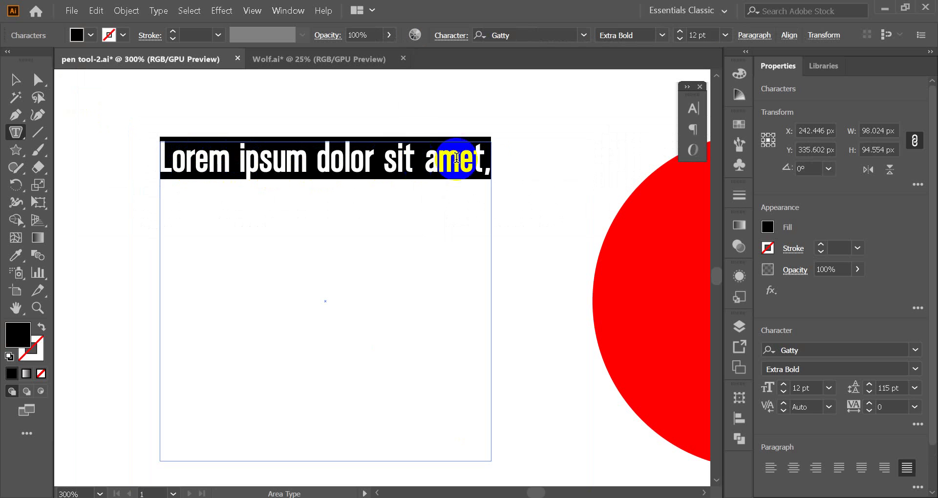
drag(488, 164, 122, 157)
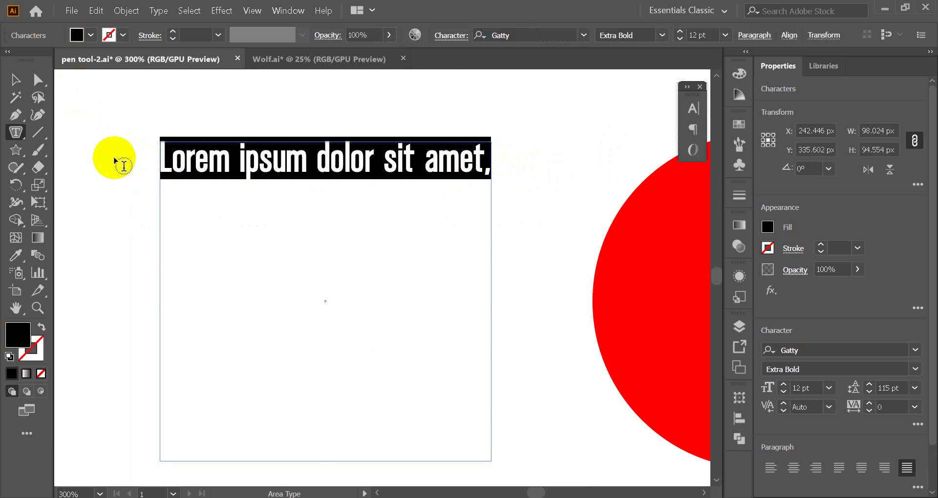
text(Hi, I am a committed Graphic designer who has experience in graphic designs)
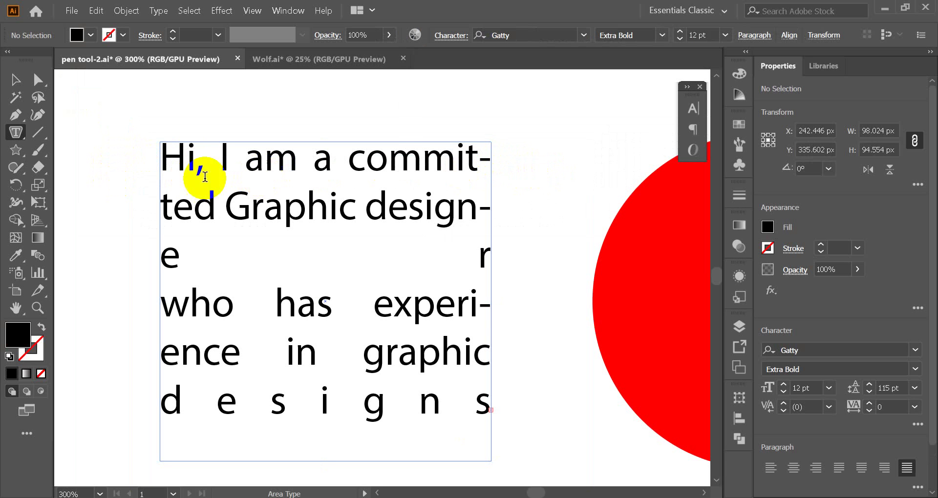
Set the bio paragraph to 7 pt Myriad Pro, left-aligned.
click(14, 80)
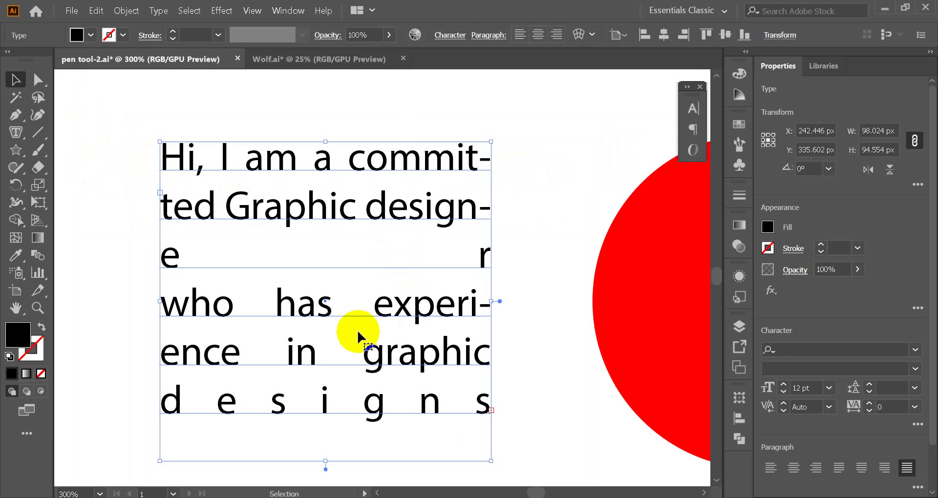
click(783, 391)
click(783, 391)
click(783, 391)
click(783, 392)
click(783, 392)
click(783, 391)
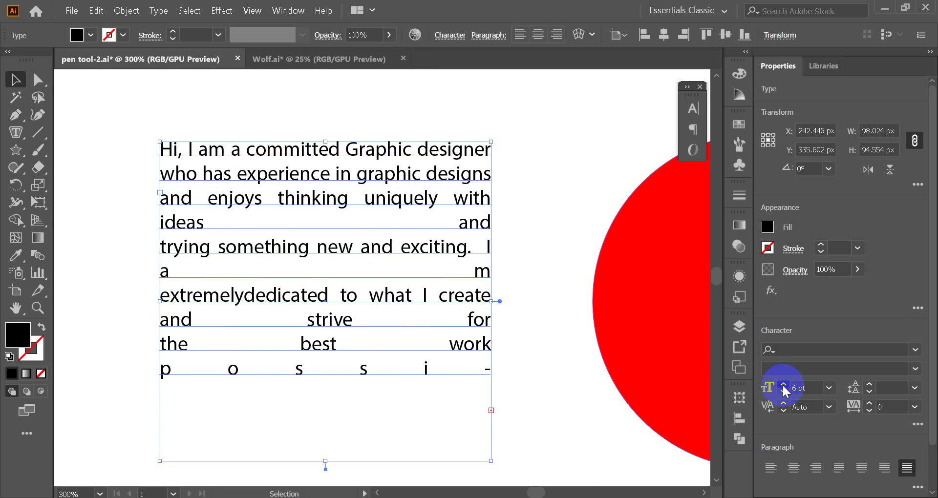
click(783, 384)
click(770, 467)
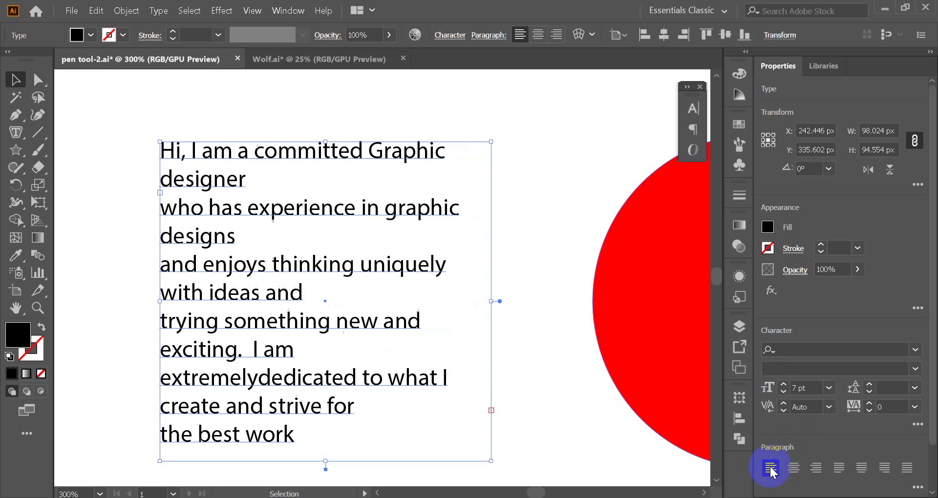
click(783, 384)
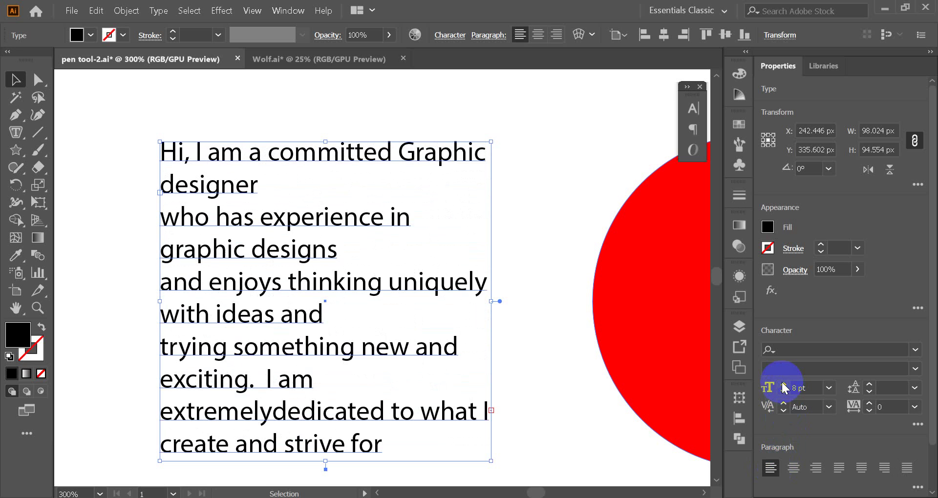
click(783, 395)
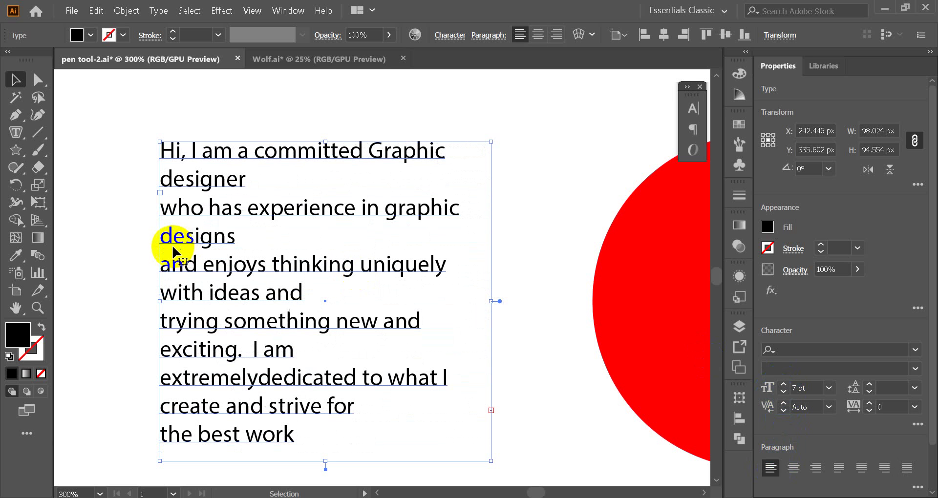
double_click(165, 213)
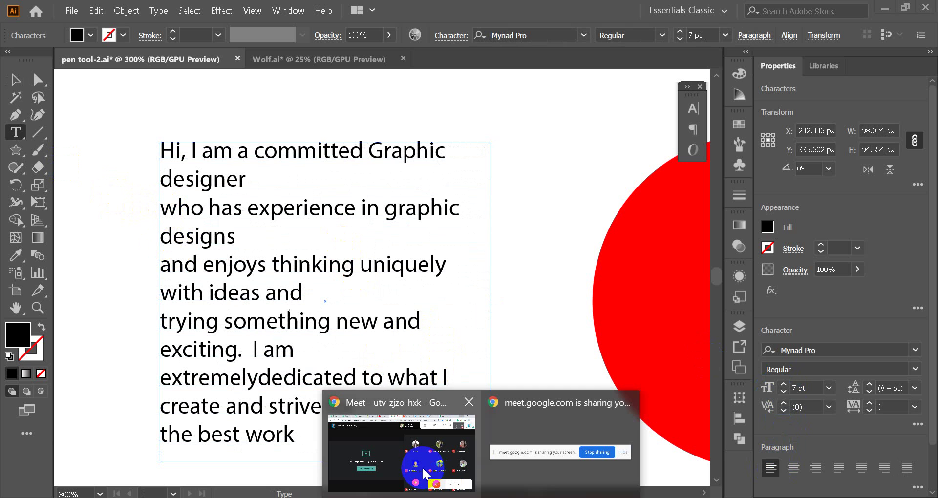
Copy the Fiverr profile Description in Chrome, then select the paragraph back in Illustrator.
click(397, 440)
click(38, 11)
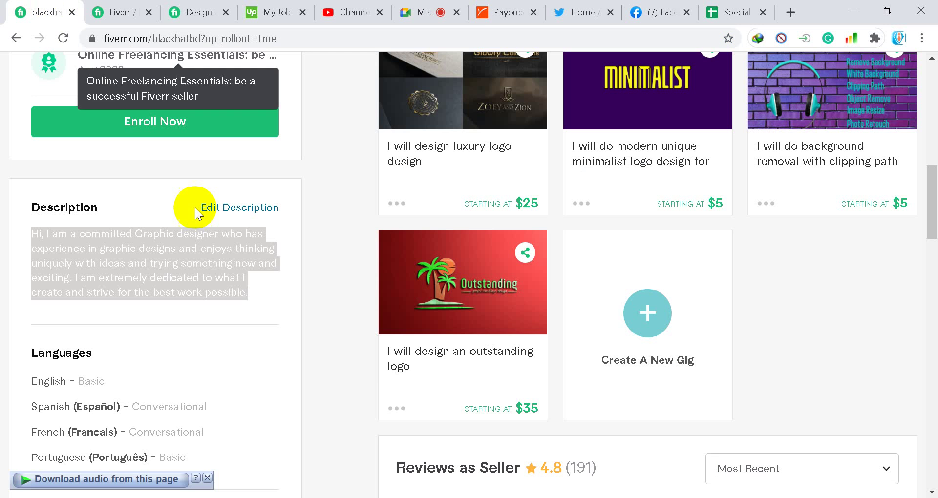
right_click(171, 268)
click(213, 280)
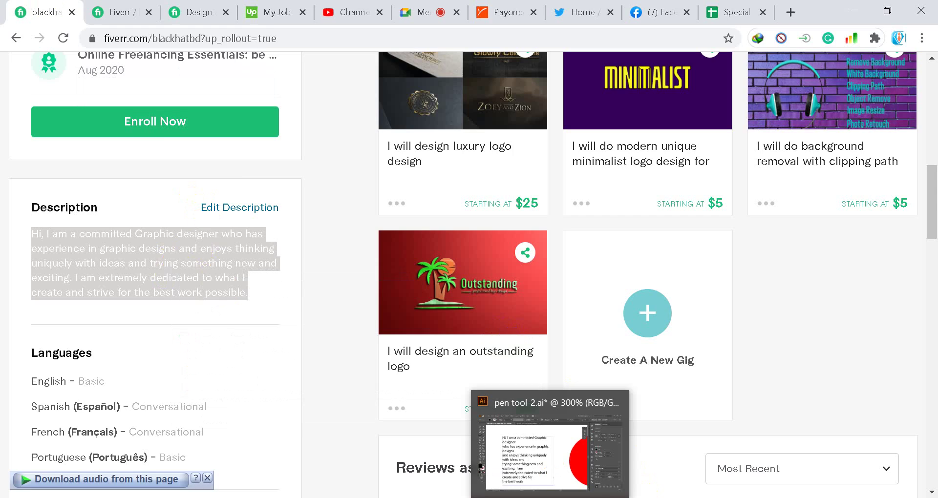
click(525, 460)
mouse_move(314, 434)
mouse_down()
mouse_move(264, 423)
mouse_move(157, 241)
mouse_move(137, 153)
mouse_up()
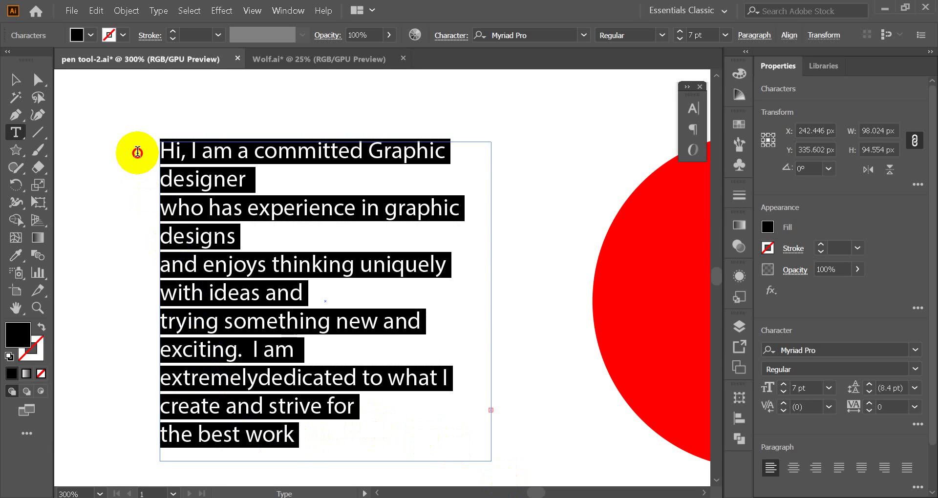
Try smaller font sizes for the bio paragraph, settling back at 6 pt.
click(419, 378)
click(783, 391)
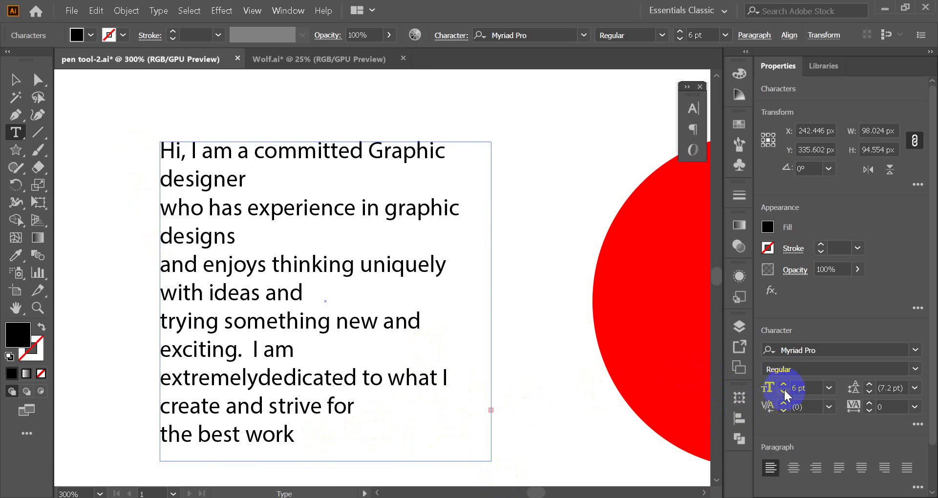
click(784, 391)
click(14, 79)
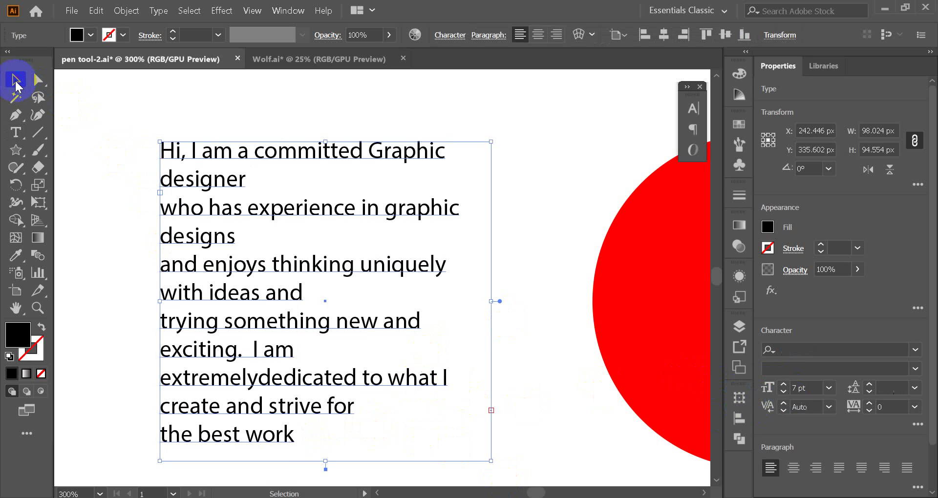
click(784, 391)
click(783, 391)
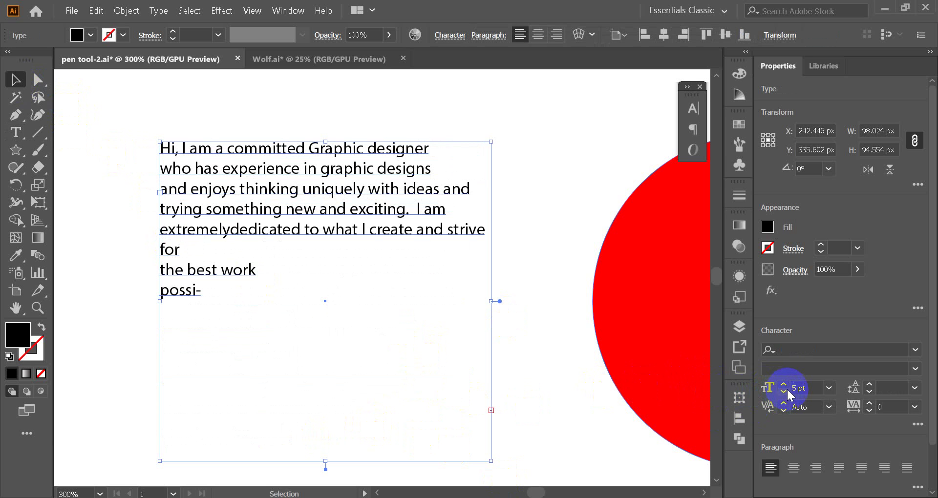
click(784, 385)
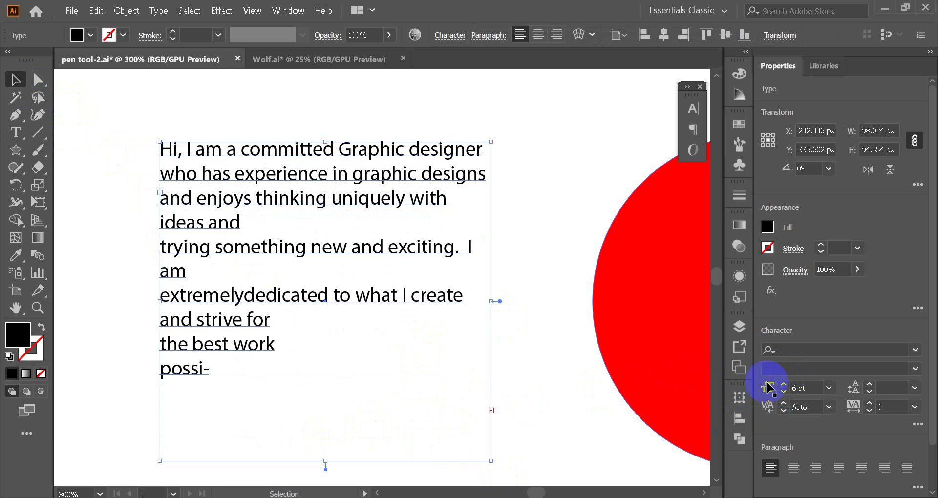
Select the whole bio paragraph and replace it with the pasted description.
double_click(204, 370)
mouse_move(216, 373)
mouse_down()
mouse_move(114, 203)
mouse_move(121, 152)
mouse_move(129, 159)
mouse_up()
click(121, 155)
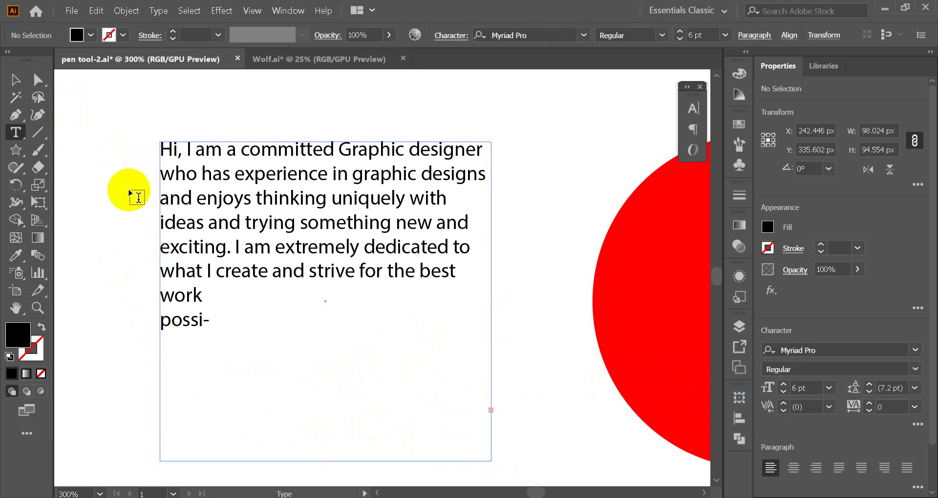
click(15, 80)
click(228, 312)
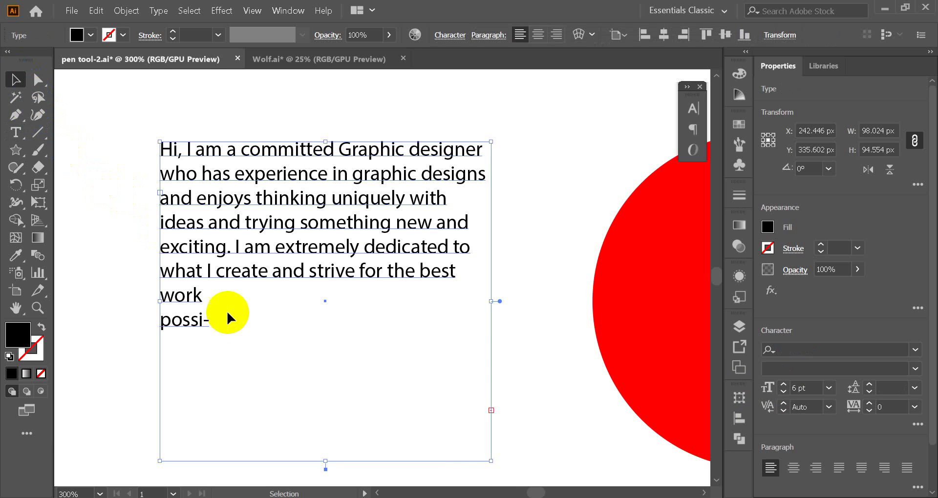
Delete the stray 'possi-' fragment so the bio reads as continuous lines.
double_click(165, 326)
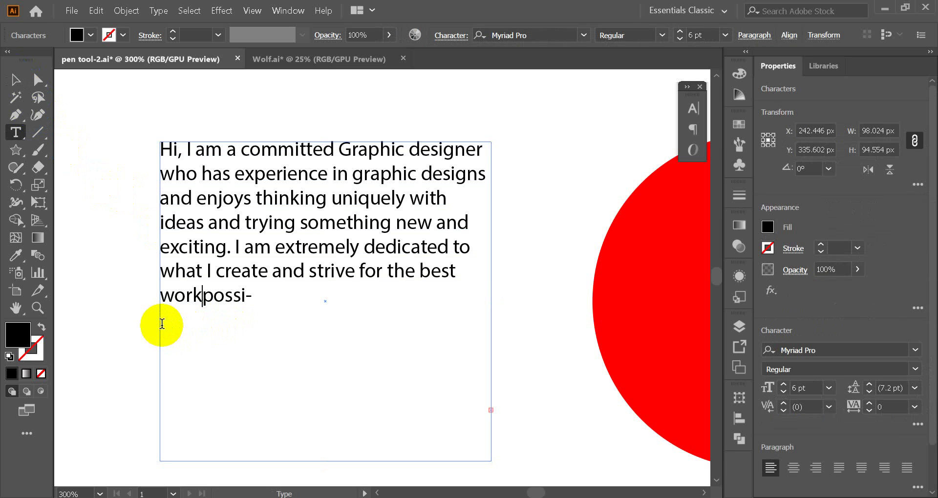
key(Return)
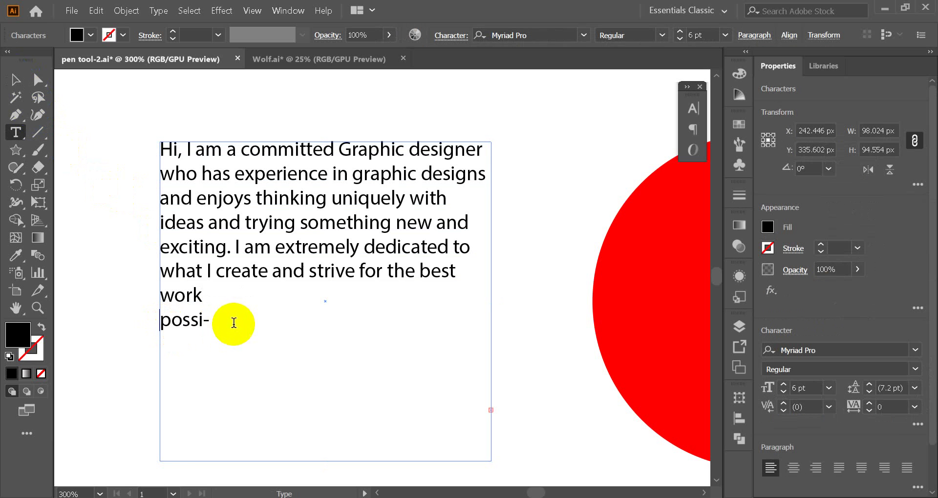
mouse_move(182, 322)
mouse_down()
mouse_move(161, 325)
mouse_move(304, 383)
mouse_up()
key(BackSpace)
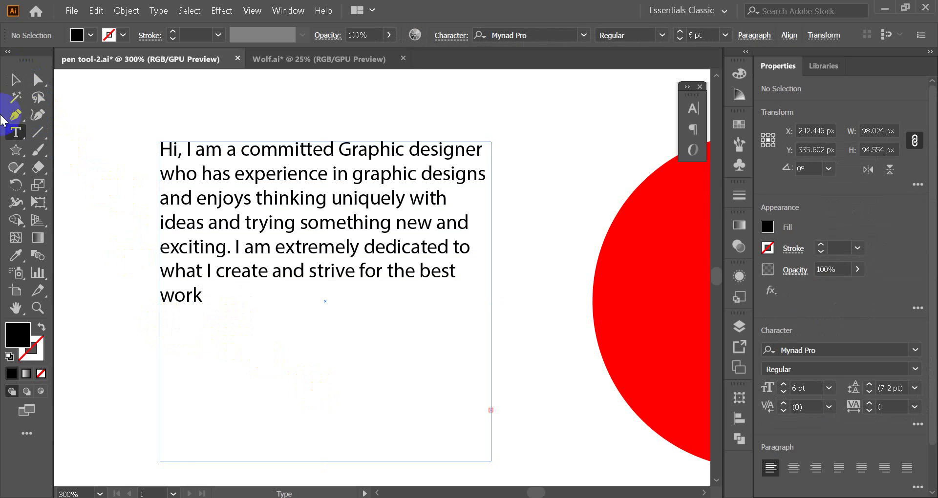
click(13, 86)
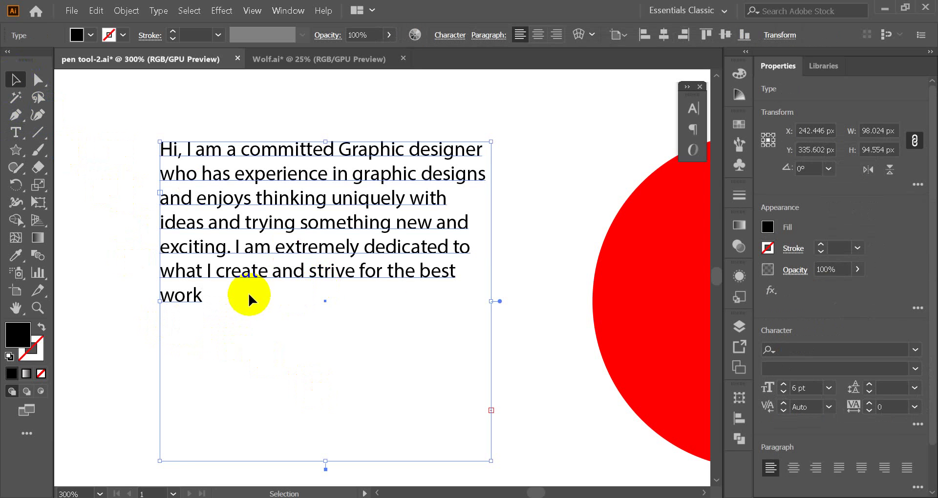
Raise the bio paragraph's font size to 8 pt so it fills the box.
click(783, 391)
click(783, 390)
click(783, 391)
click(783, 390)
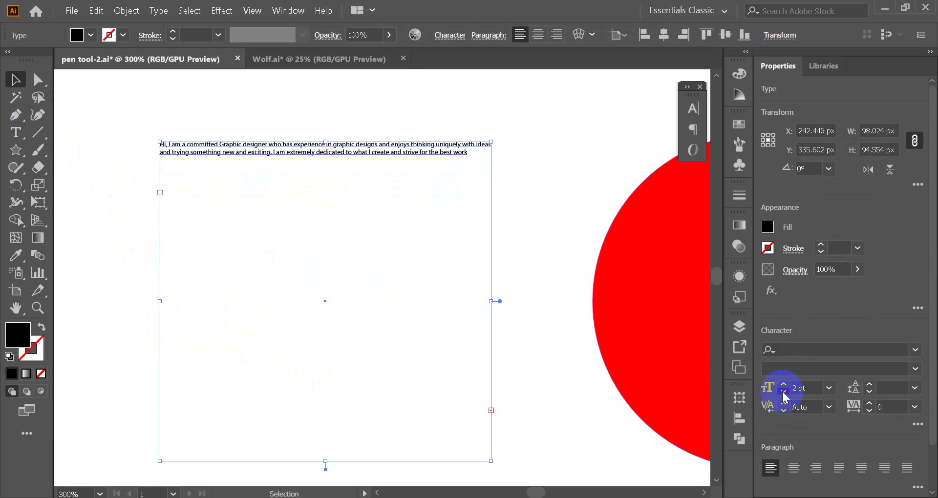
click(783, 391)
click(783, 386)
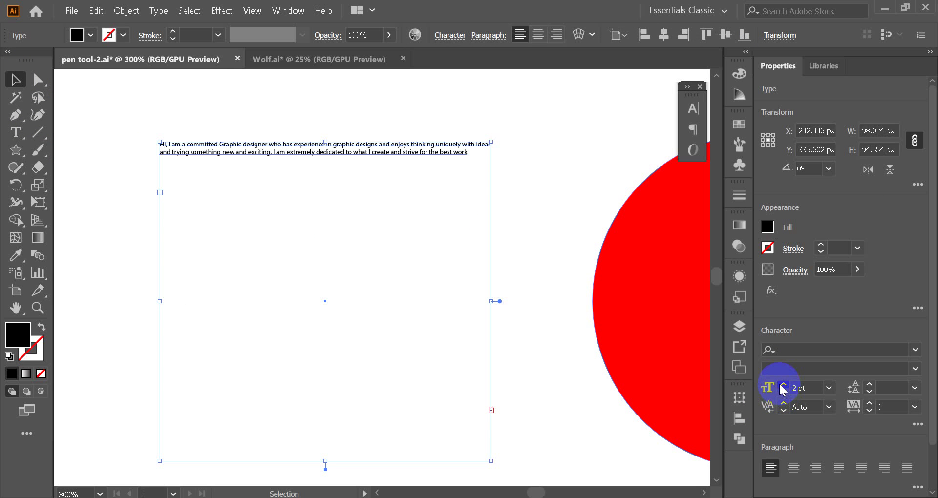
click(783, 385)
click(783, 385)
click(783, 386)
click(783, 386)
click(783, 385)
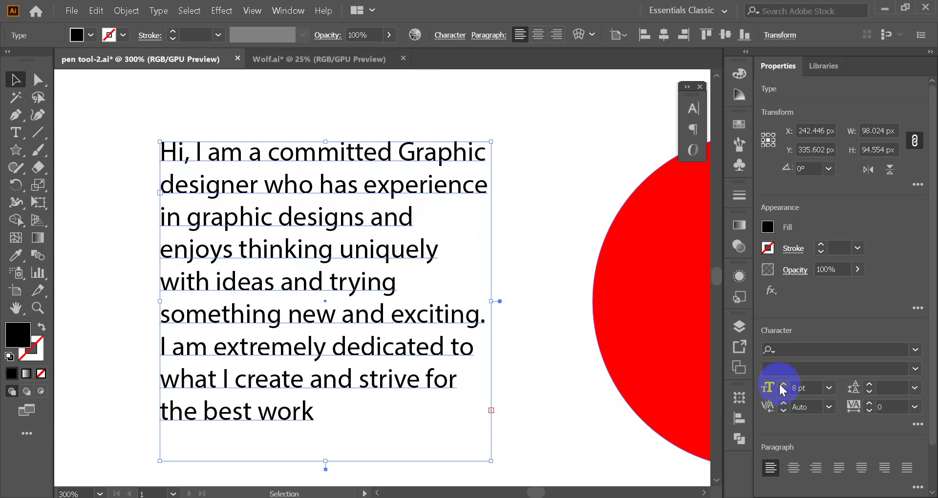
double_click(306, 412)
drag(291, 413, 310, 414)
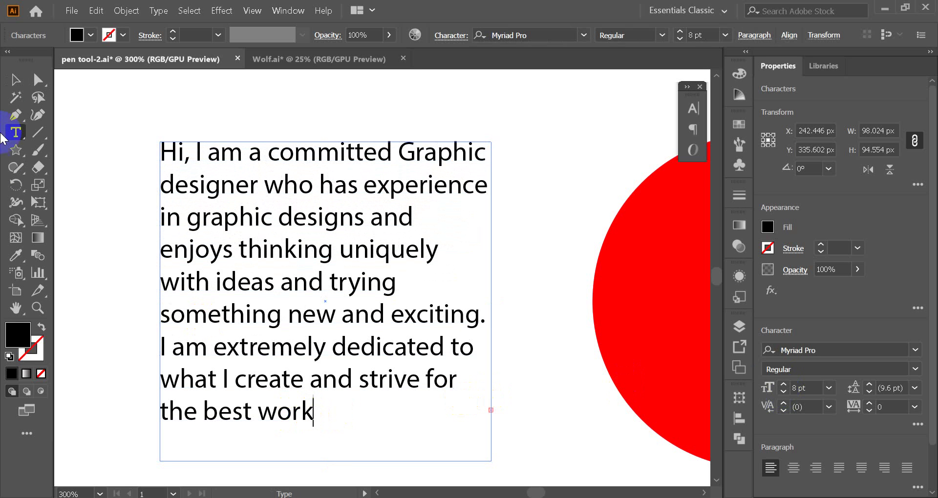
click(13, 79)
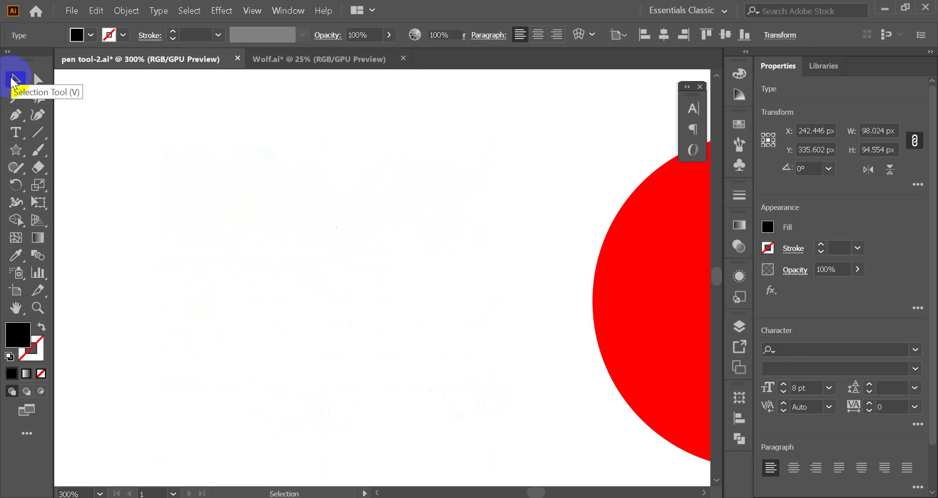
Draw a black rectangle over the bio text area and nudge it slightly right.
click(16, 155)
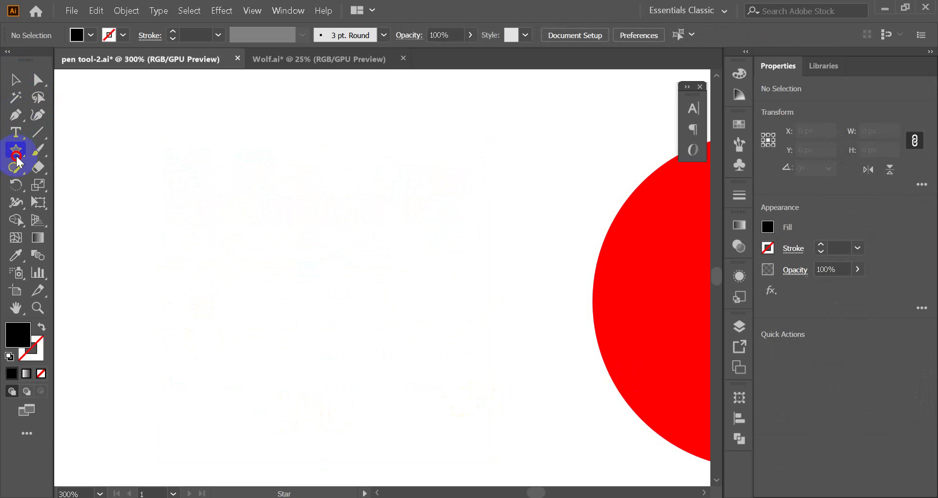
click(69, 151)
drag(123, 158, 448, 442)
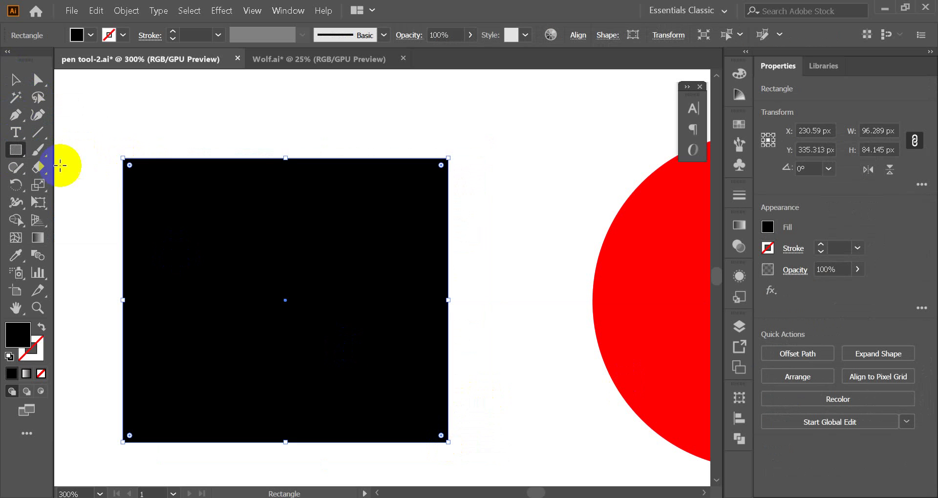
click(16, 79)
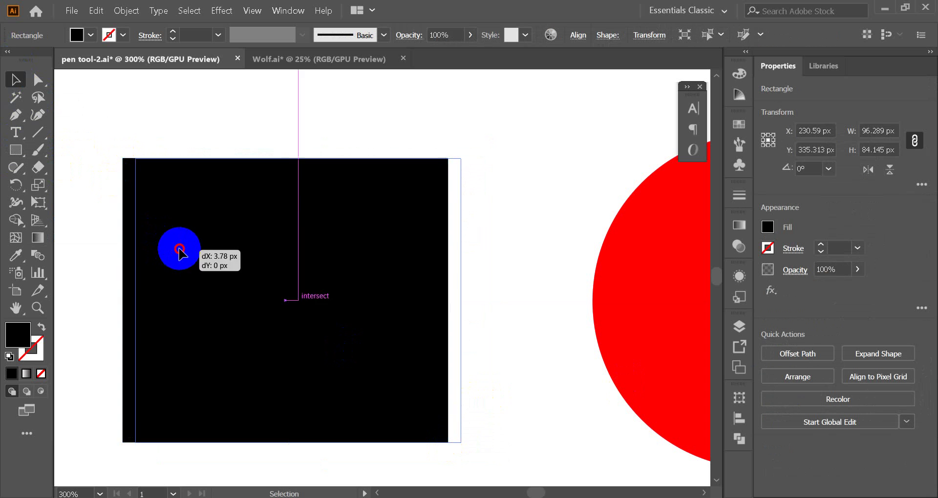
drag(167, 250, 185, 252)
click(15, 132)
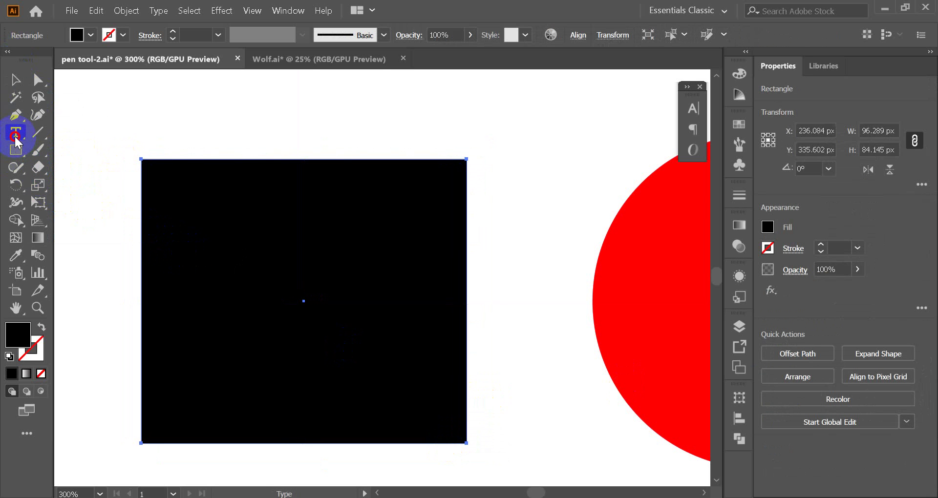
click(58, 149)
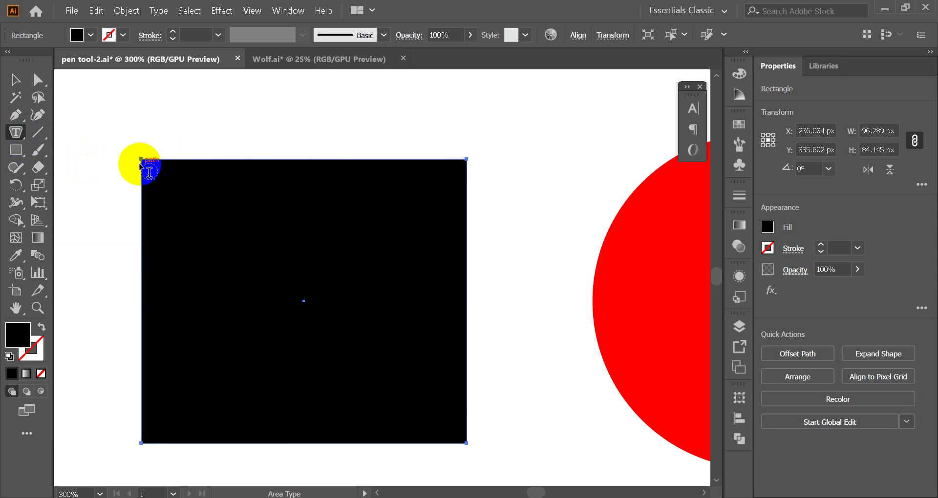
Convert the black rectangle into an area-type frame and delete its placeholder line.
click(152, 167)
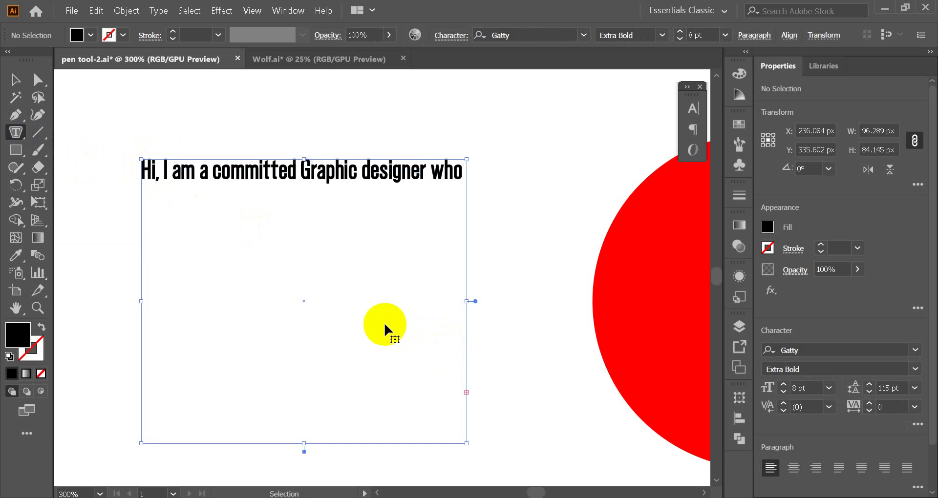
click(17, 115)
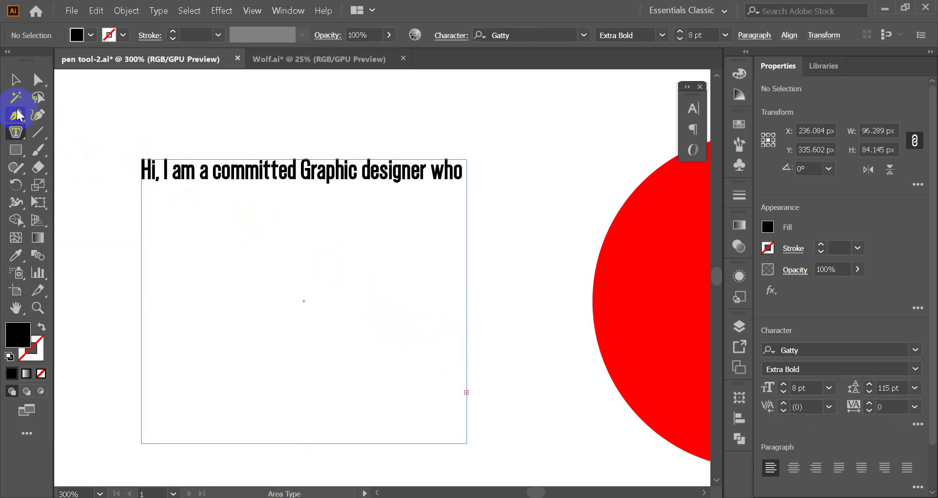
click(9, 80)
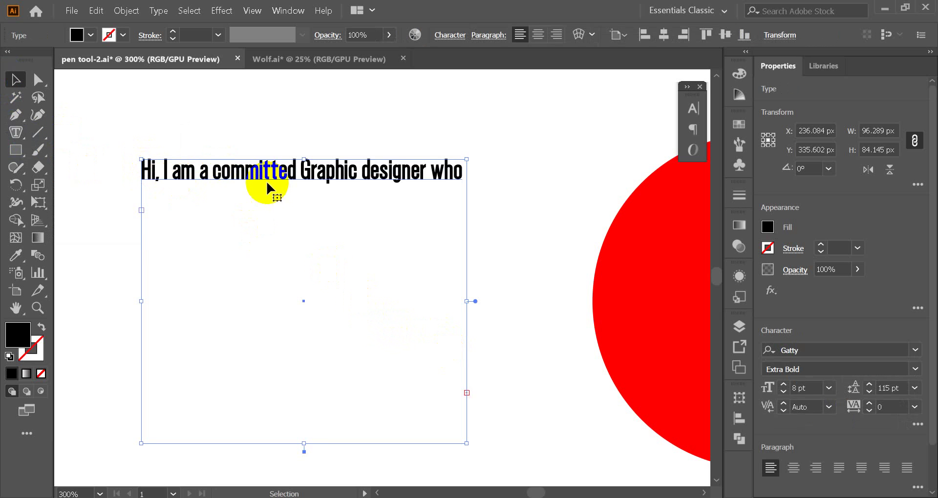
double_click(431, 180)
drag(441, 176, 463, 177)
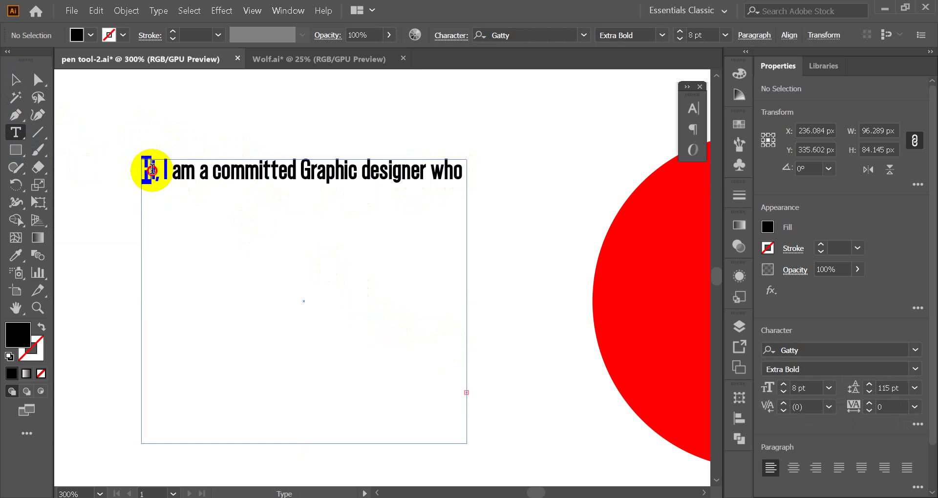
drag(144, 171, 181, 172)
triple_click(185, 178)
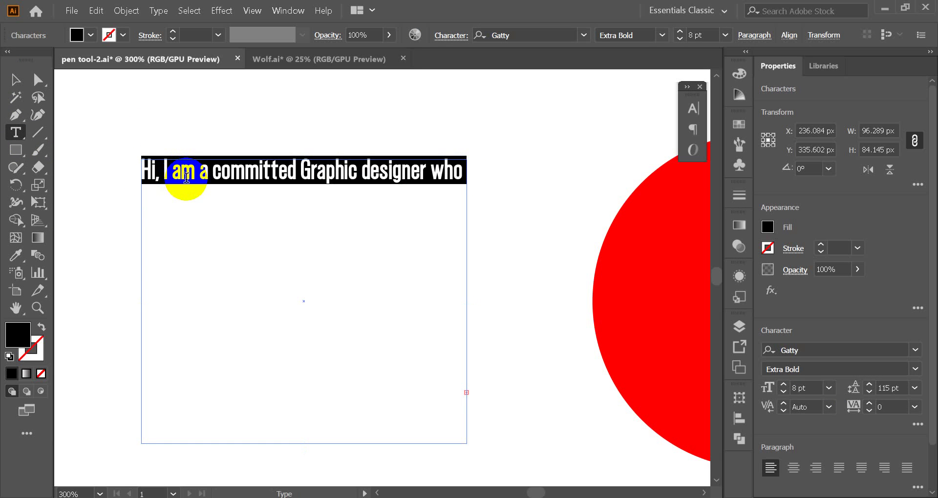
key(BackSpace)
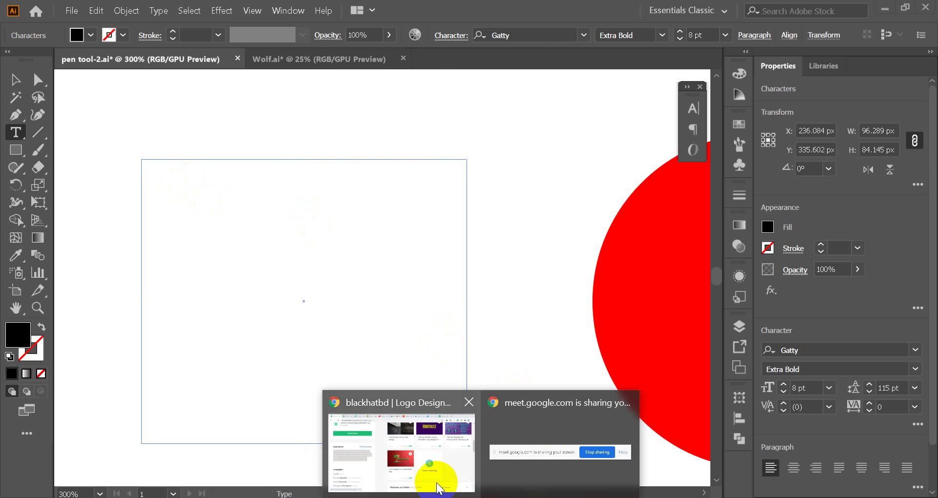
Copy the Fiverr profile description and paste it into the rectangle frame.
click(398, 430)
right_click(166, 269)
click(196, 279)
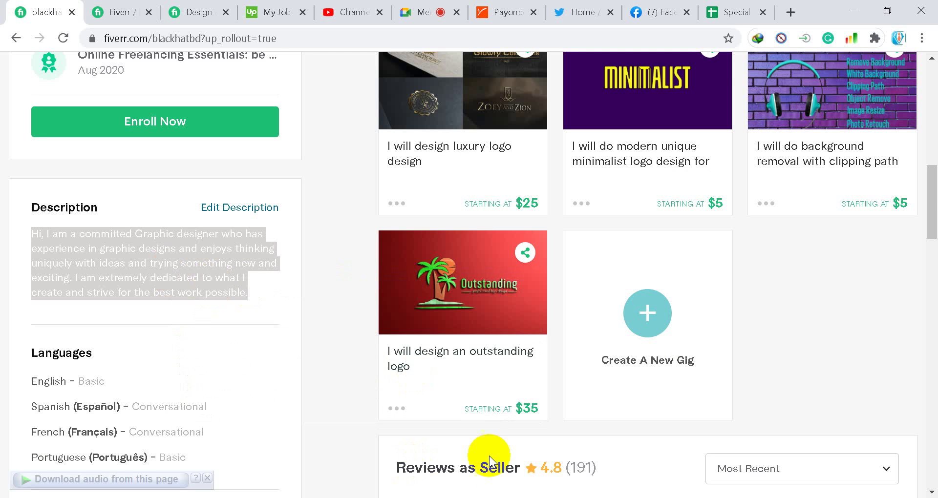
key(alt+Tab)
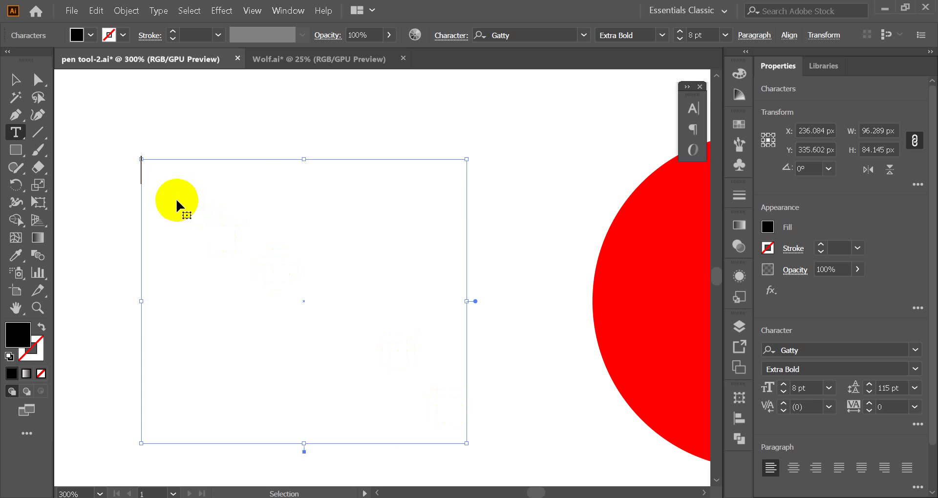
key(ctrl+v)
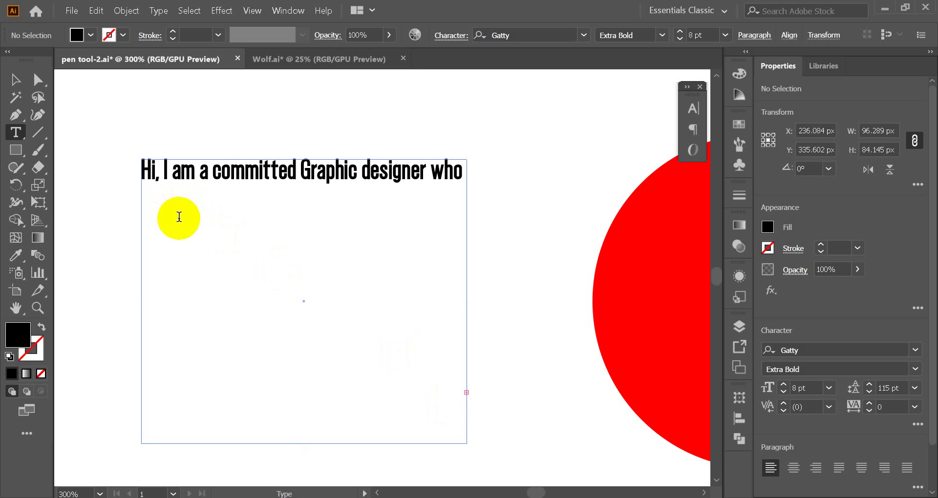
drag(279, 171, 299, 171)
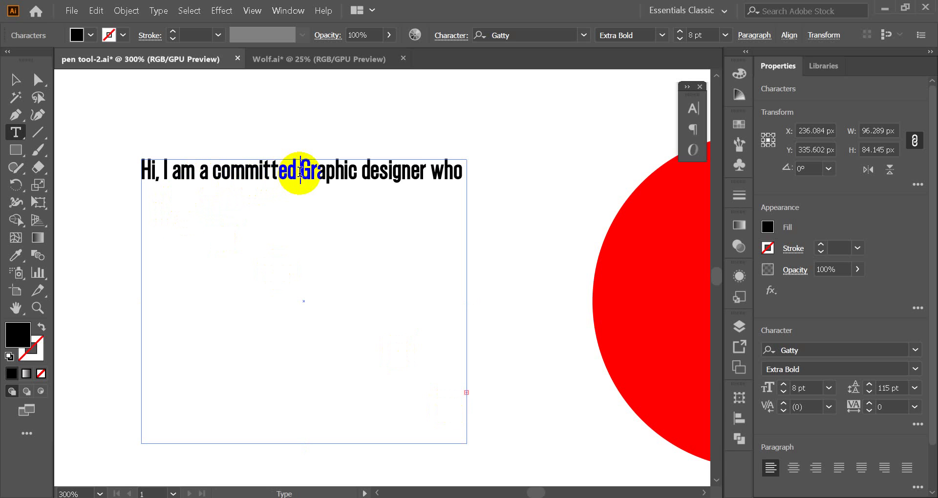
Delete the frame's text and re-paste the line 'Hi, I am a committed Graphic designer'.
key(BackSpace)
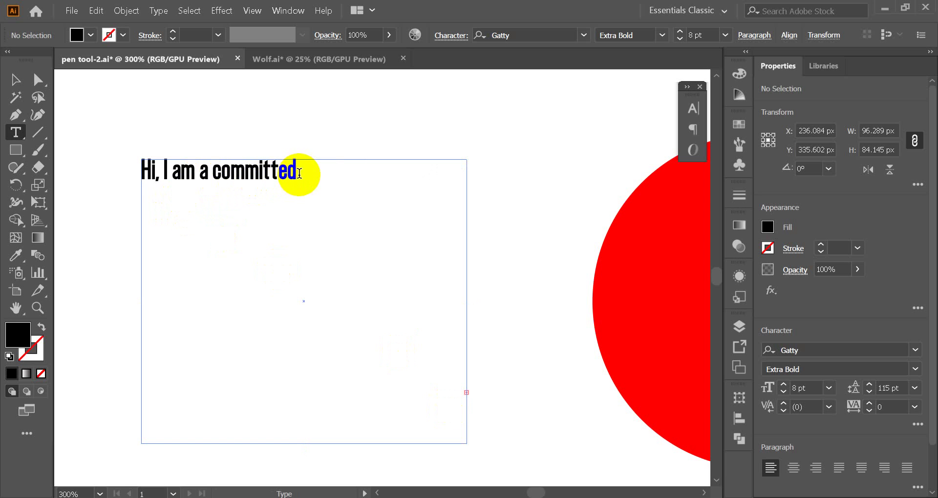
drag(296, 172, 120, 161)
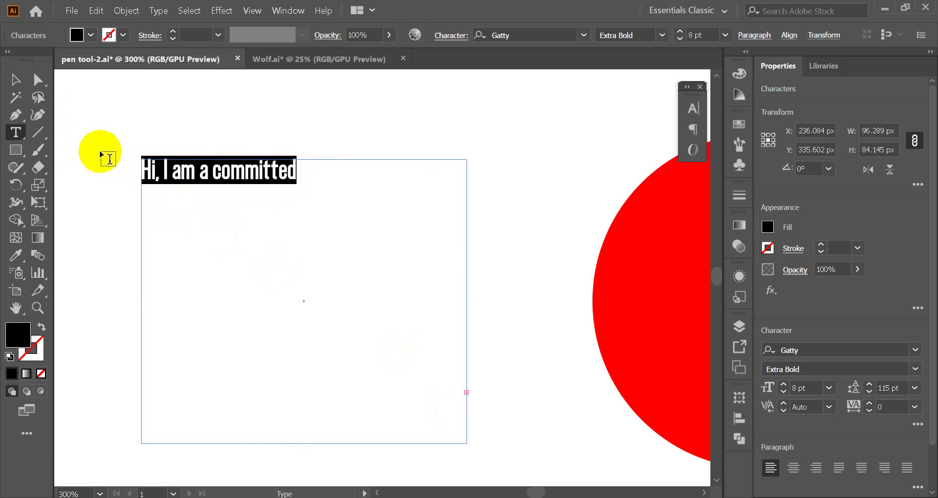
key(BackSpace)
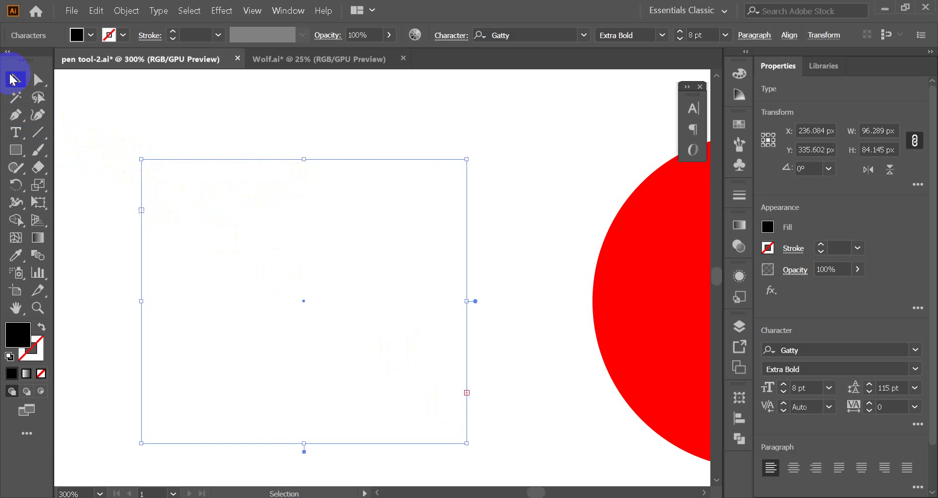
click(16, 132)
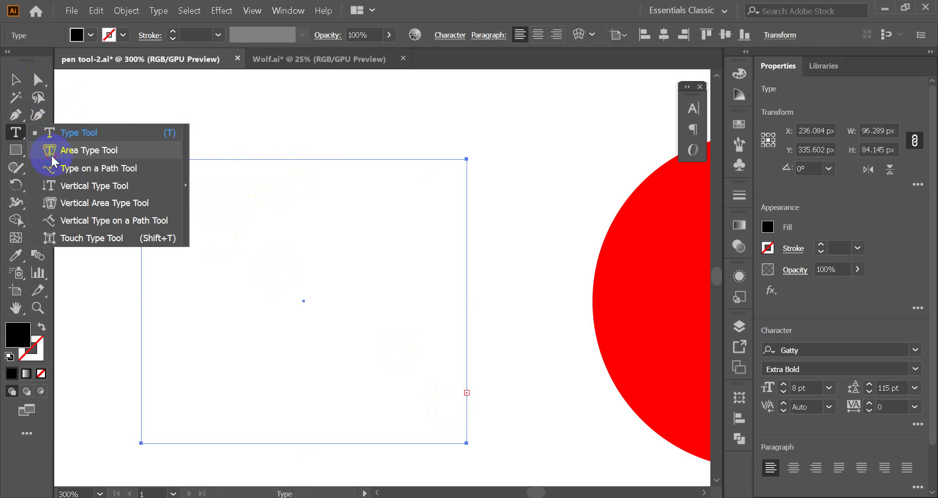
click(52, 151)
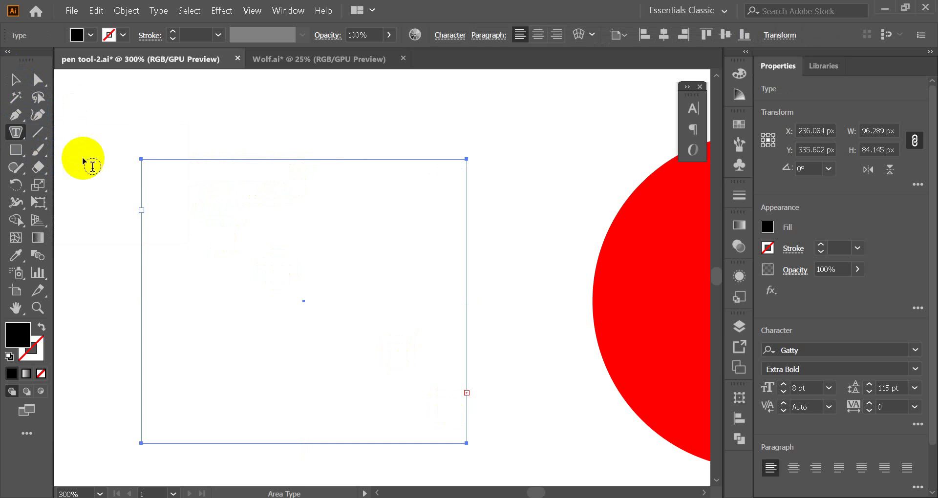
click(139, 159)
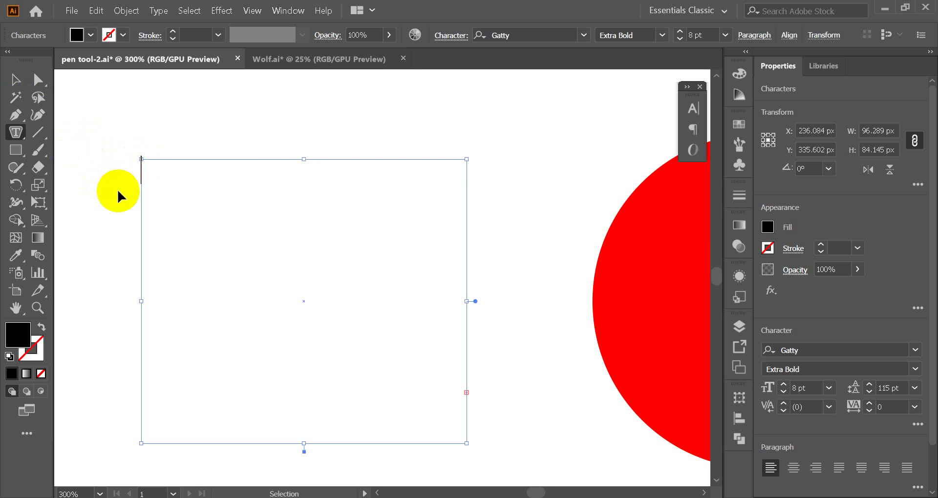
key(ctrl+v)
drag(361, 168, 424, 173)
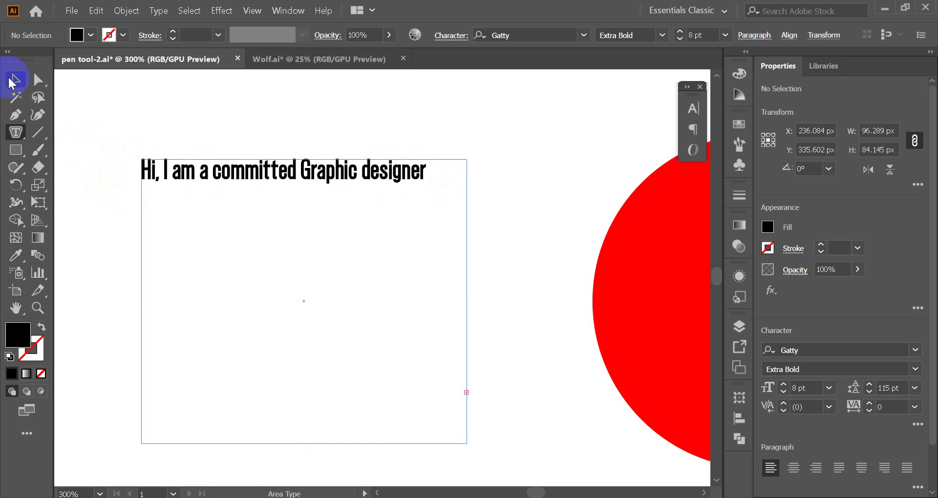
click(15, 79)
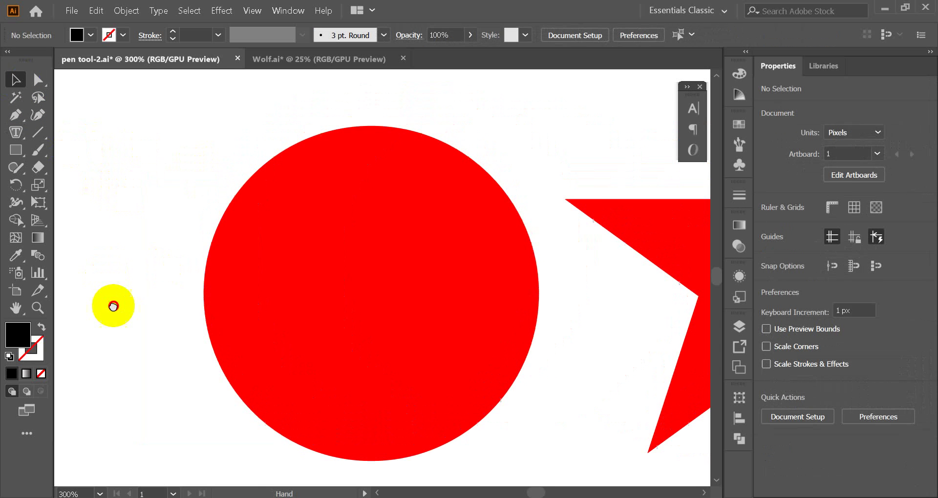
Turn the red circle into an area-type frame with Auto line spacing.
click(17, 134)
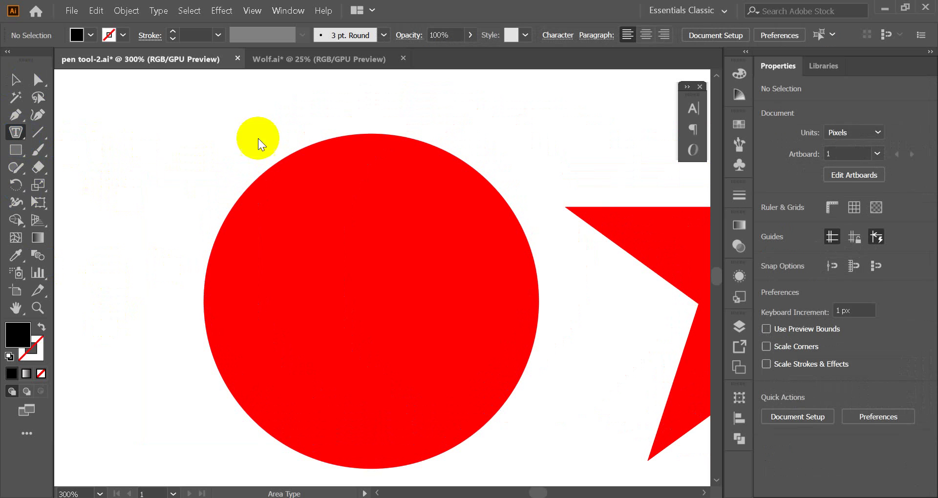
click(19, 79)
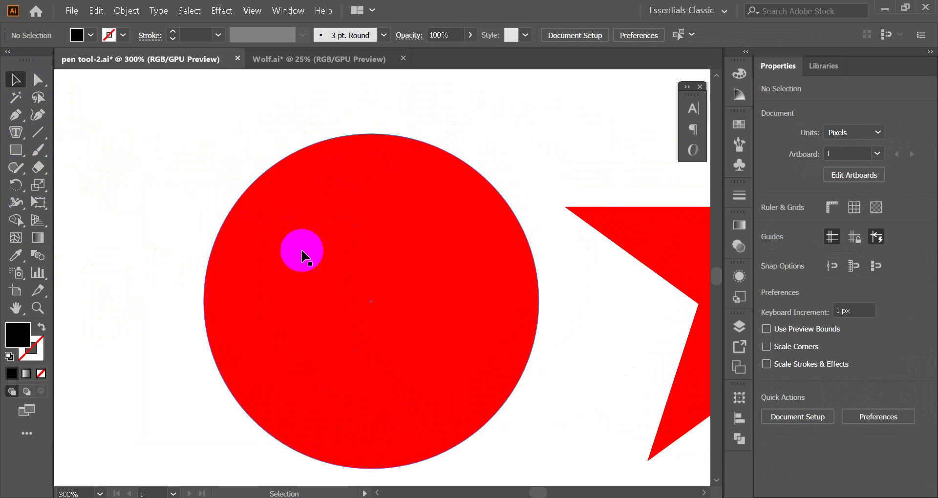
click(258, 243)
click(16, 132)
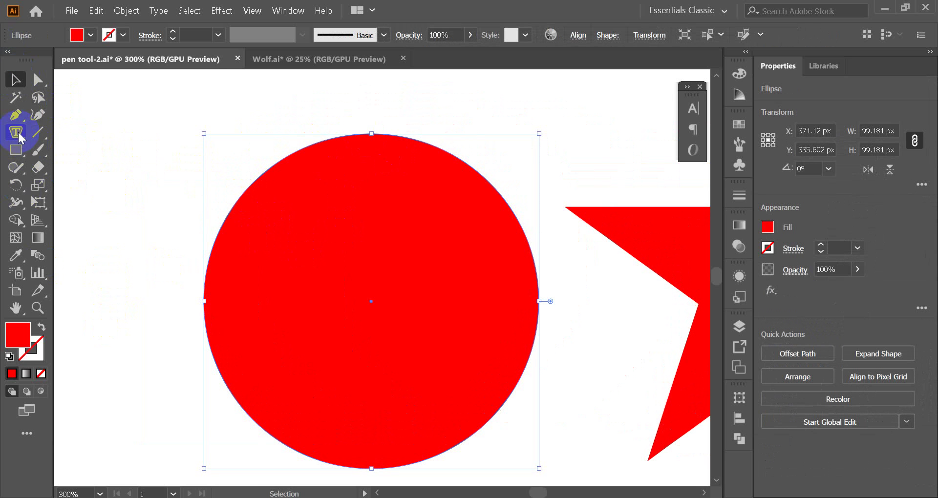
click(372, 134)
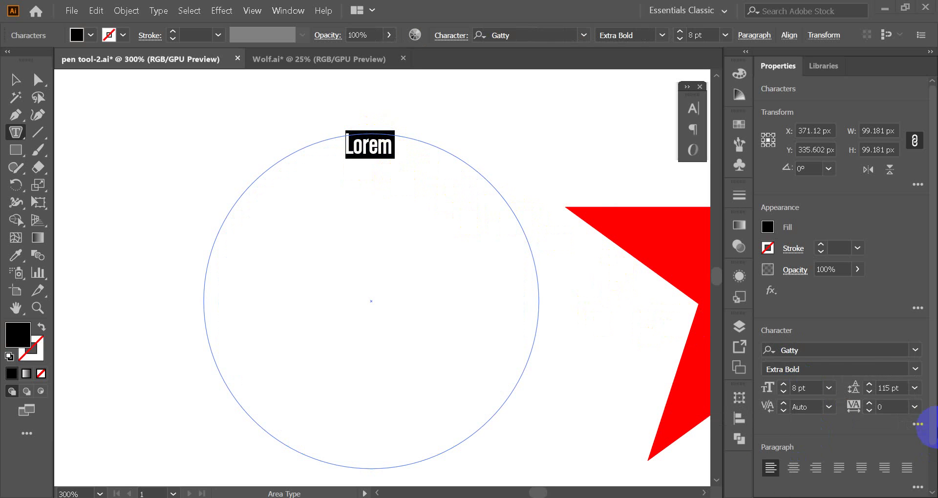
click(914, 389)
click(891, 129)
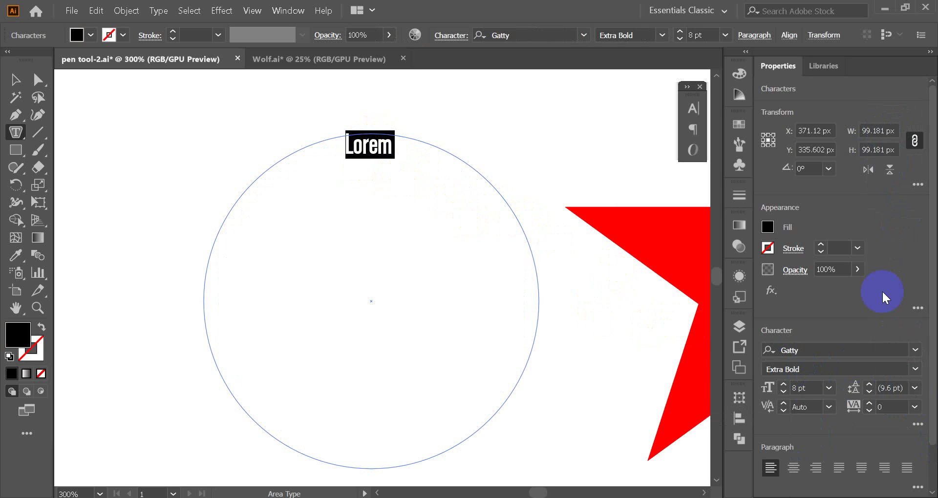
click(917, 424)
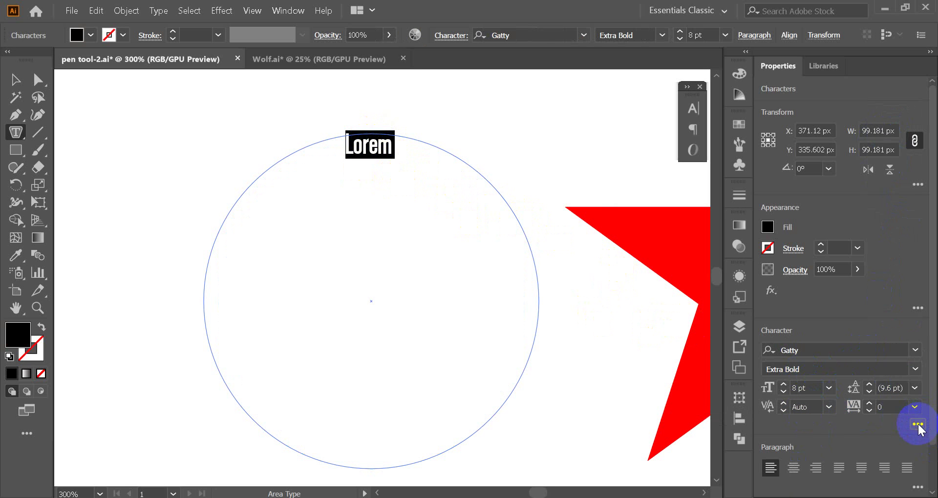
click(917, 425)
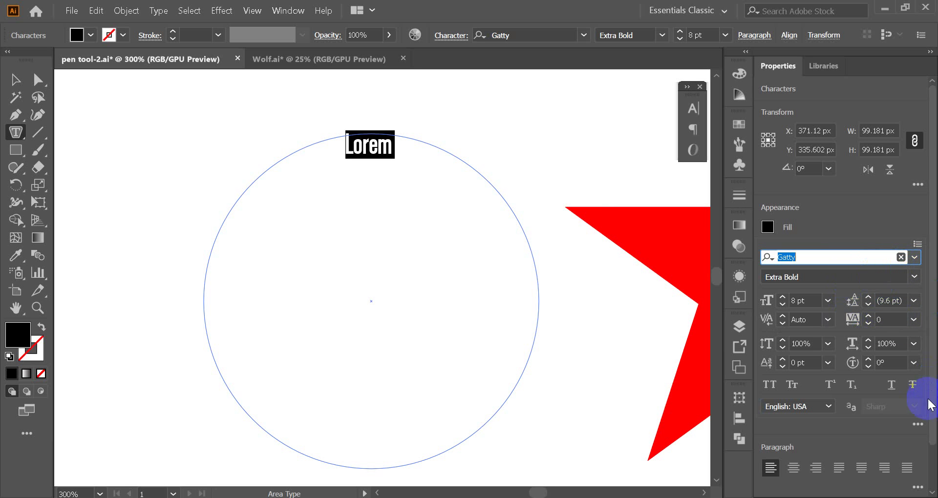
Replace the circle's Lorem placeholder with the pasted bio paragraph.
double_click(374, 149)
drag(369, 147, 394, 149)
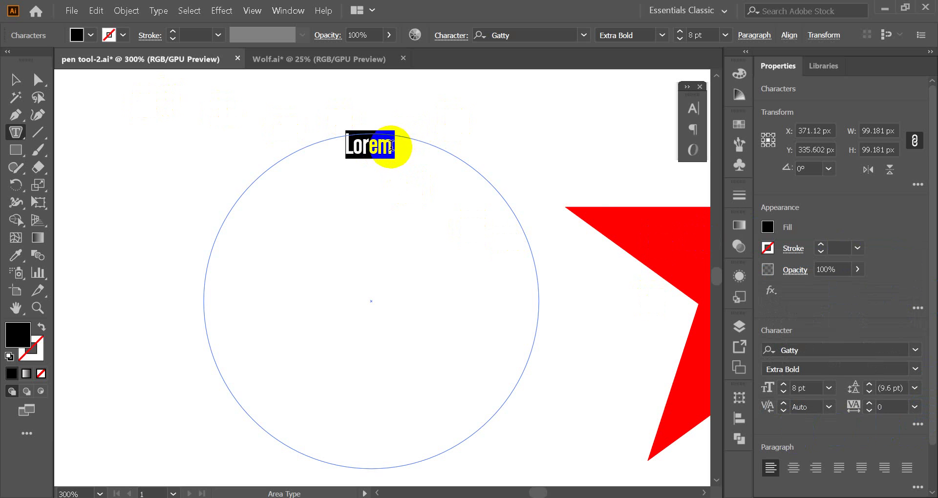
key(ctrl+v)
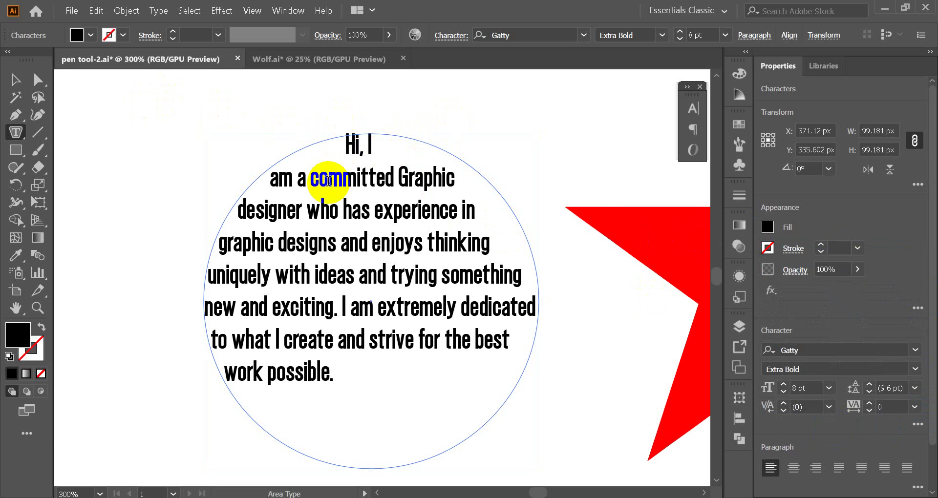
click(14, 81)
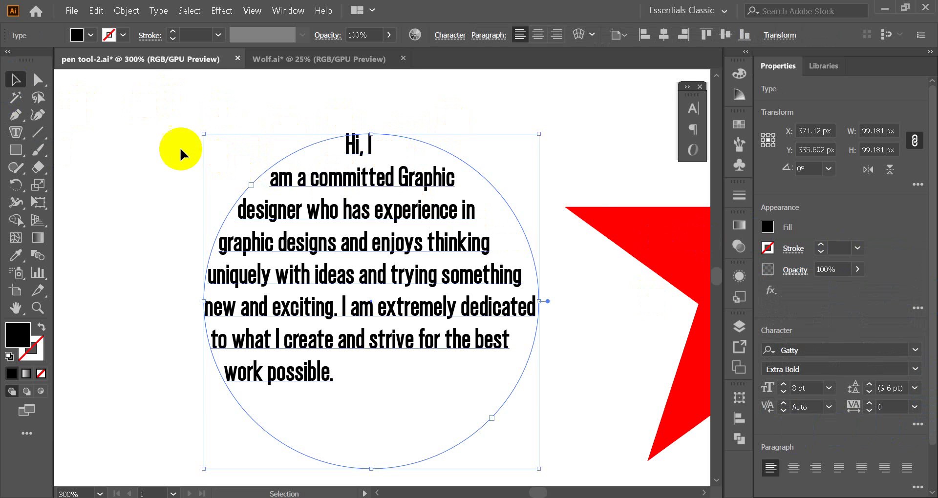
click(208, 173)
Draw a rectangle left of the circle and flow the bio paragraph inside it.
drag(150, 240, 451, 250)
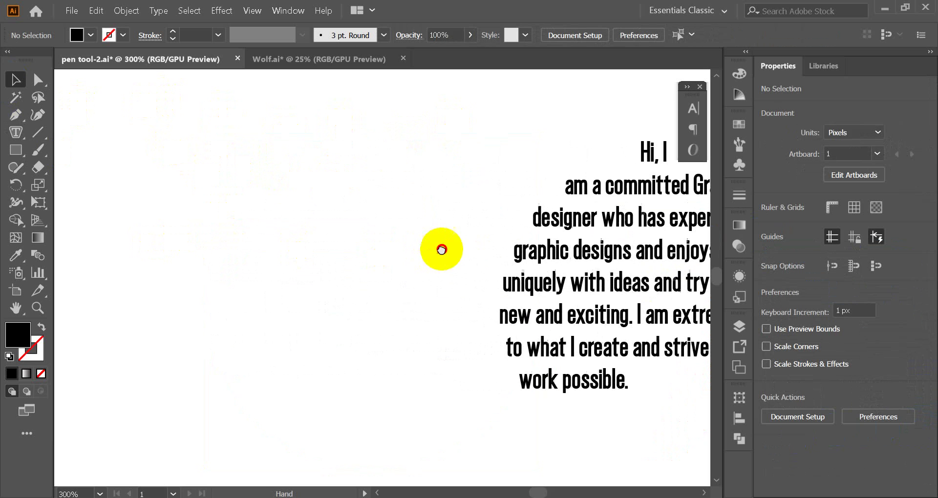
click(16, 149)
drag(137, 139, 442, 399)
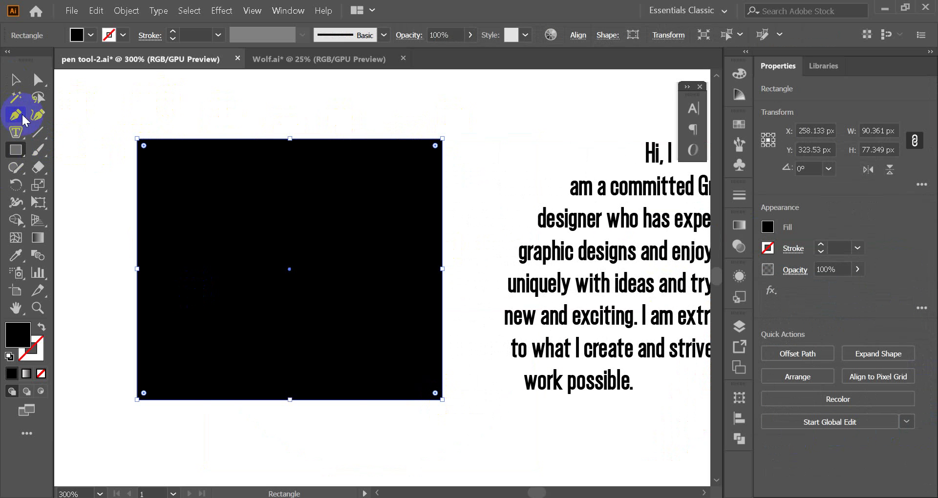
click(16, 132)
click(145, 145)
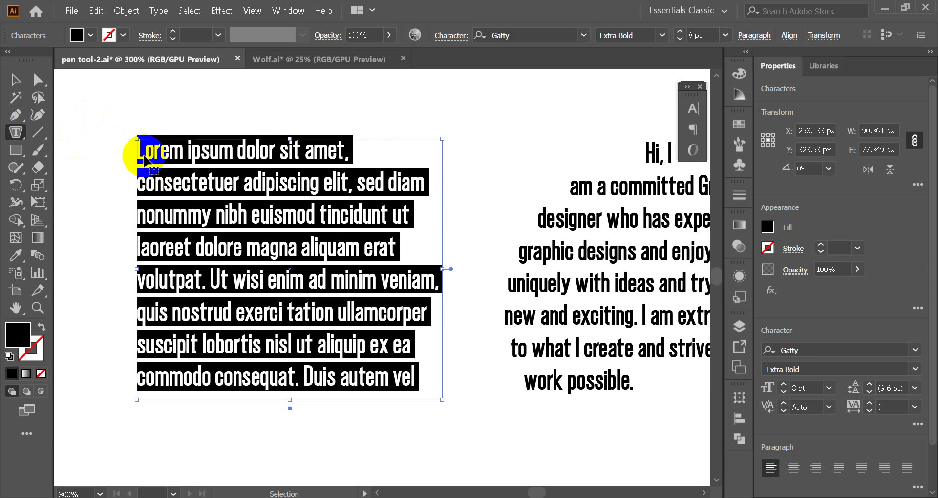
text(Hi, I am a committed Graphic designer who has experience in graphic designs and enjoys thinking uniquely with ideas and trying something new and exciting. I am extremely dedicated to what I create and strive for the best work possible.)
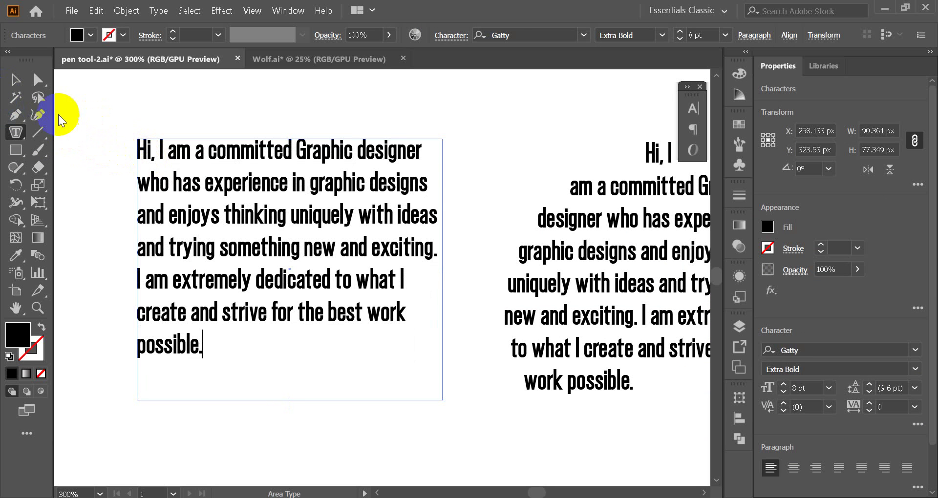
Check the rectangle text frame, then pan and zoom back to the circle text.
click(18, 80)
click(176, 122)
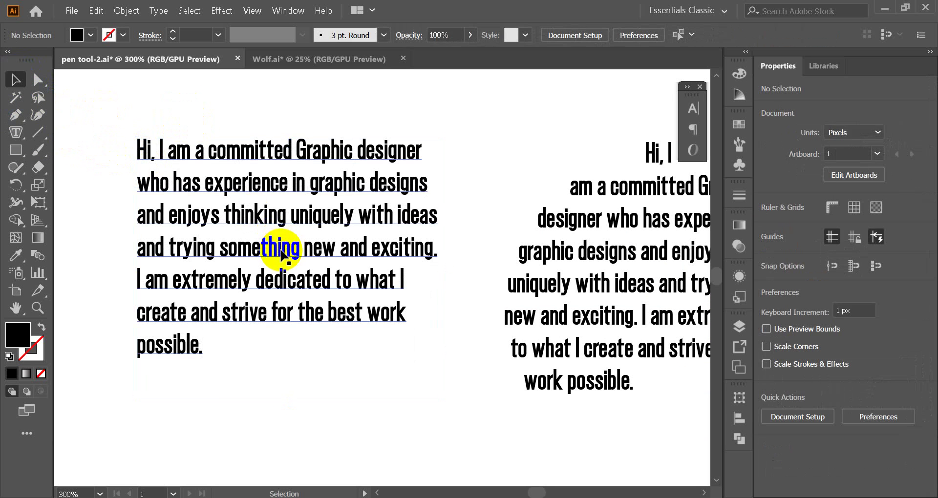
click(311, 268)
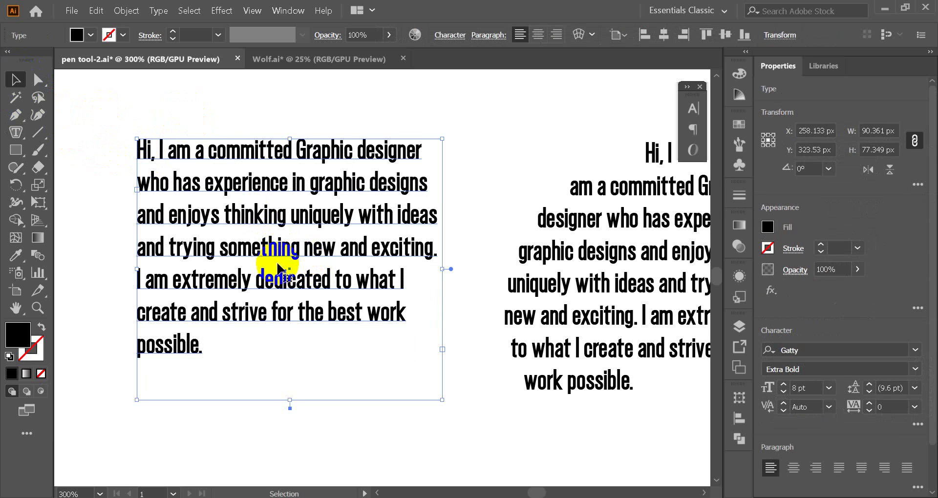
click(191, 108)
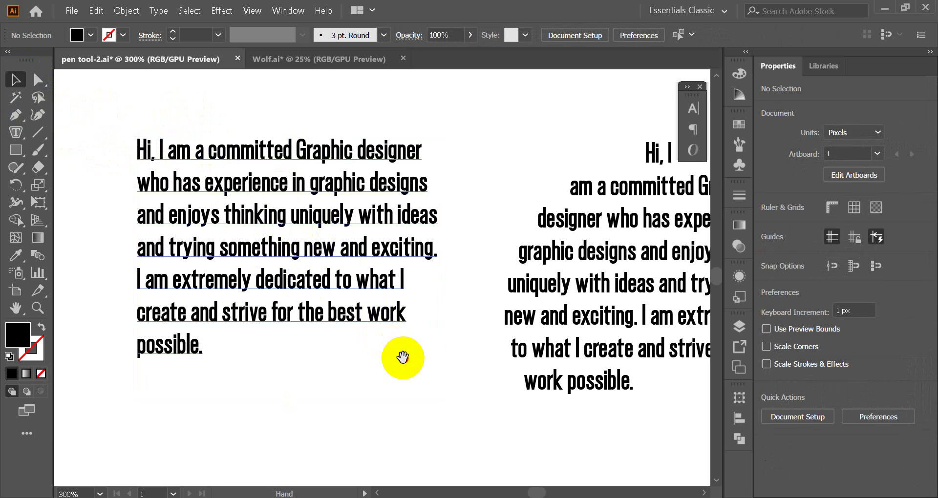
drag(402, 356, 204, 364)
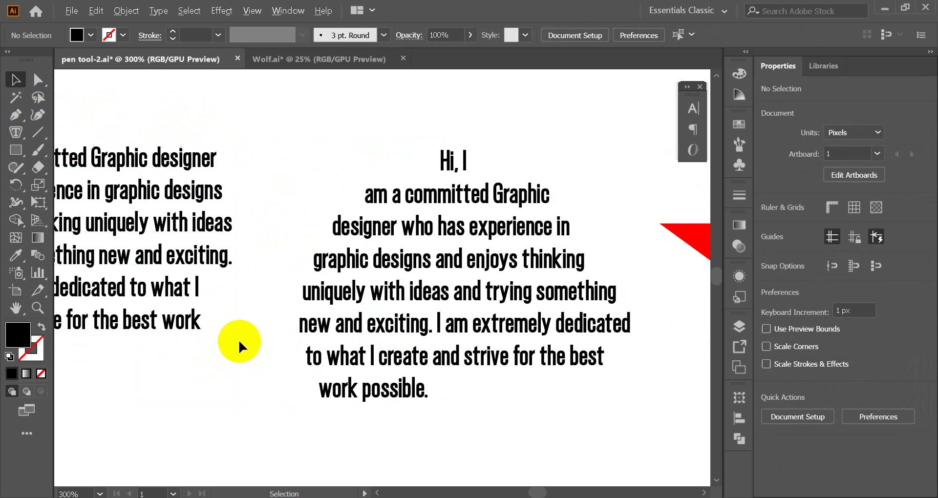
scroll(239, 339, down, 2)
Turn the red star into an area-type frame holding the pasted bio paragraph.
click(131, 308)
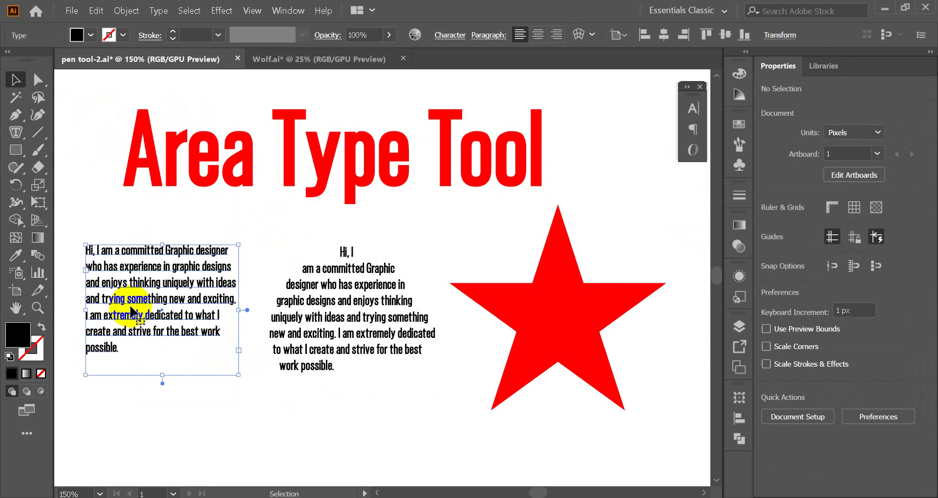
click(349, 325)
click(18, 151)
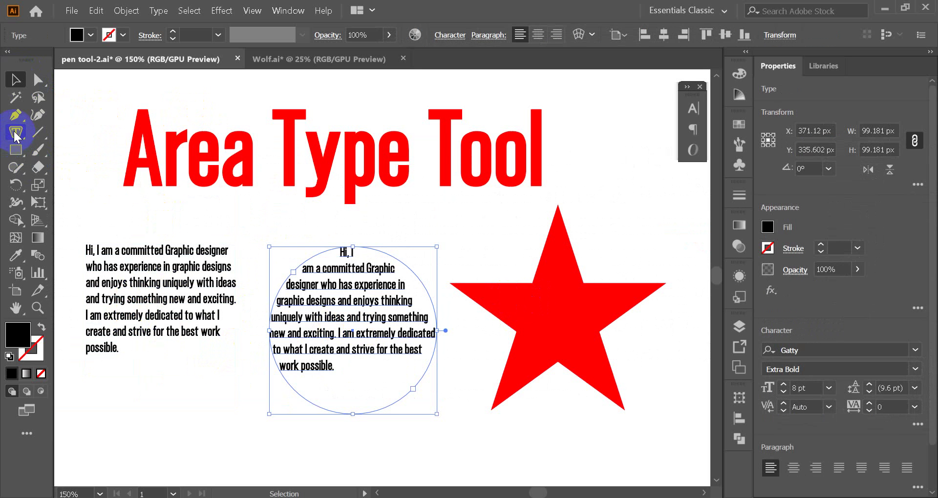
click(15, 133)
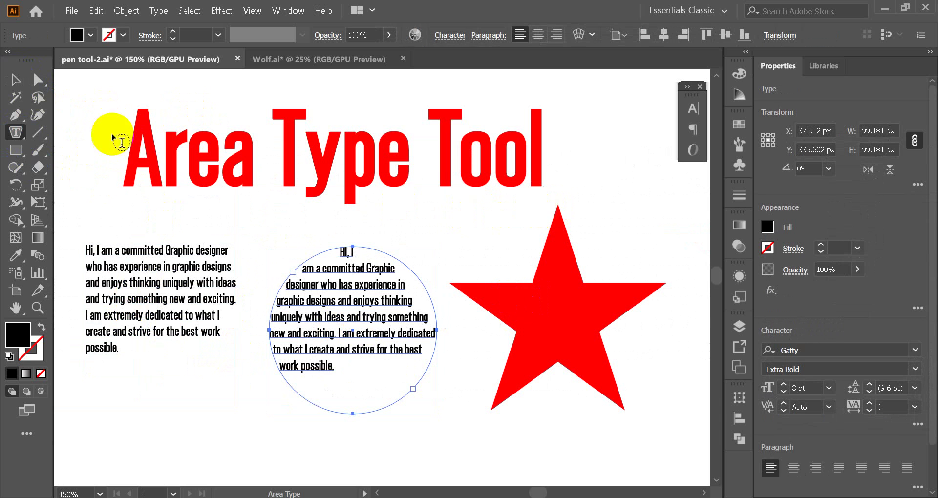
click(558, 205)
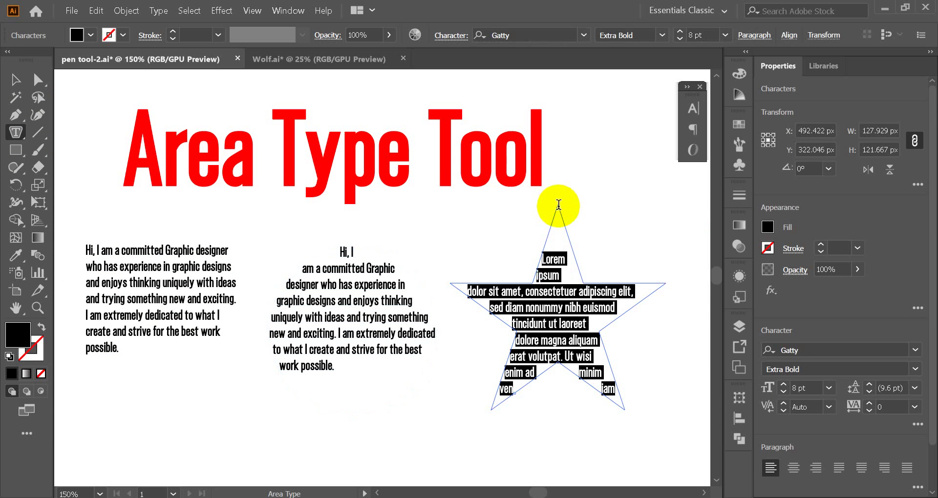
key(Escape)
key(ctrl+v)
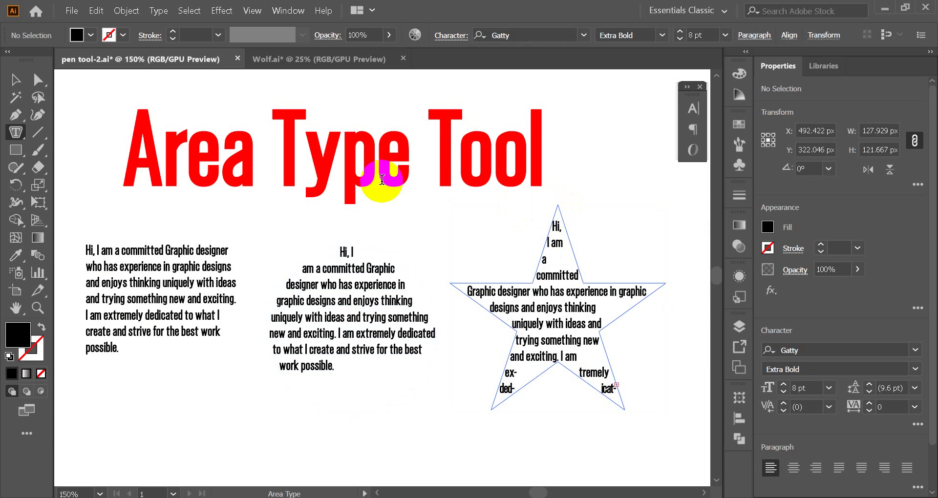
click(17, 80)
click(590, 214)
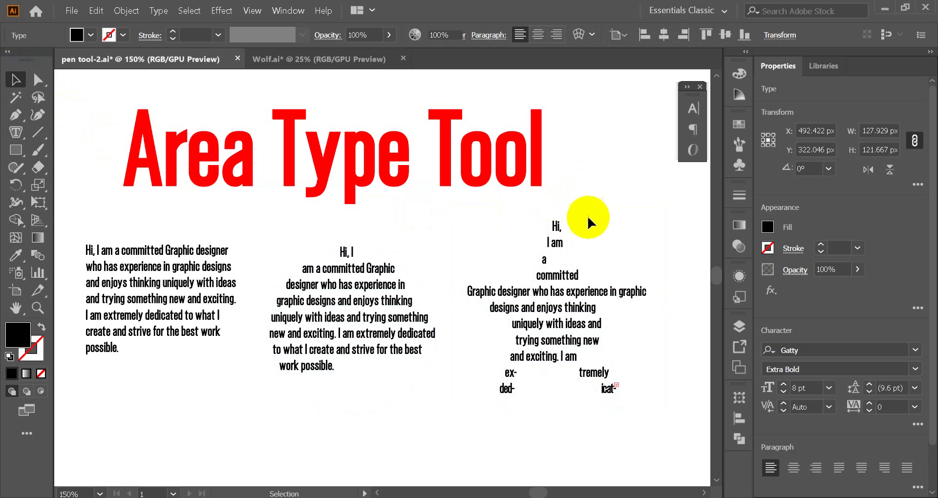
Select the star, circle and rectangle text frames in turn to compare them.
click(551, 337)
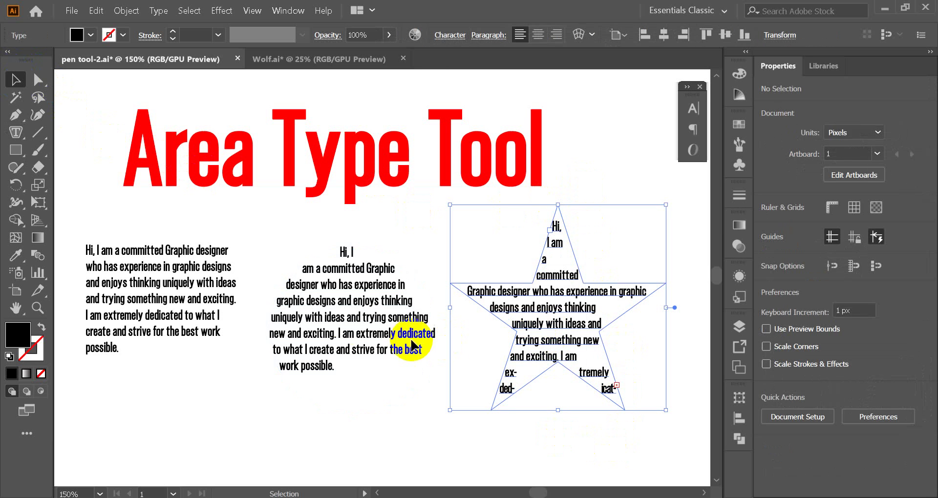
click(345, 327)
click(156, 300)
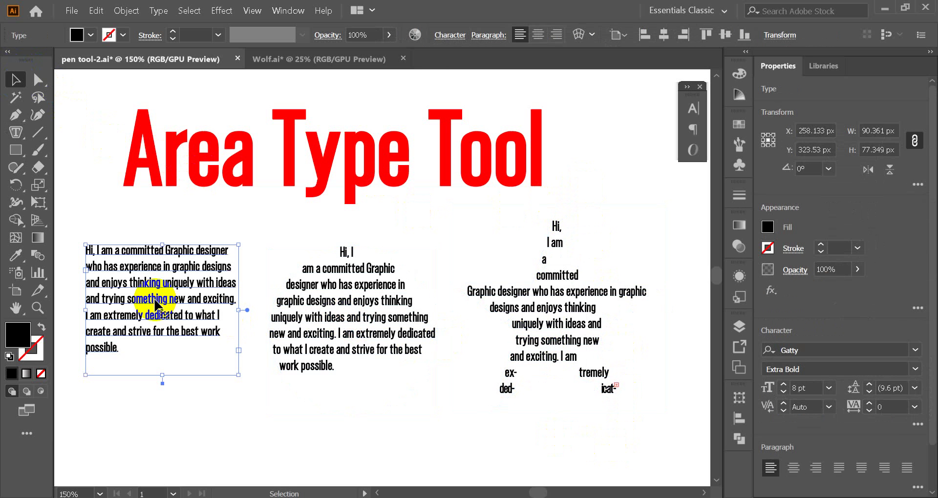
click(202, 411)
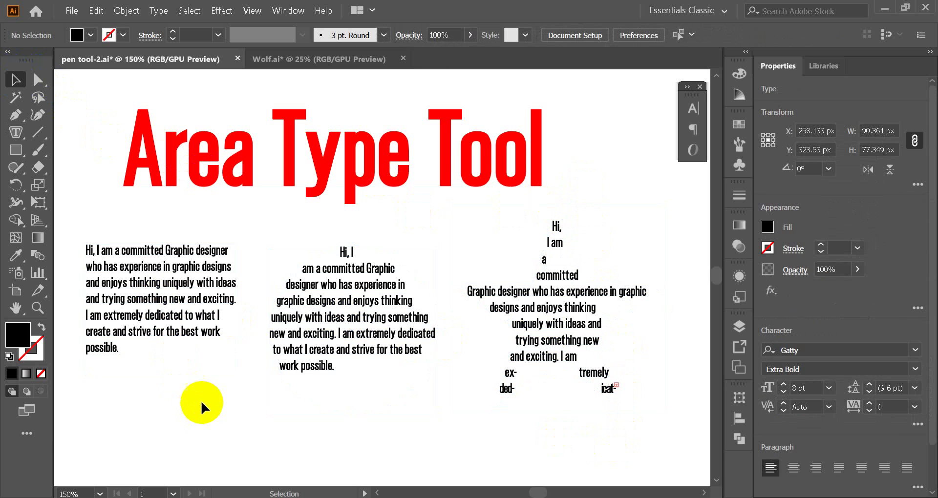
Zoom in on the rectangle paragraph and raise its font size from 8 pt to 9 pt.
click(167, 318)
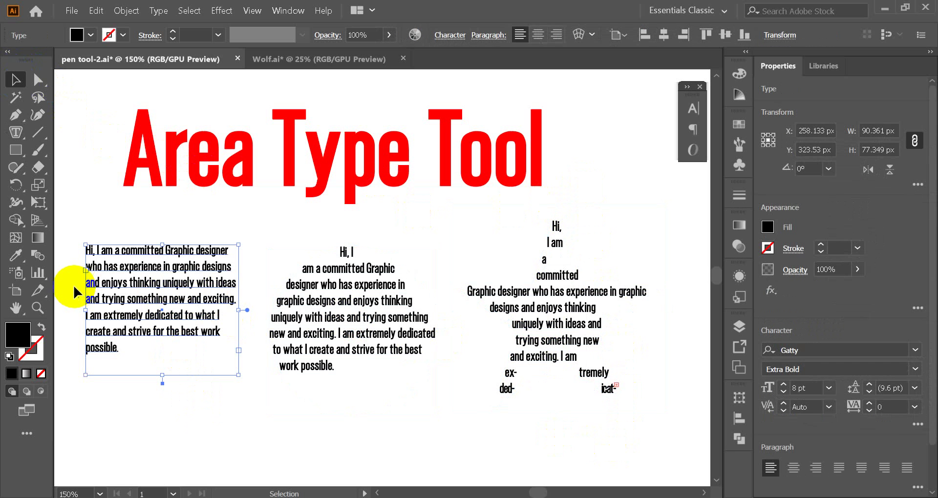
scroll(129, 293, up, 2)
scroll(130, 293, up, 1)
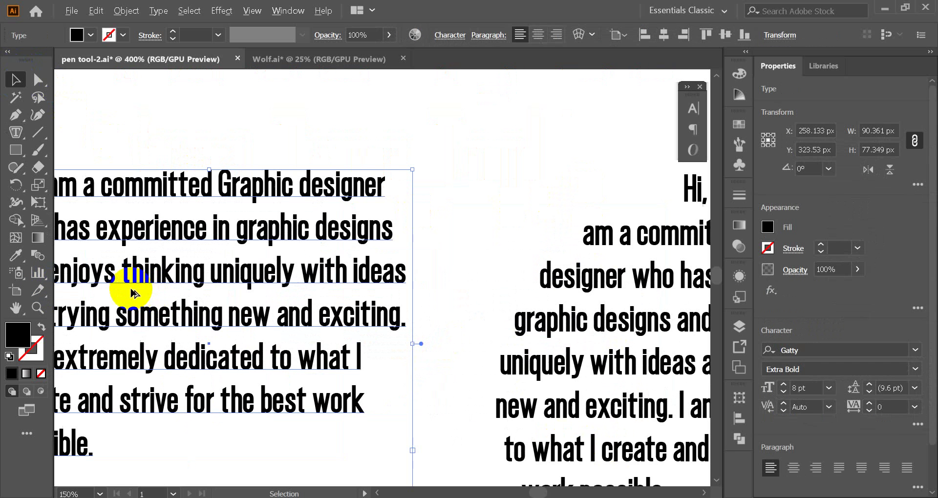
drag(212, 332, 351, 305)
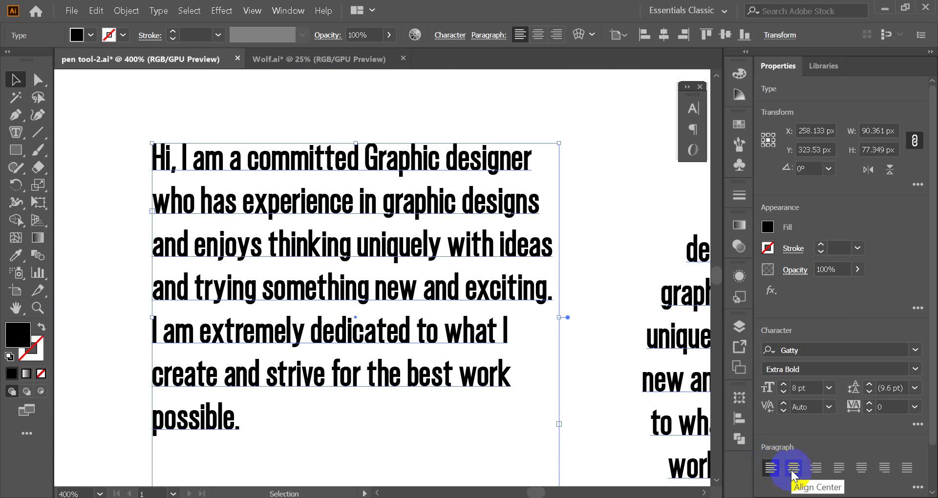
scroll(505, 367, down, 1)
click(782, 385)
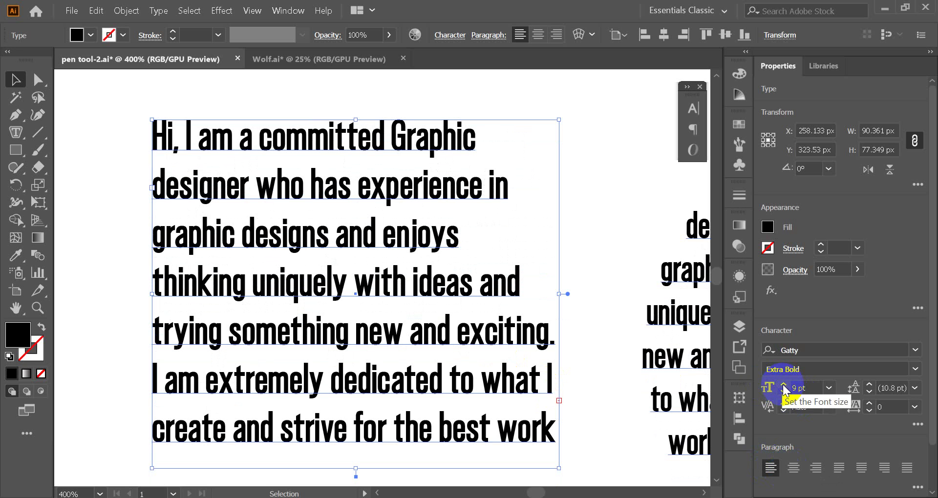
click(784, 392)
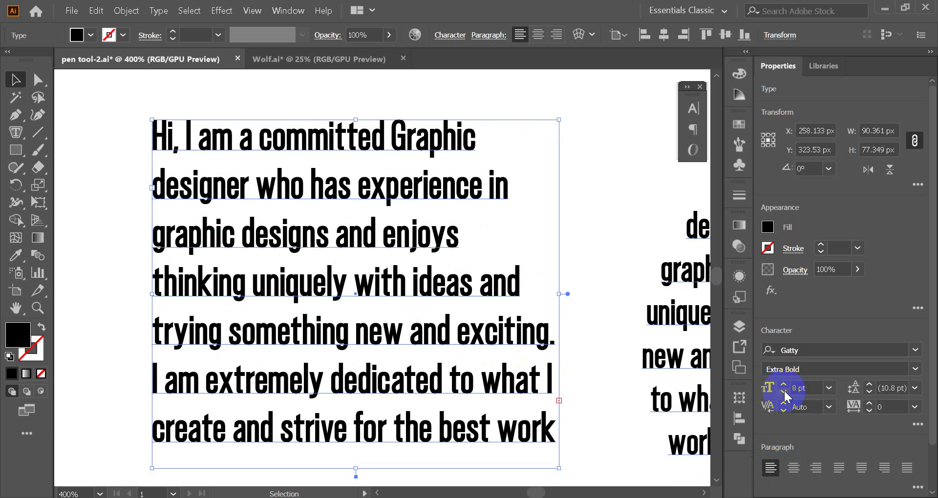
click(594, 400)
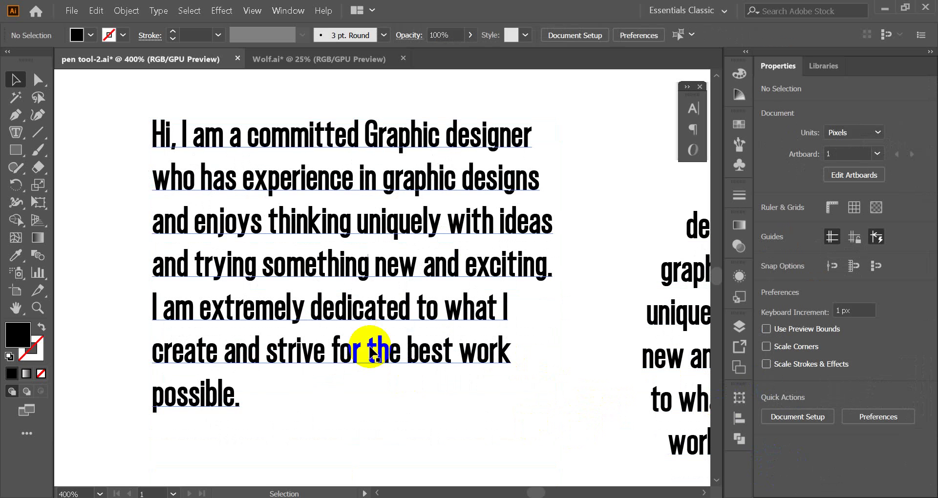
click(359, 330)
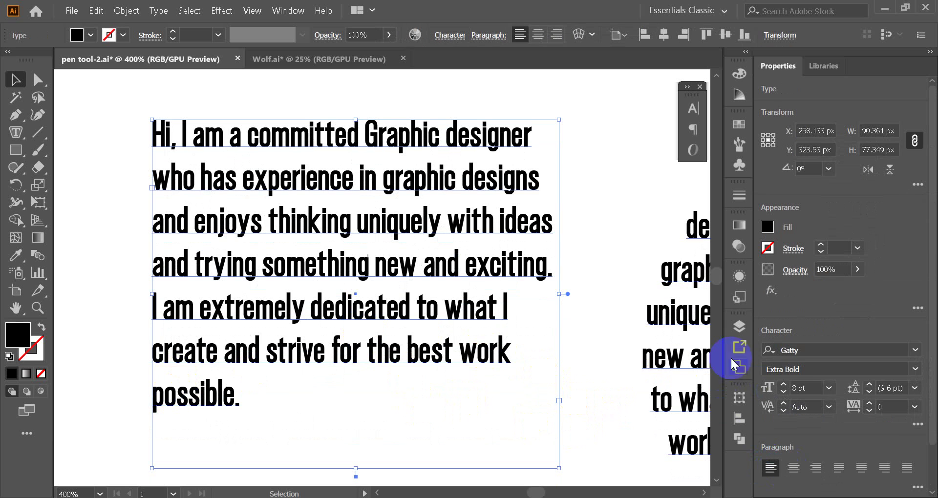
click(783, 386)
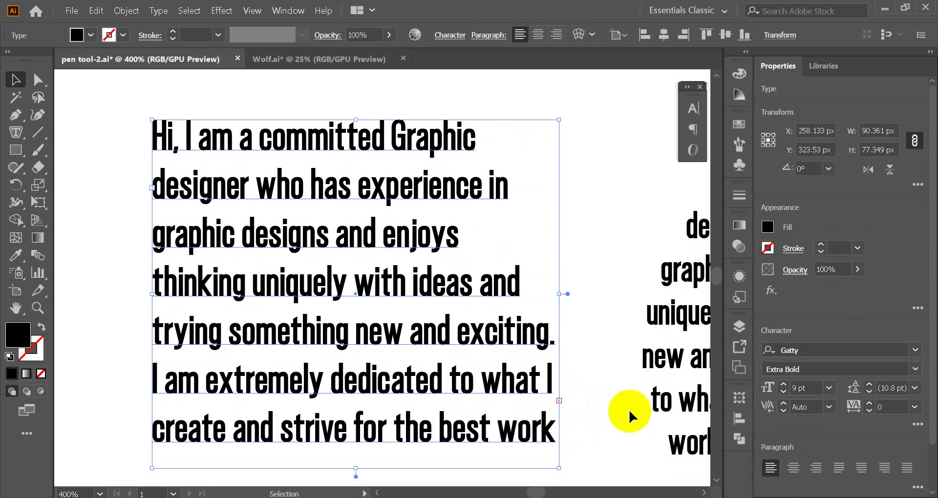
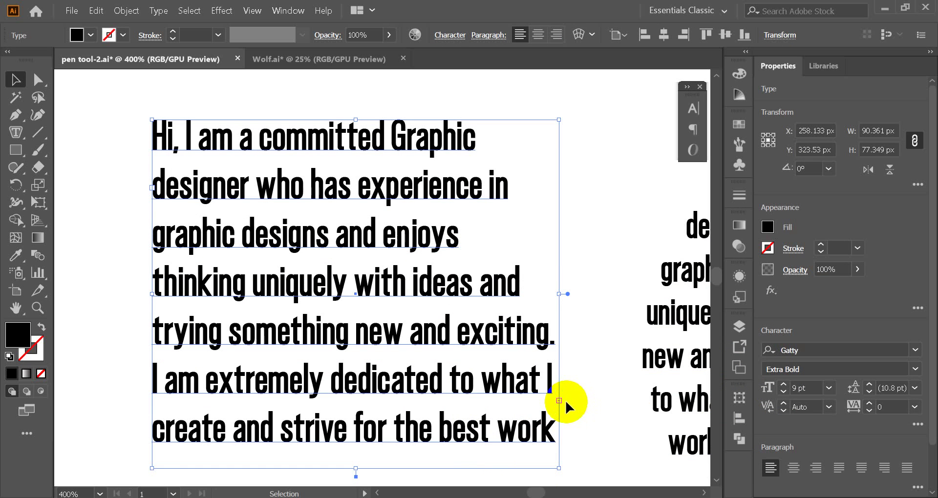
Enlarge the paragraph frame to about 94 × 82 px, revealing the final word 'possible.'.
scroll(565, 400, up, 3)
scroll(557, 399, up, 2)
scroll(567, 381, up, 2)
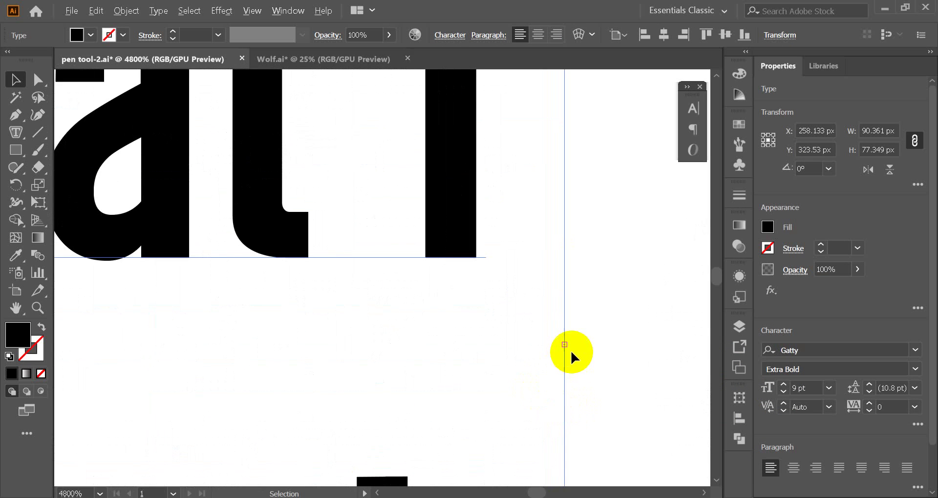
scroll(569, 349, down, 3)
scroll(569, 348, down, 2)
scroll(567, 362, down, 1)
scroll(565, 367, down, 1)
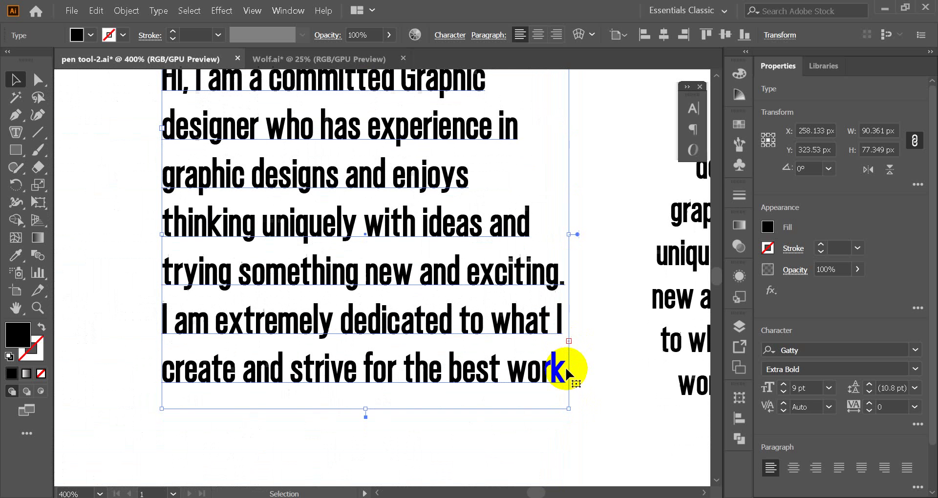
scroll(565, 383, up, 1)
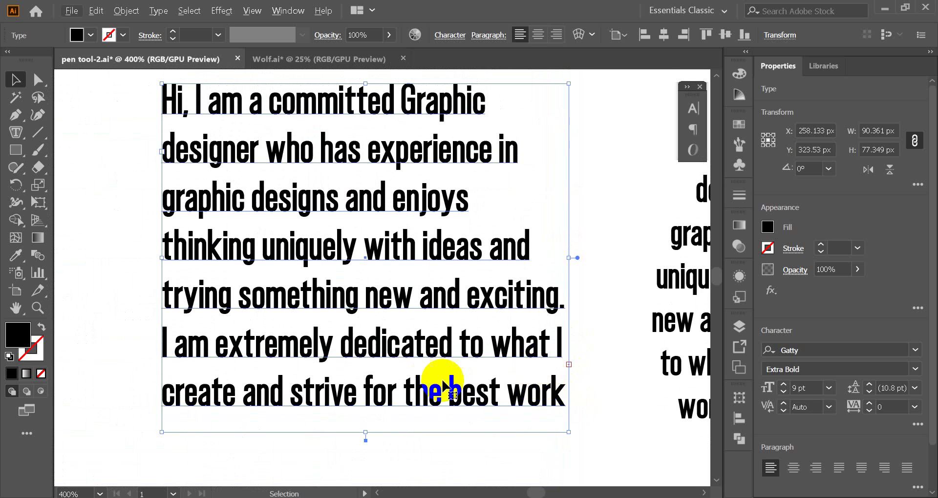
scroll(442, 379, up, 1)
scroll(452, 373, down, 1)
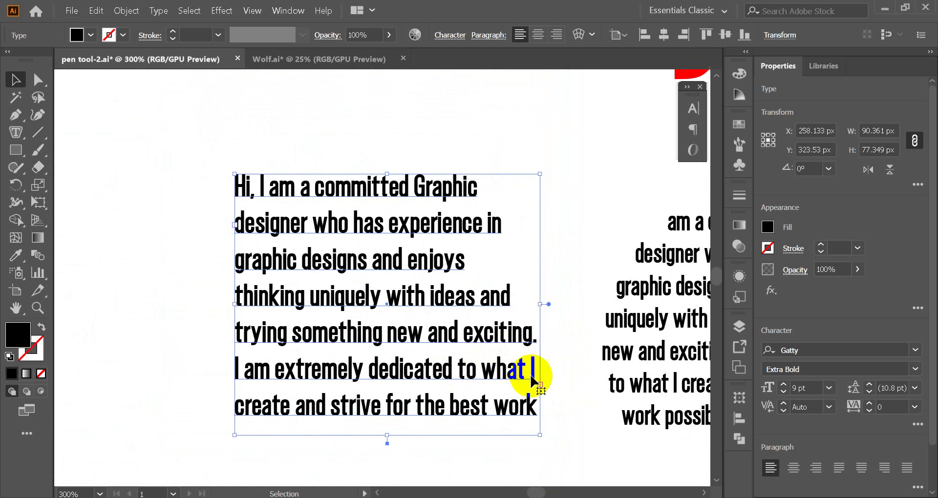
mouse_move(540, 435)
mouse_down()
mouse_move(552, 442)
mouse_move(553, 463)
mouse_up()
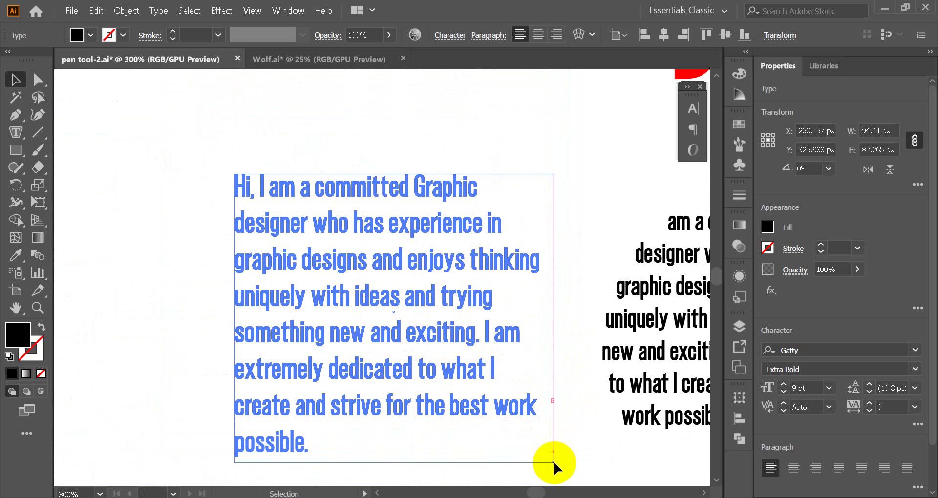
Try left, center, right and justify-last-left alignment on the paragraph.
click(594, 395)
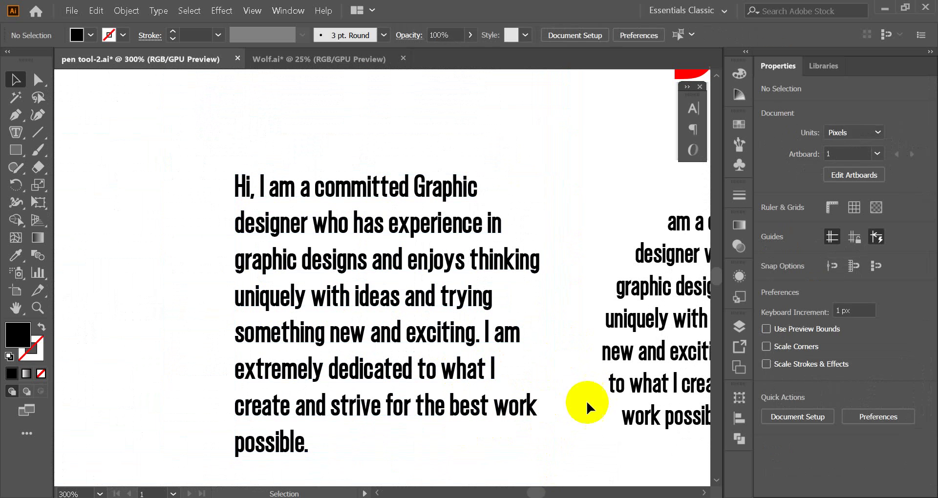
click(470, 383)
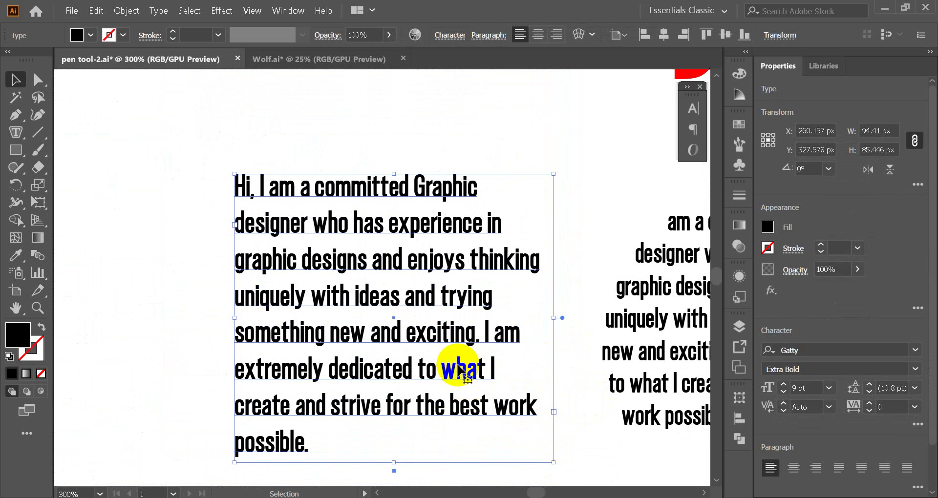
click(758, 460)
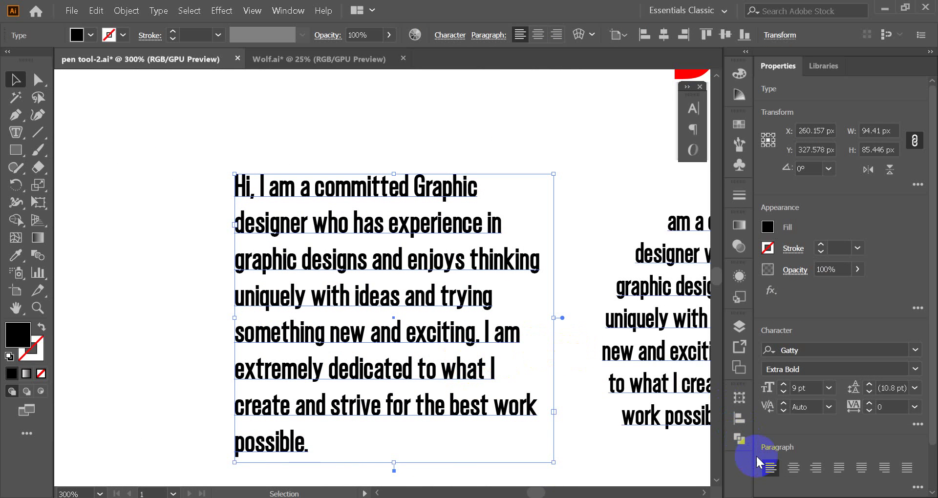
click(815, 469)
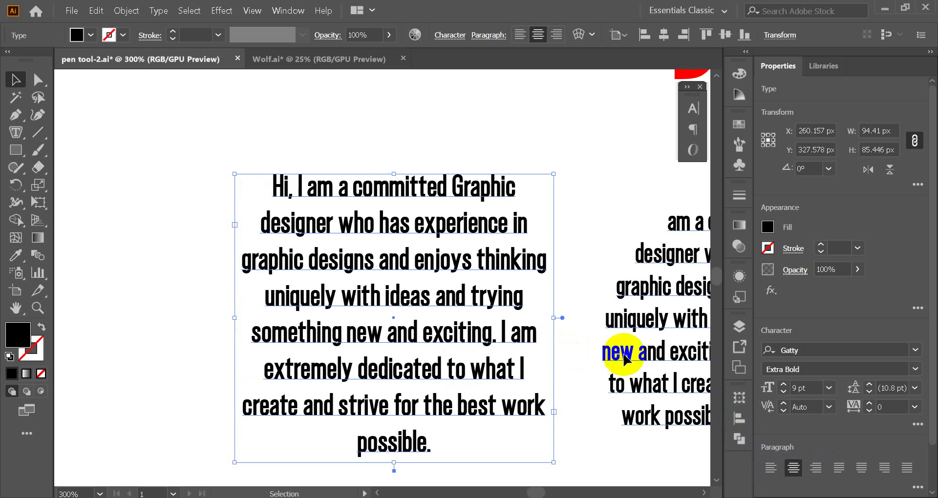
click(813, 470)
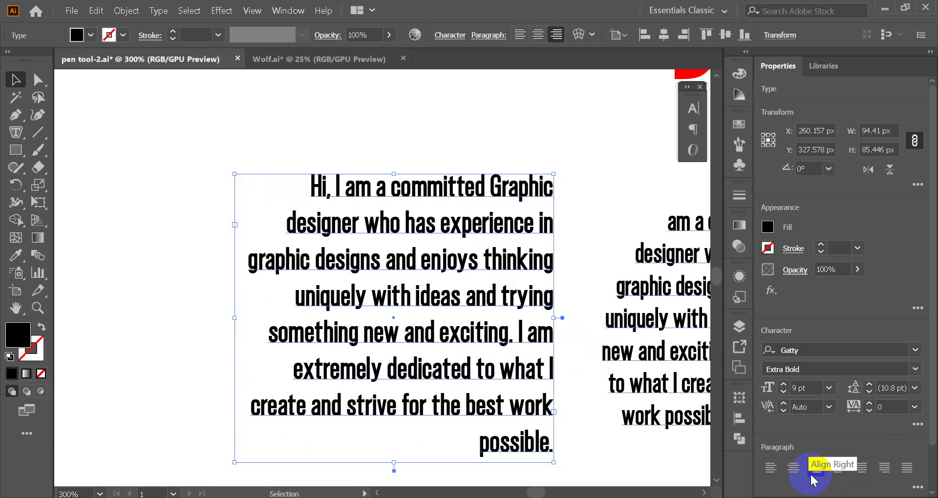
click(839, 469)
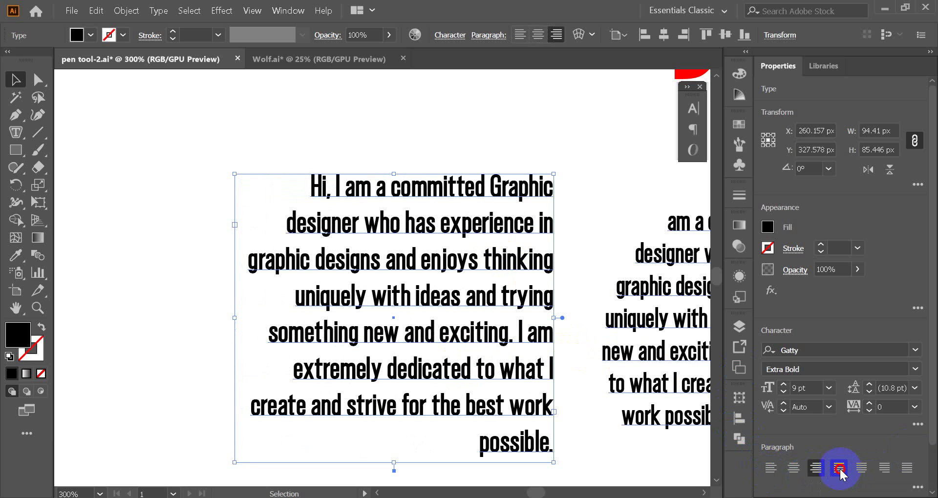
Try justify-last-centered and justify-last-right, finishing with Justify All Lines.
click(589, 203)
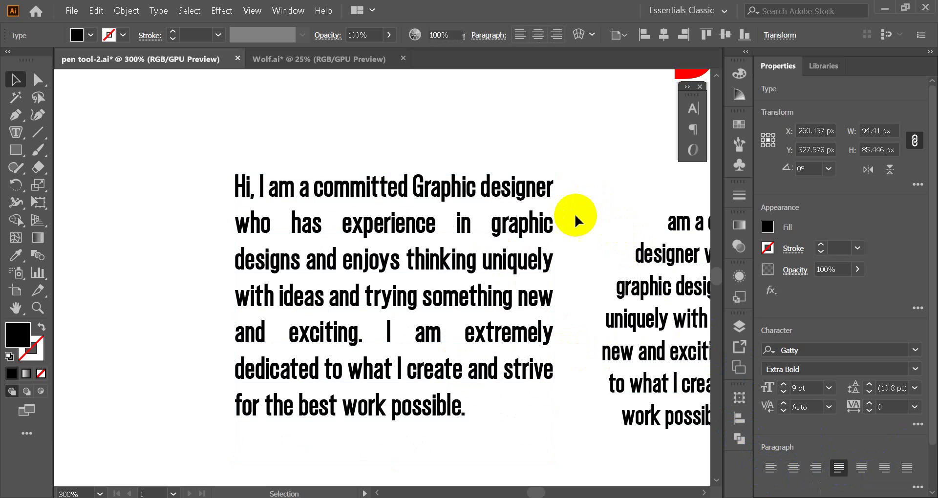
drag(299, 187, 324, 191)
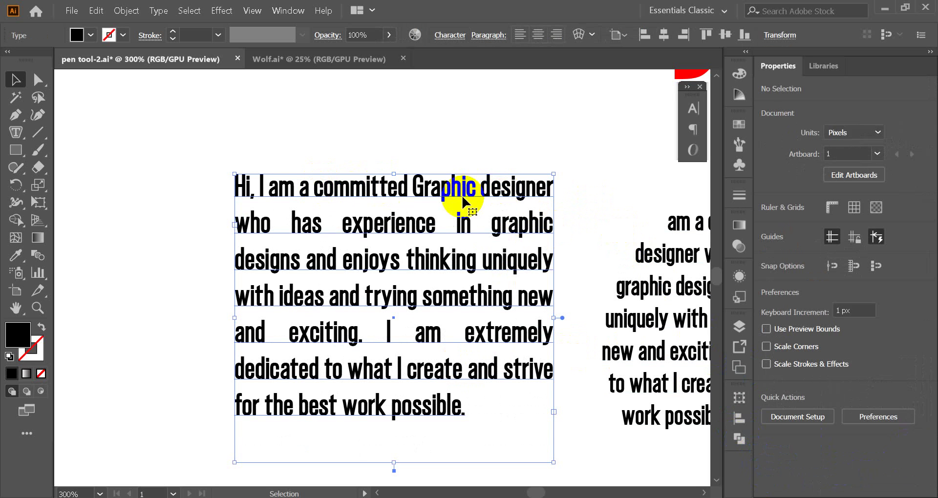
drag(315, 293, 428, 279)
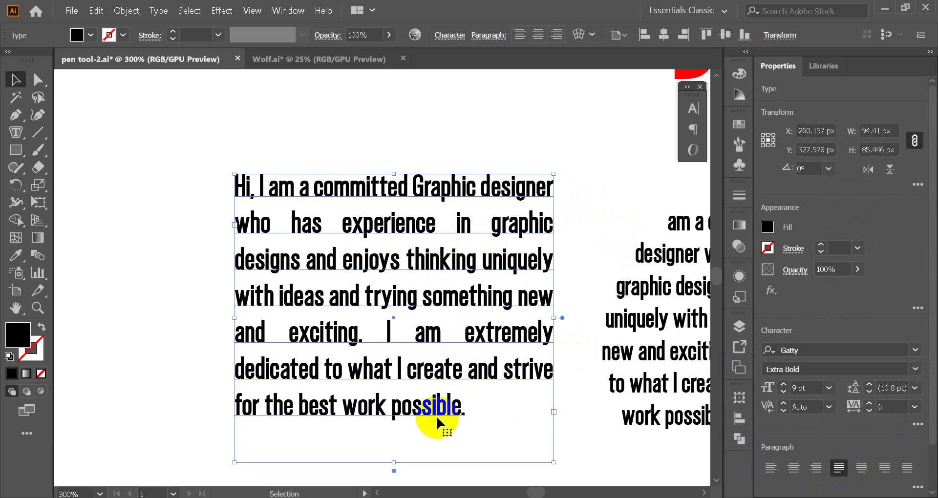
click(379, 149)
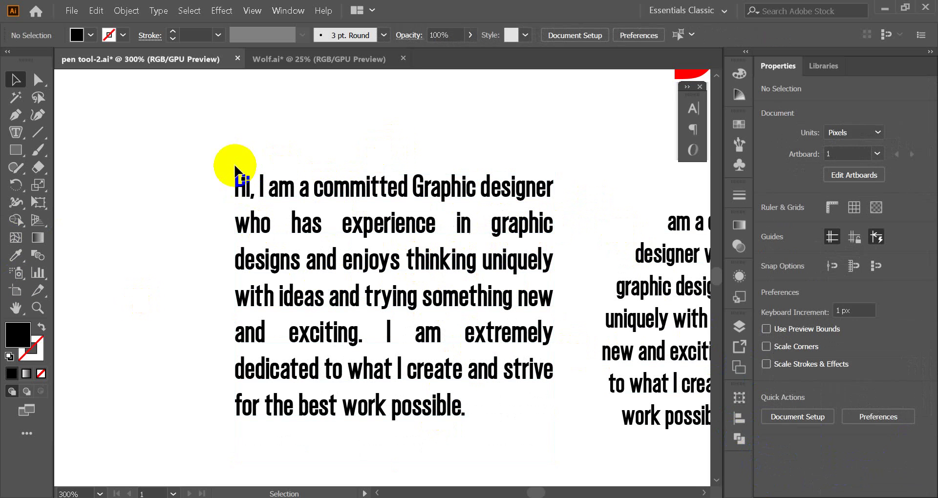
click(310, 374)
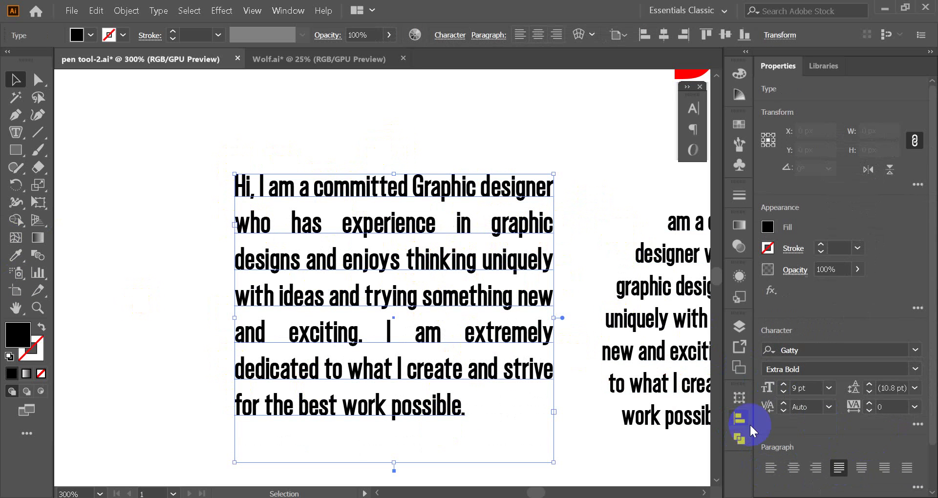
click(859, 468)
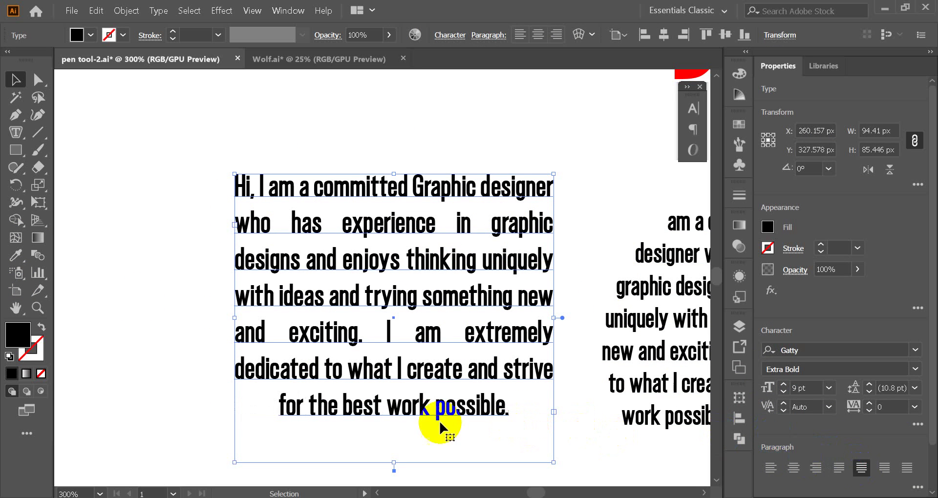
click(884, 468)
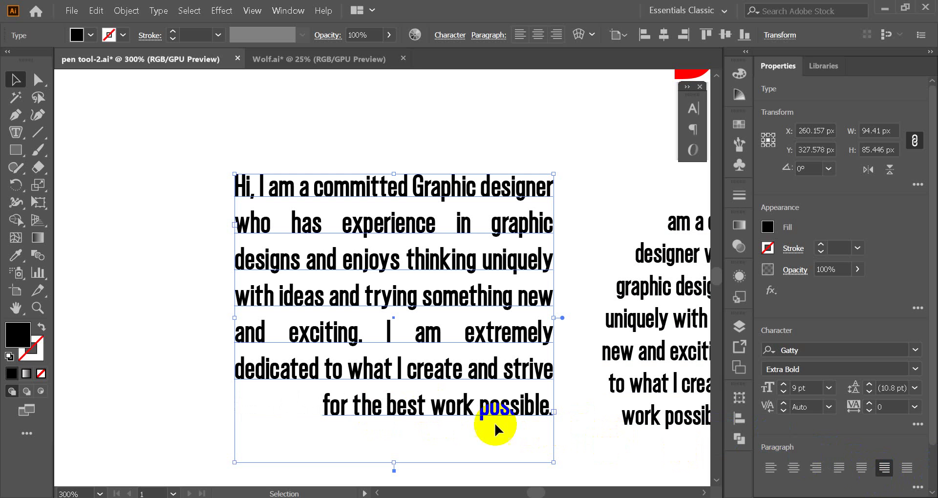
click(907, 468)
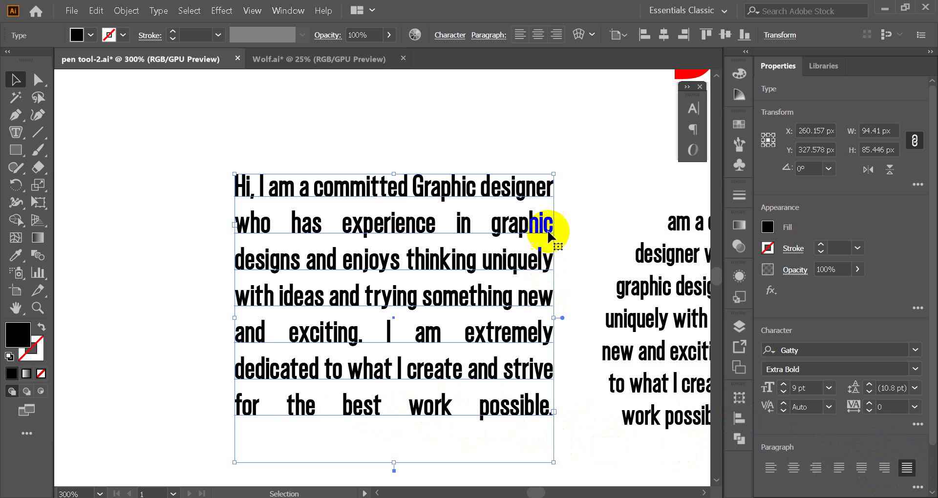
click(584, 219)
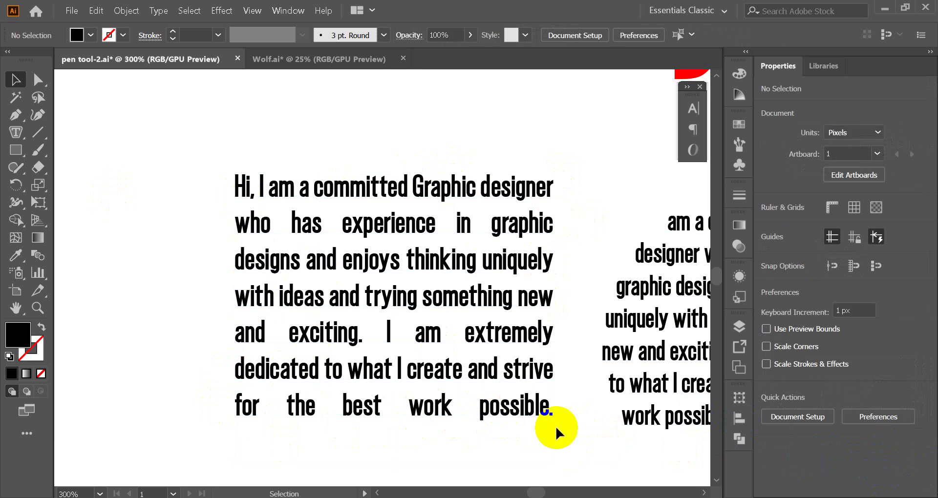
click(525, 259)
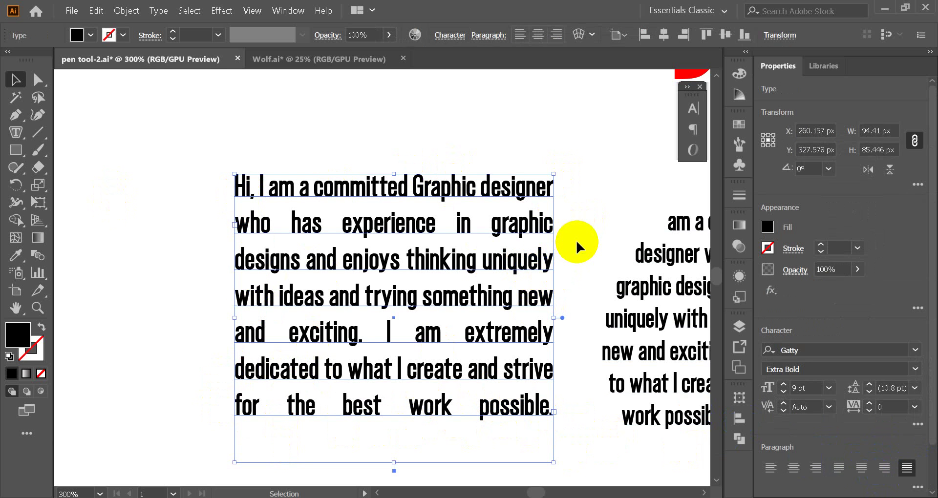
Set the circle text to 9 pt and try center, right, justify and justify-last-centered alignment.
drag(576, 239, 236, 200)
click(341, 229)
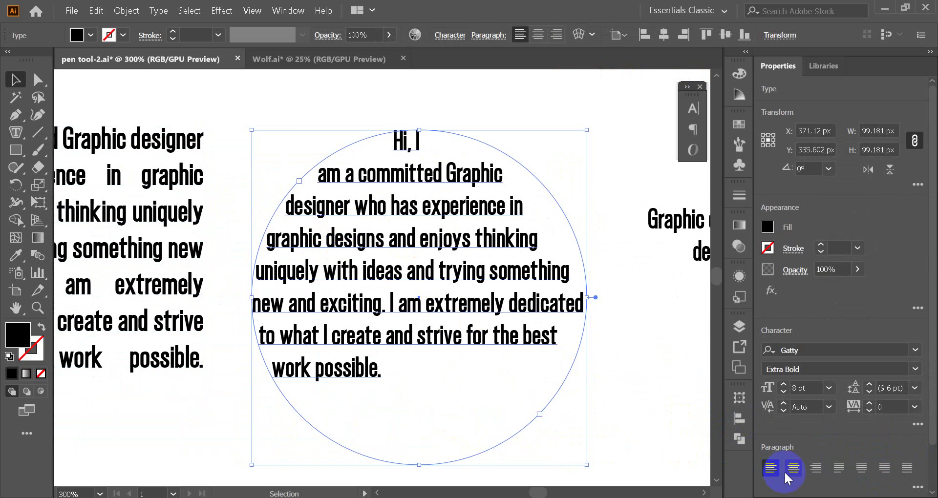
click(783, 385)
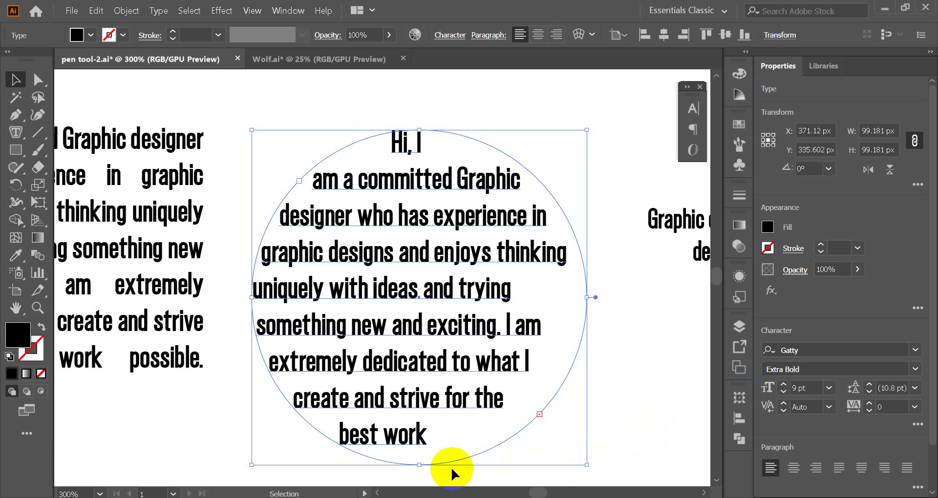
click(793, 470)
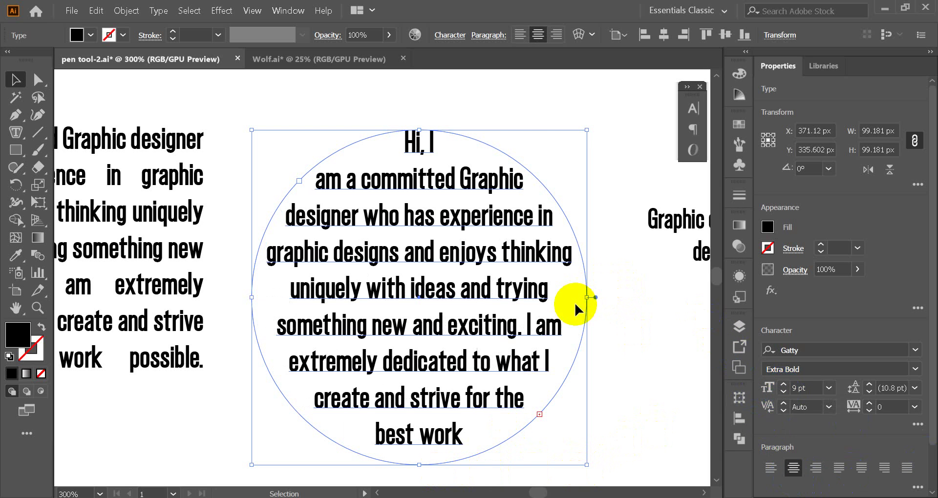
drag(586, 297, 607, 297)
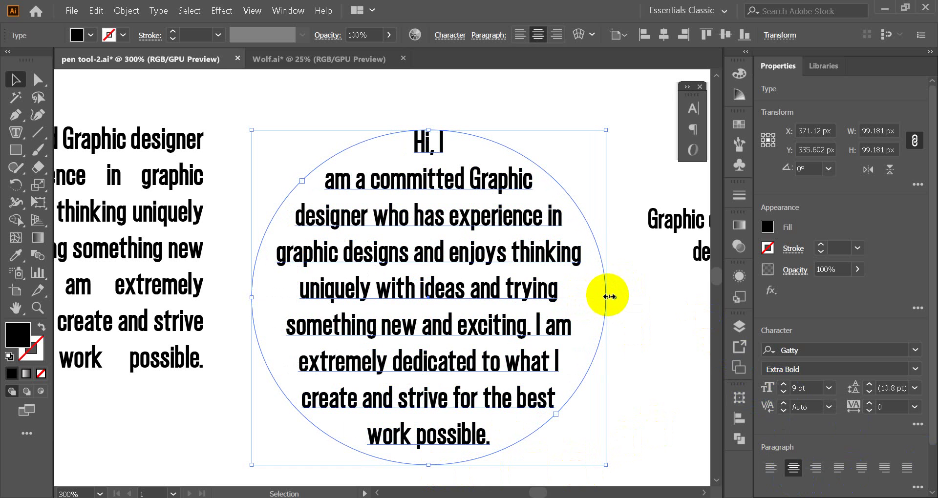
click(819, 467)
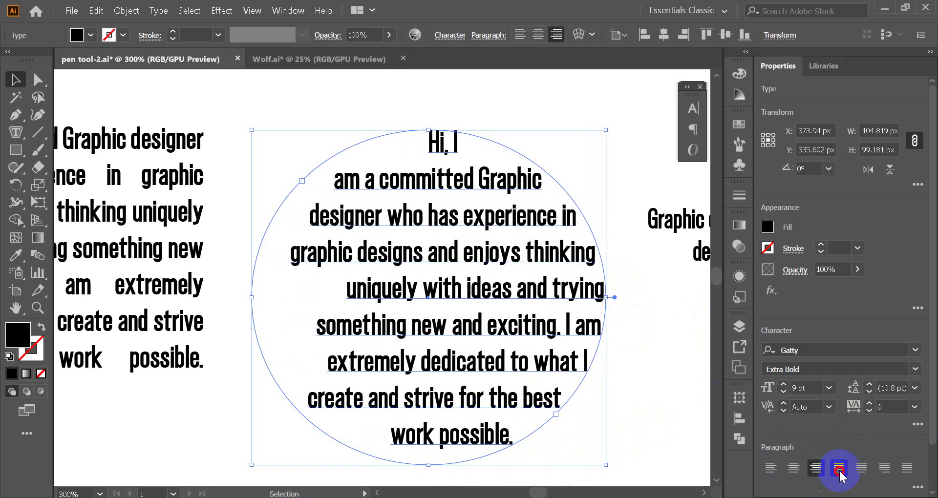
click(839, 468)
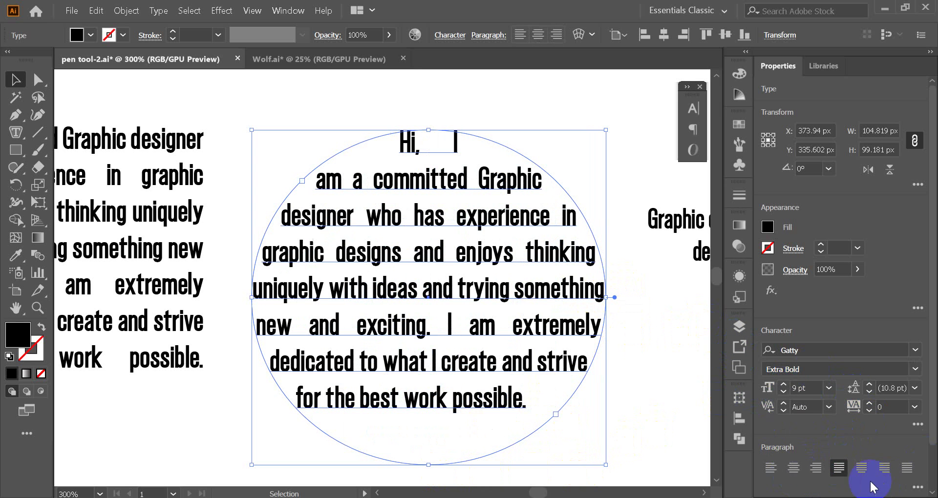
click(861, 473)
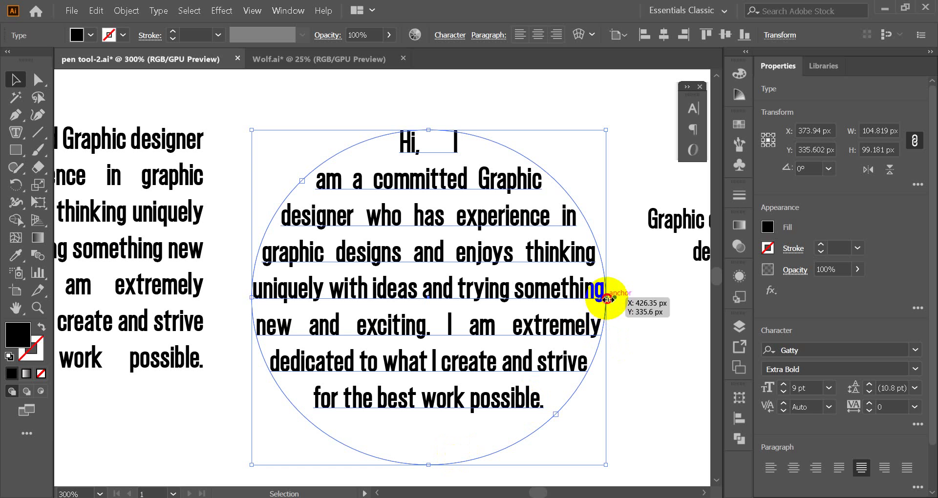
Narrow the circle frame to about 100 px and justify all lines so 'work possible.' spans fully.
drag(607, 299, 591, 299)
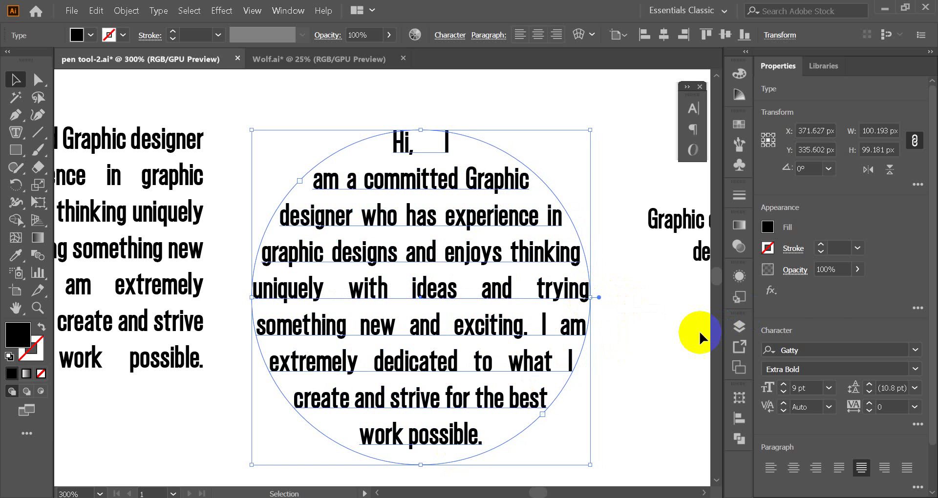
click(674, 330)
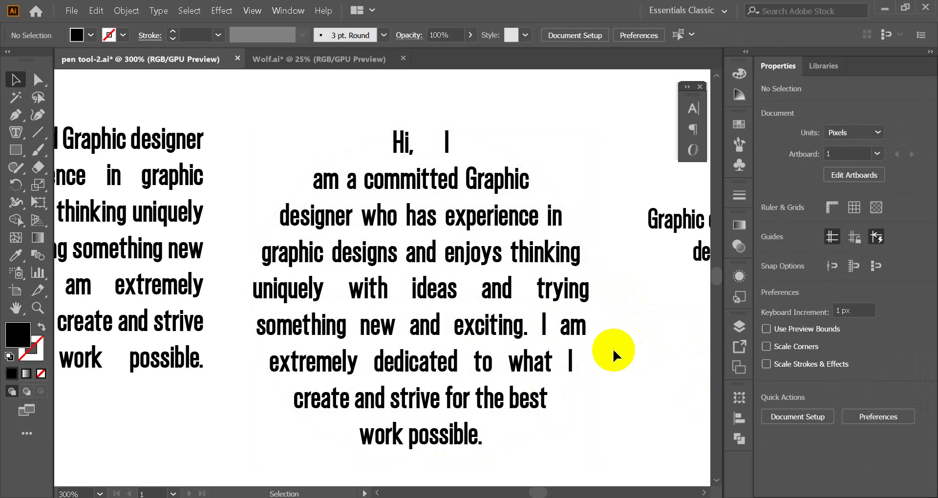
click(570, 335)
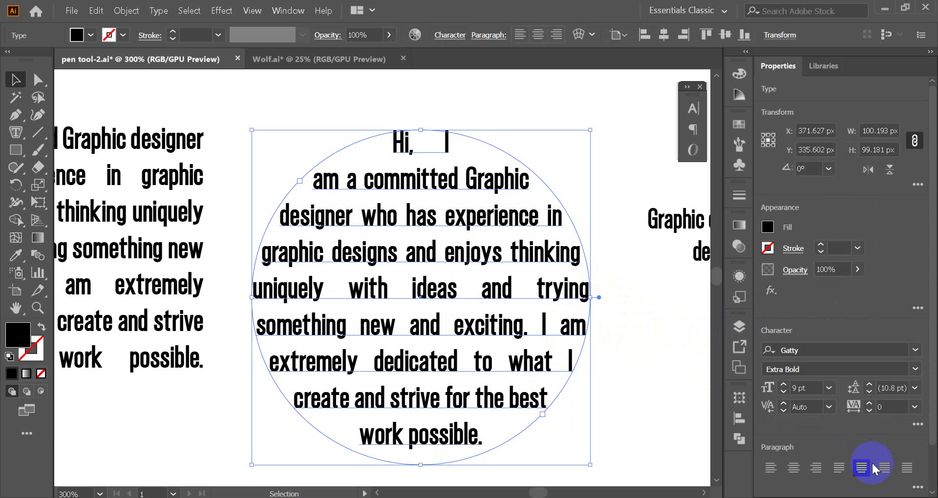
click(882, 468)
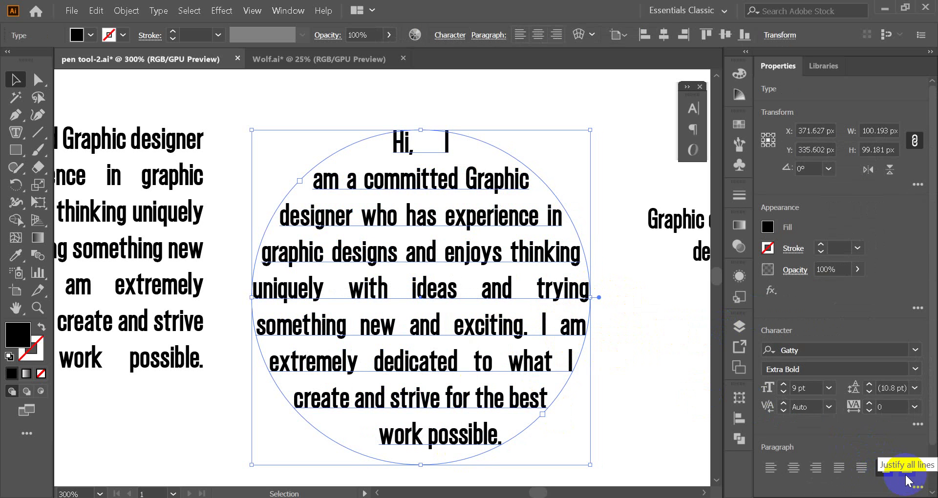
click(906, 469)
click(689, 437)
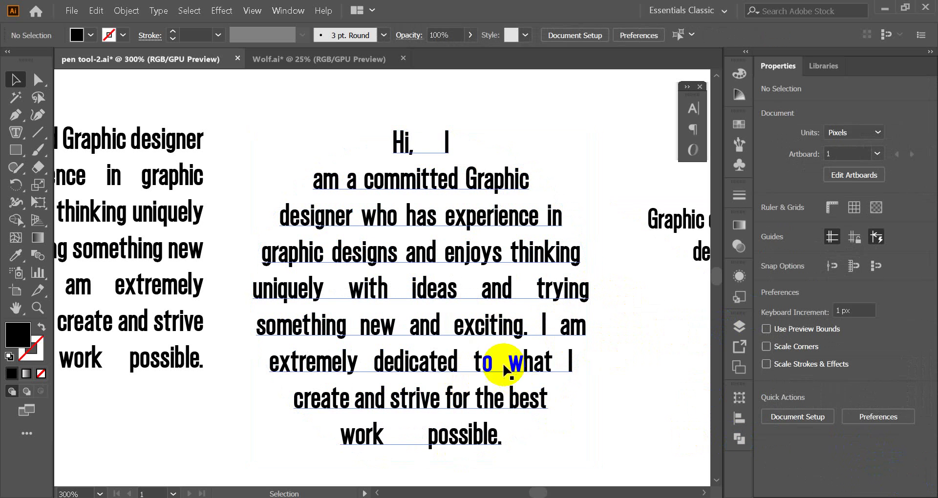
Select the star-shaped area text and widen its frame to the right.
scroll(433, 345, right, 5)
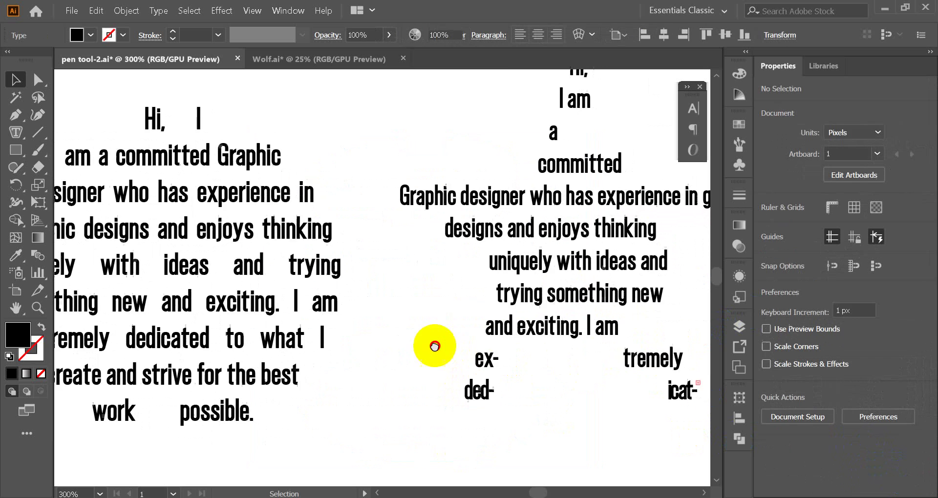
scroll(314, 352, right, 2)
scroll(425, 270, right, 1)
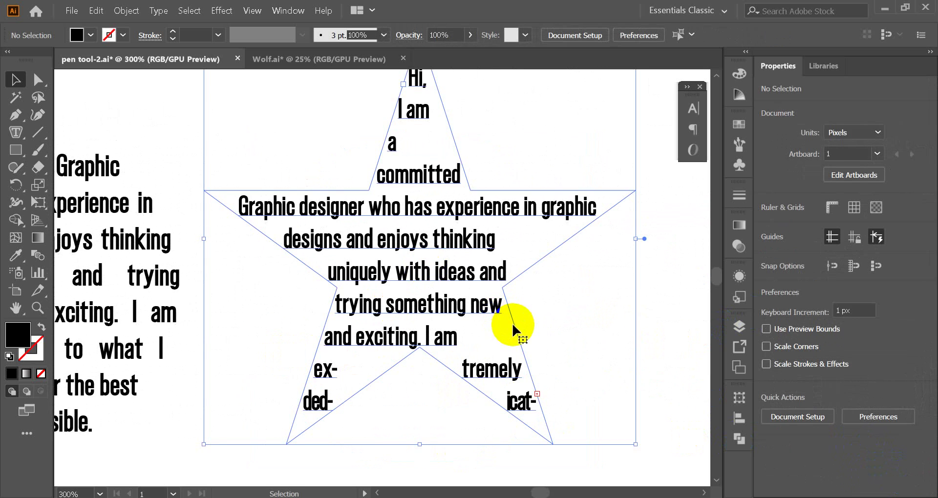
click(512, 324)
scroll(512, 324, up, 1)
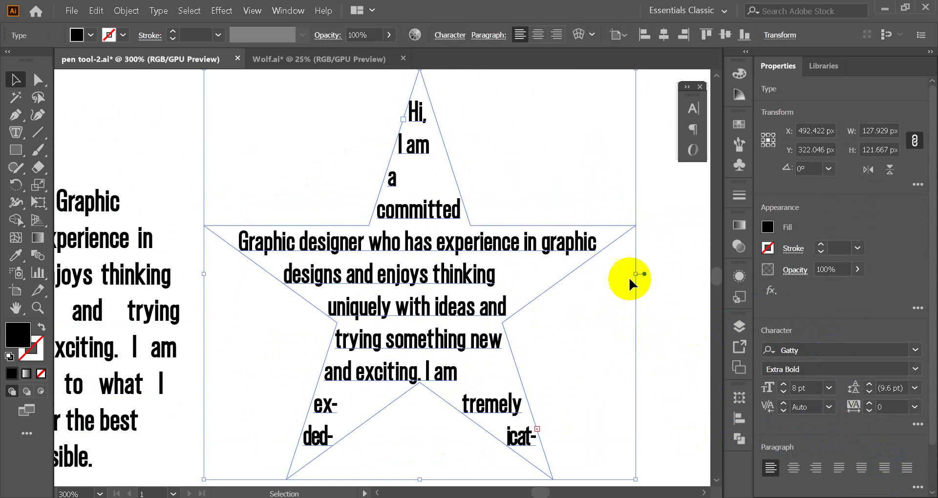
drag(636, 275, 674, 273)
Stretch the star frame down to about 139 × 144 px so text reflows to 'pos- si-'.
scroll(503, 335, down, 2)
scroll(442, 397, down, 1)
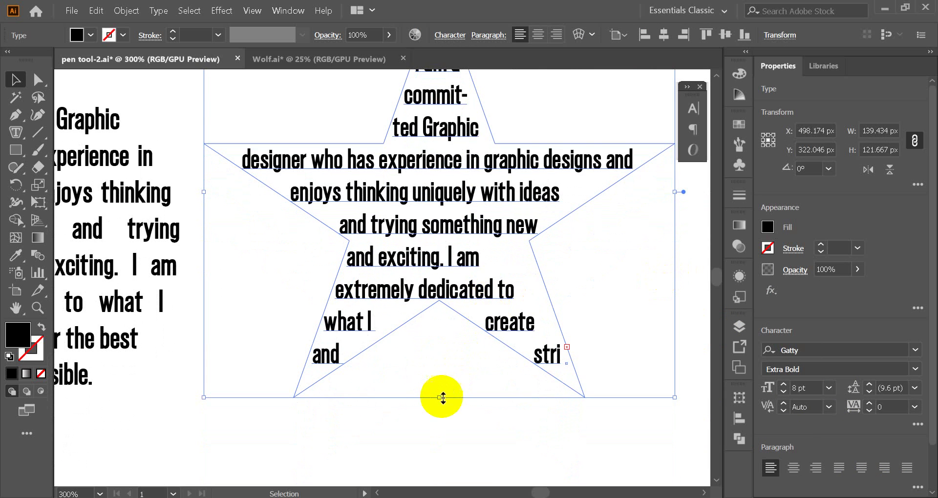
mouse_move(442, 397)
mouse_down()
mouse_move(444, 436)
mouse_move(435, 390)
mouse_move(440, 473)
mouse_up()
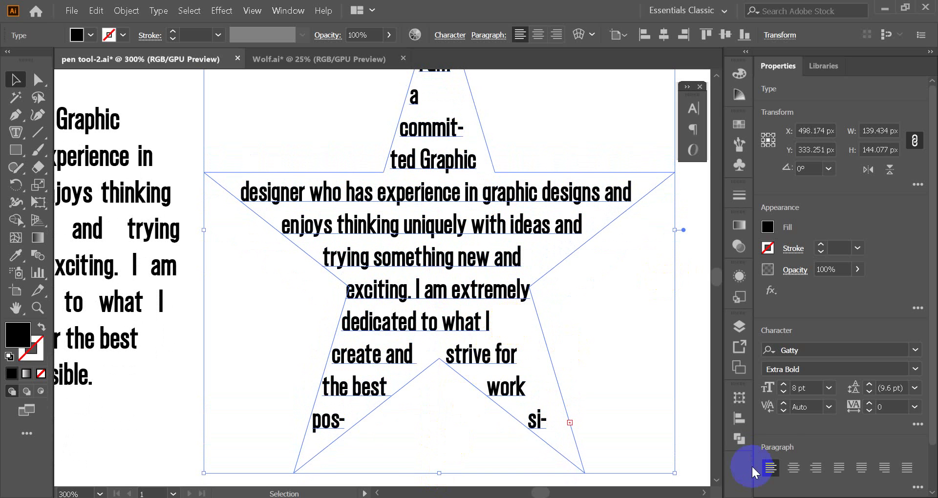
click(751, 497)
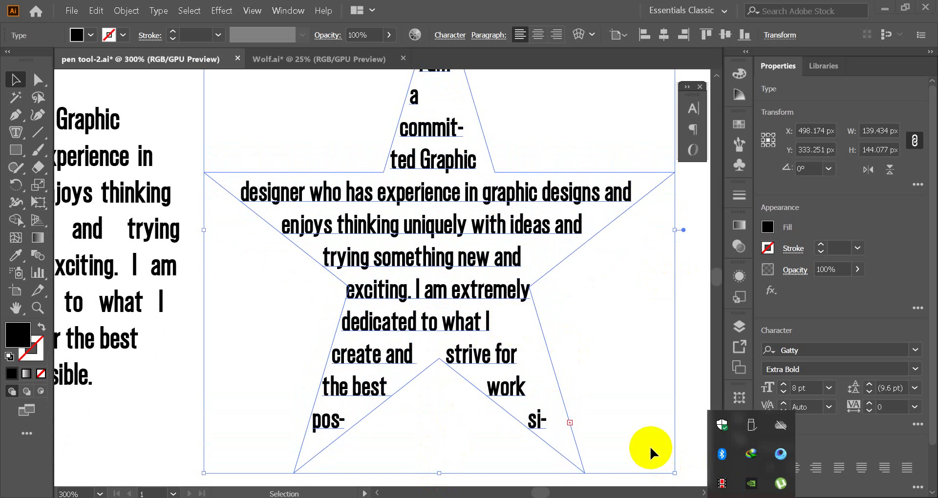
click(652, 333)
click(254, 305)
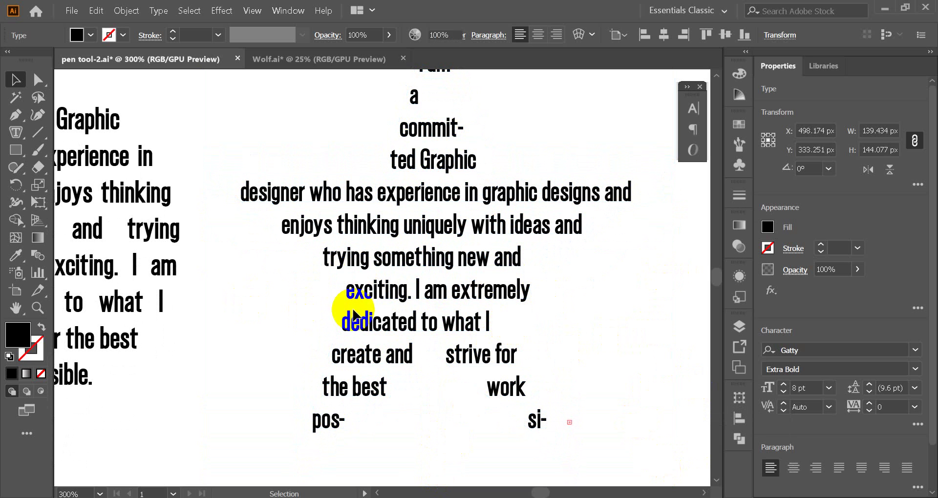
click(511, 316)
Draw a black hexagon about 161 × 140 px below the first paragraph.
key(ctrl+1)
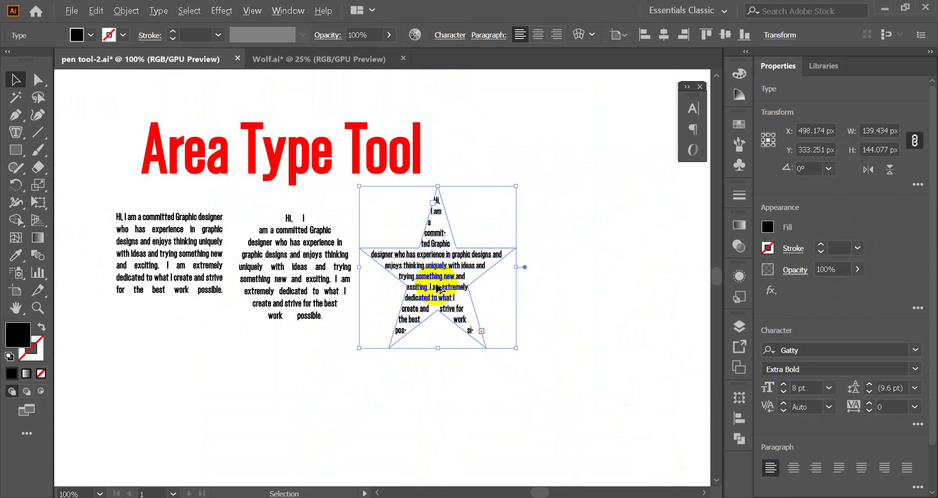
click(426, 362)
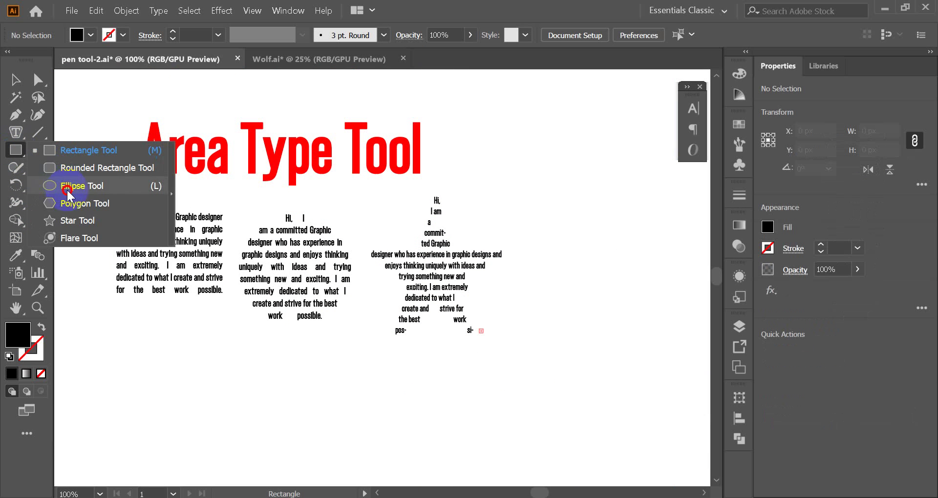
drag(16, 156, 51, 200)
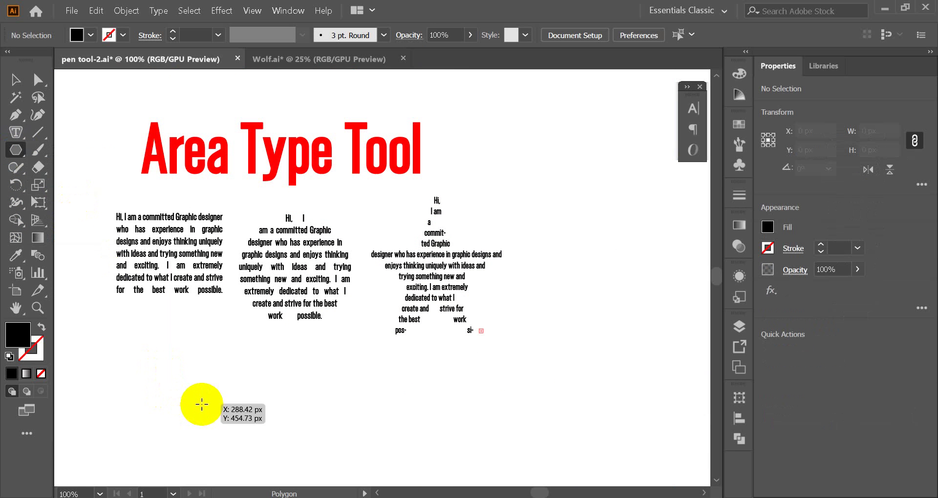
drag(202, 404, 279, 443)
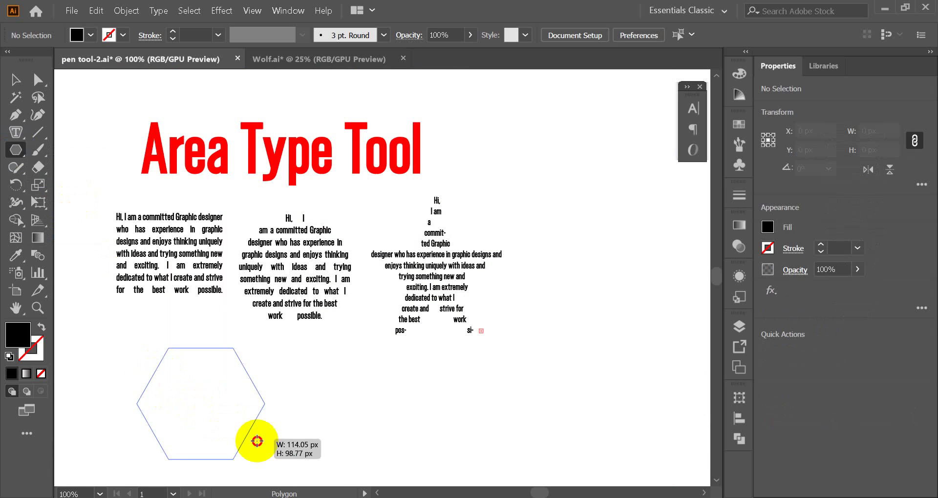
click(27, 136)
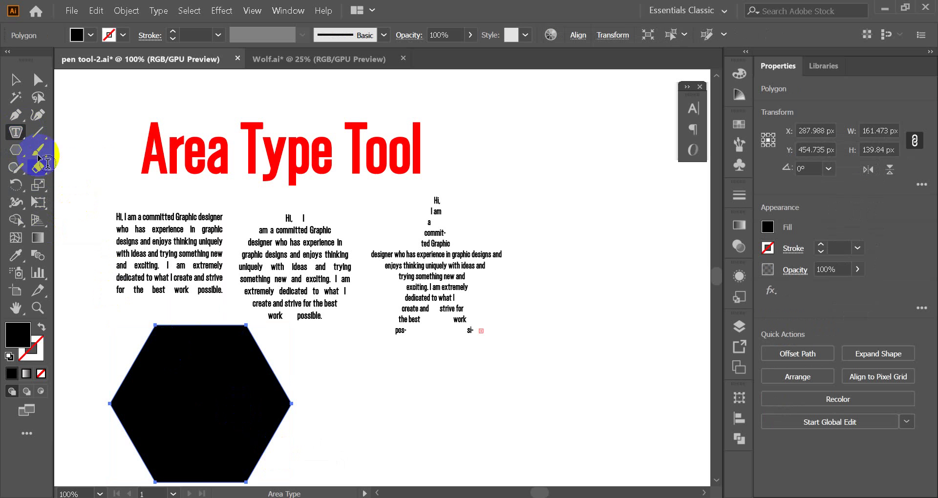
Fill the hexagon with Lorem ipsum text and move it up beside the star paragraph.
click(156, 325)
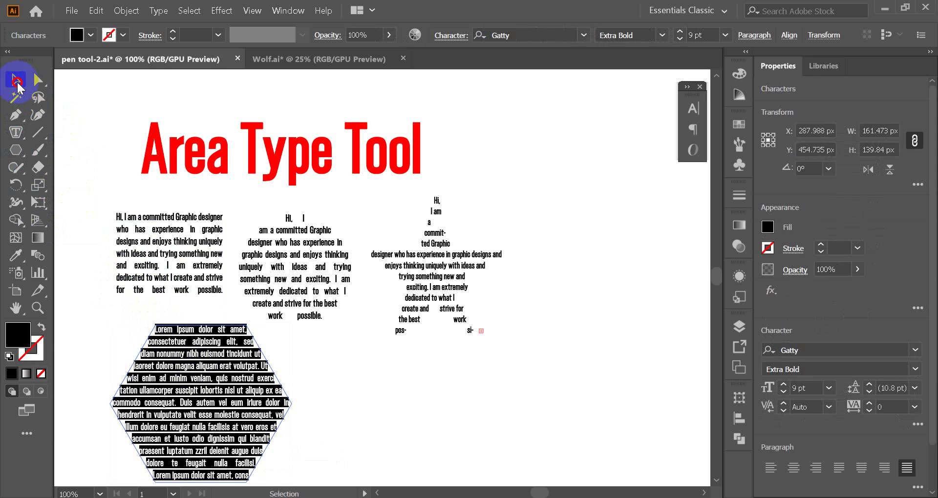
drag(206, 419, 597, 204)
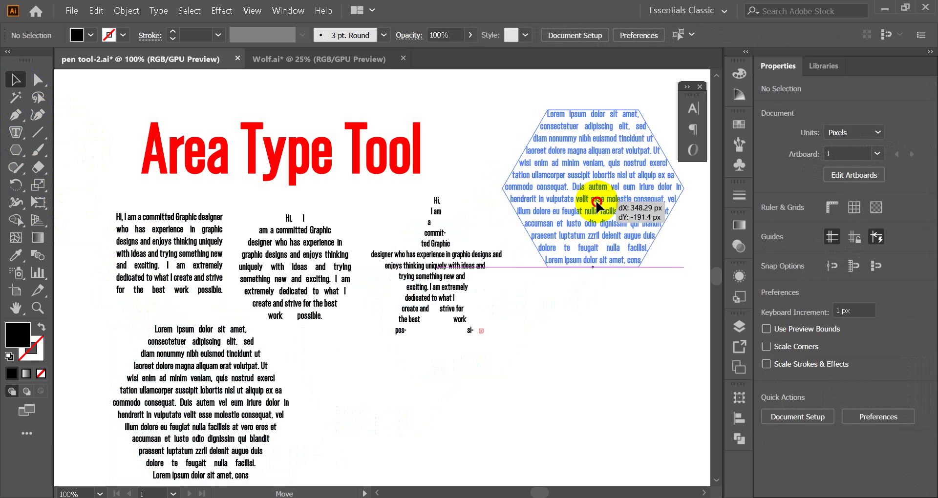
click(580, 329)
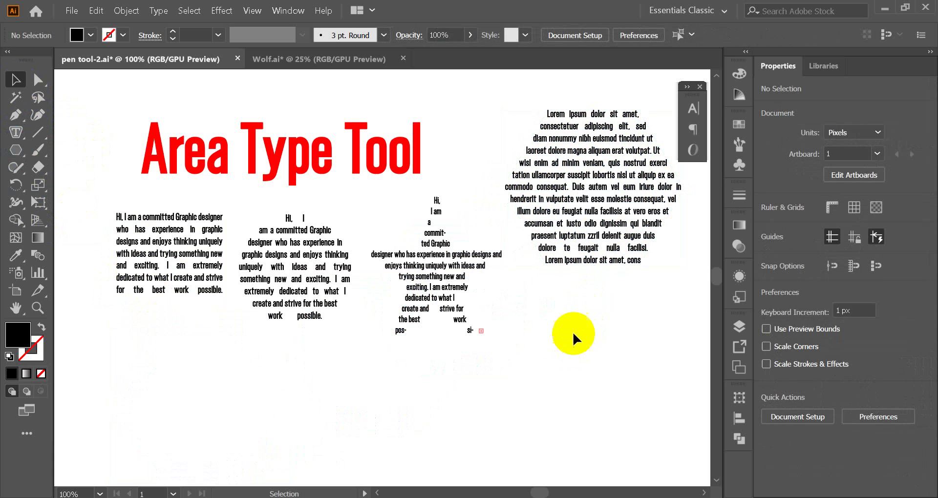
click(617, 257)
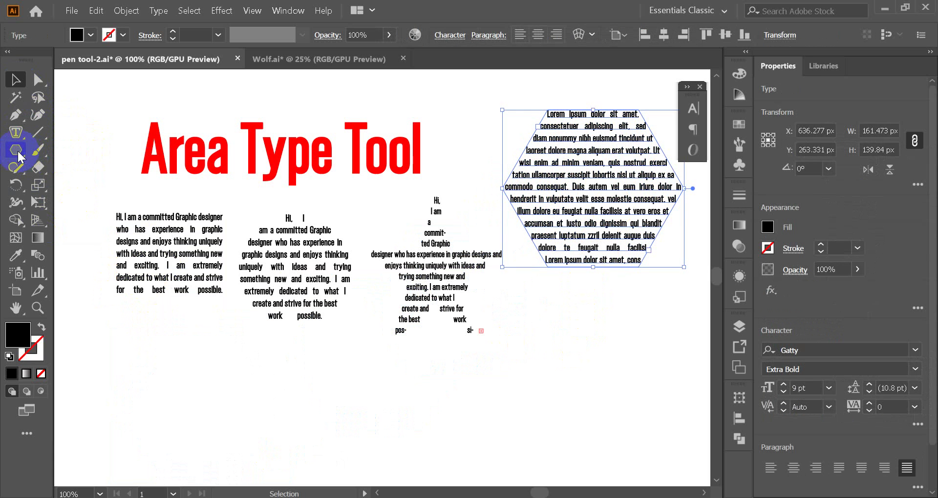
drag(18, 156, 86, 220)
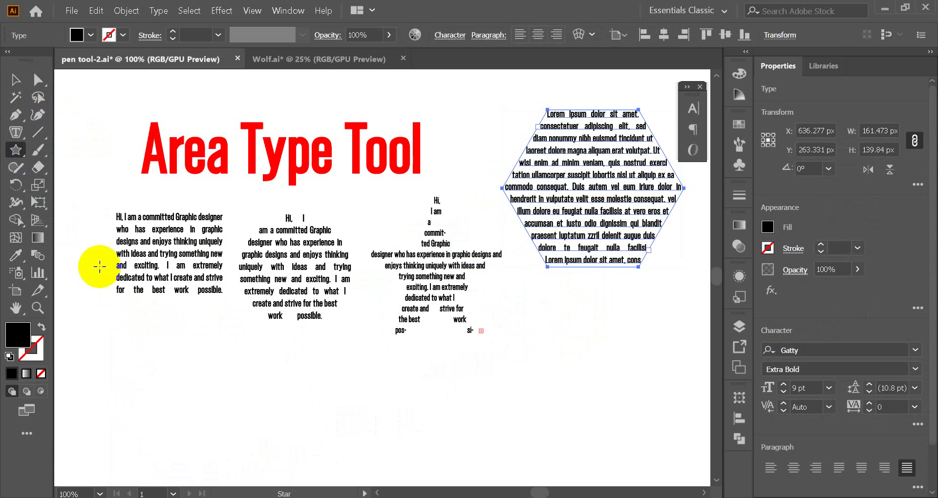
Draw a black star below the left paragraph and center it on the page.
mouse_move(125, 423)
mouse_down()
mouse_move(163, 458)
mouse_move(281, 459)
mouse_up()
click(11, 78)
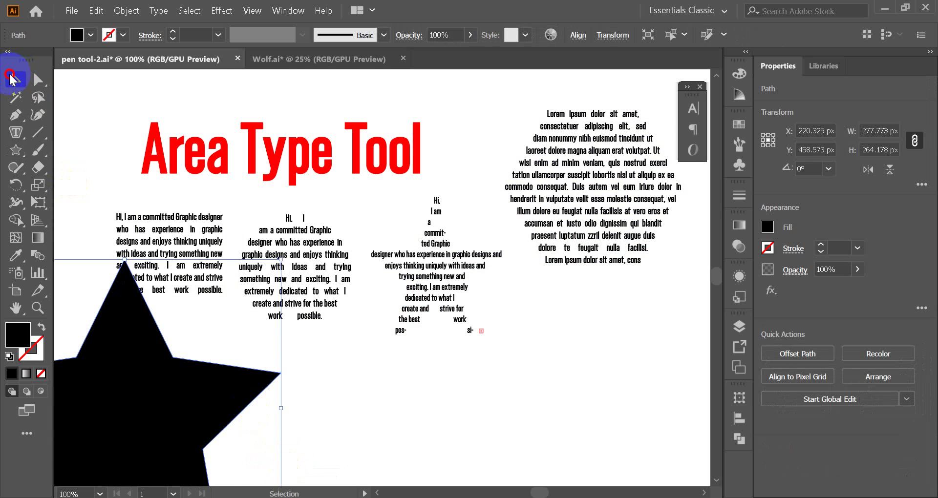
scroll(252, 237, down, 5)
mouse_move(135, 279)
mouse_down()
mouse_move(394, 357)
mouse_move(404, 324)
mouse_up()
scroll(404, 324, down, 2)
drag(398, 279, 405, 329)
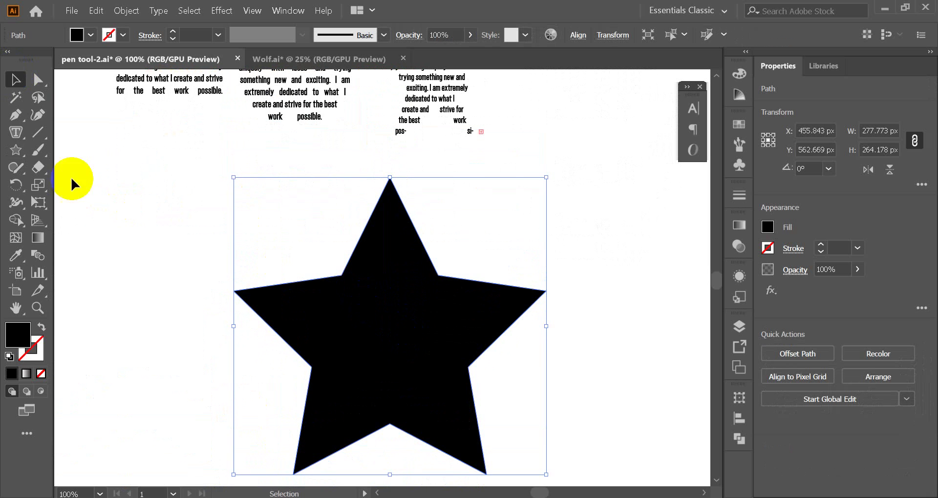
Fill the star with Lorem ipsum placeholder area text.
click(15, 131)
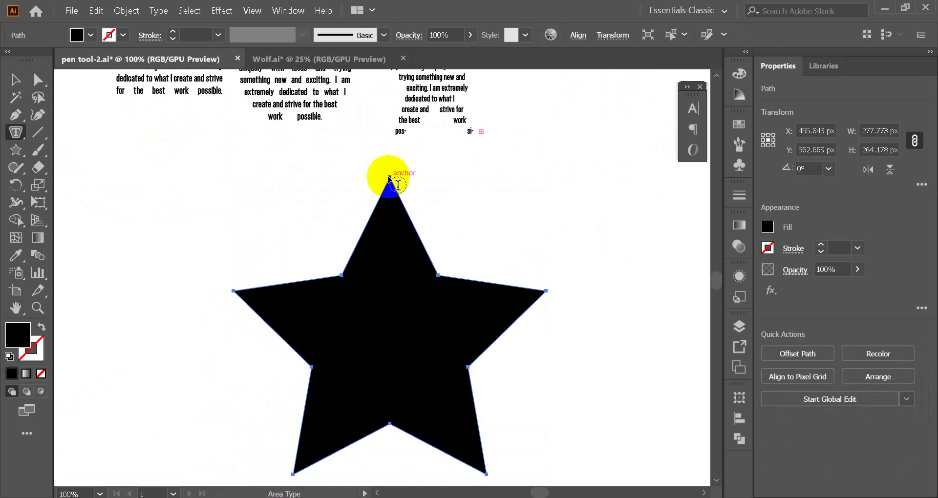
click(390, 180)
click(15, 79)
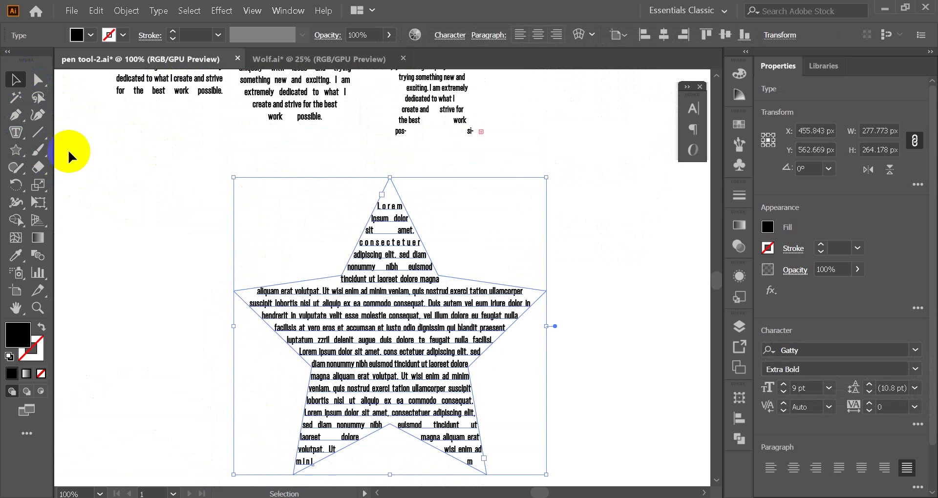
click(419, 262)
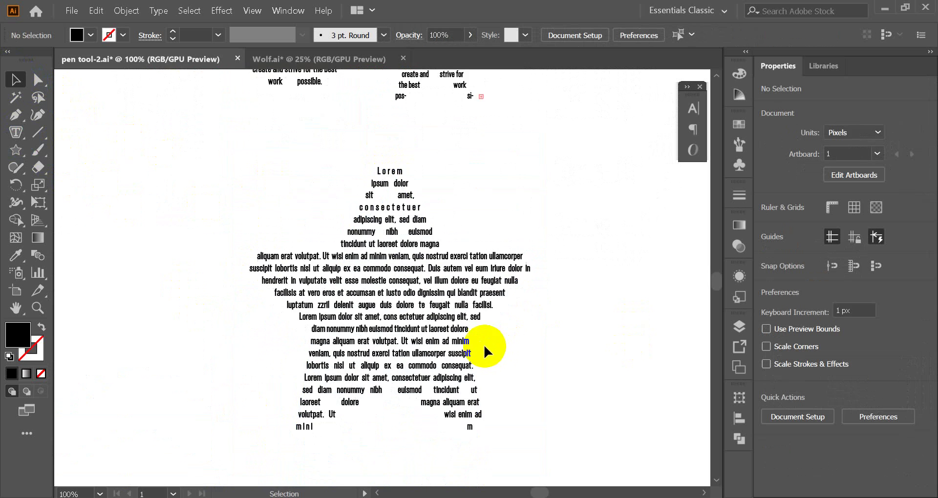
Delete the four area-text shapes and the hexagon text, leaving the 'Area Type Tool' heading.
key(ctrl+minus)
key(ctrl+minus)
key(ctrl+minus)
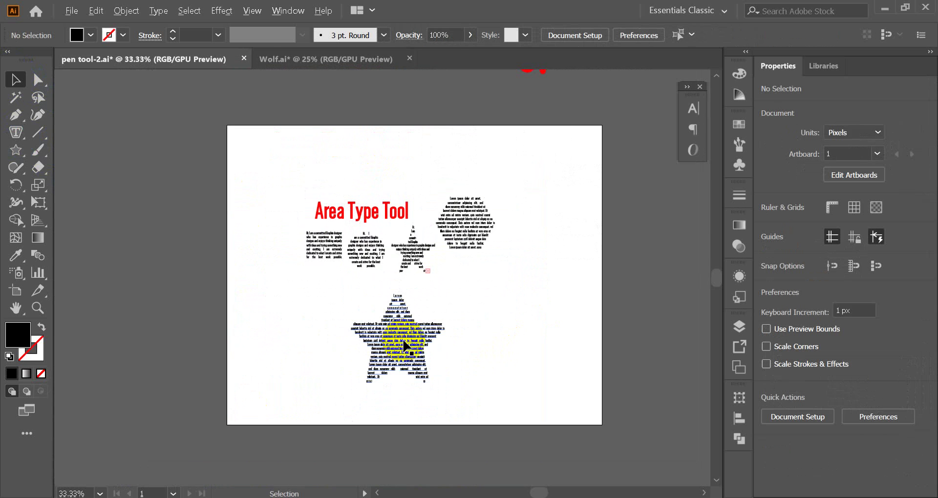
click(421, 345)
alt+scroll(468, 337, up, 2)
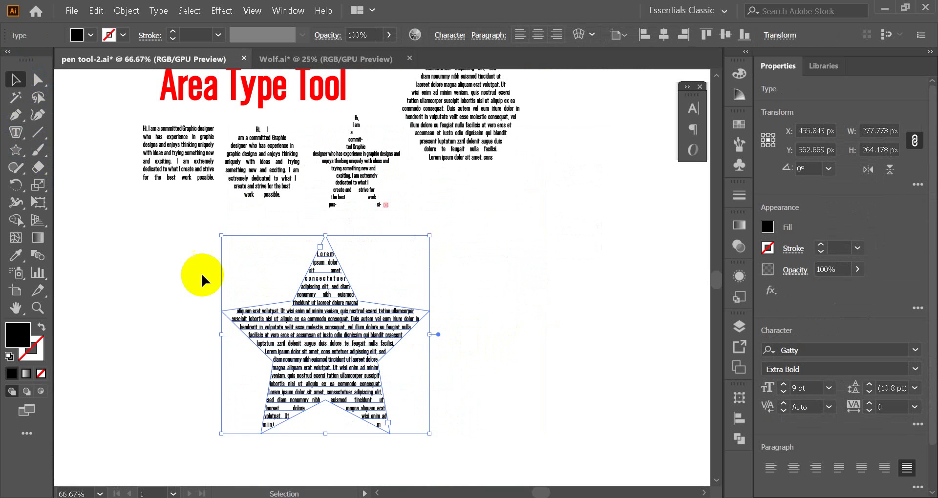
mouse_move(110, 142)
mouse_down()
mouse_move(309, 237)
mouse_move(412, 360)
mouse_up()
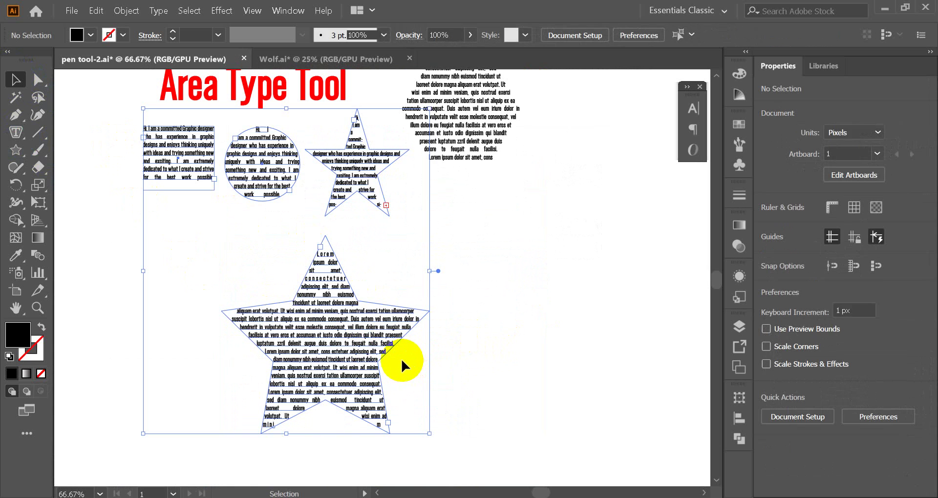
key(Delete)
click(456, 143)
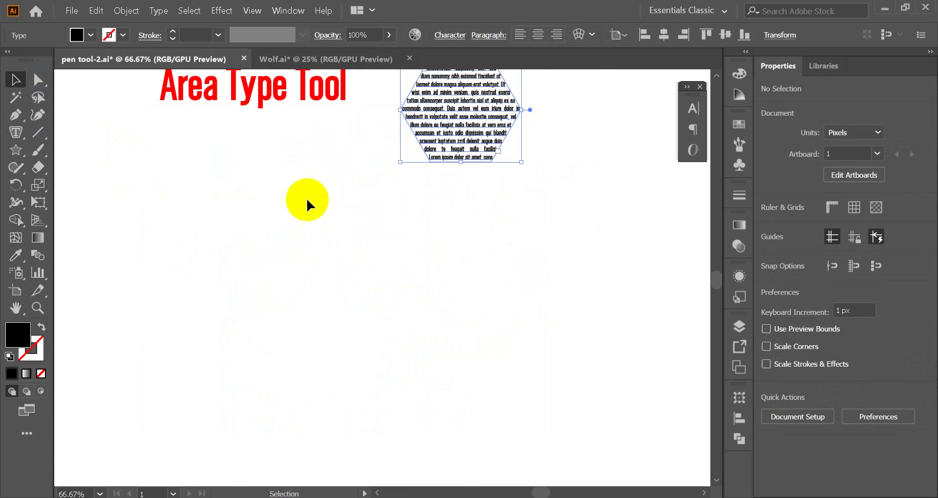
key(Delete)
click(18, 132)
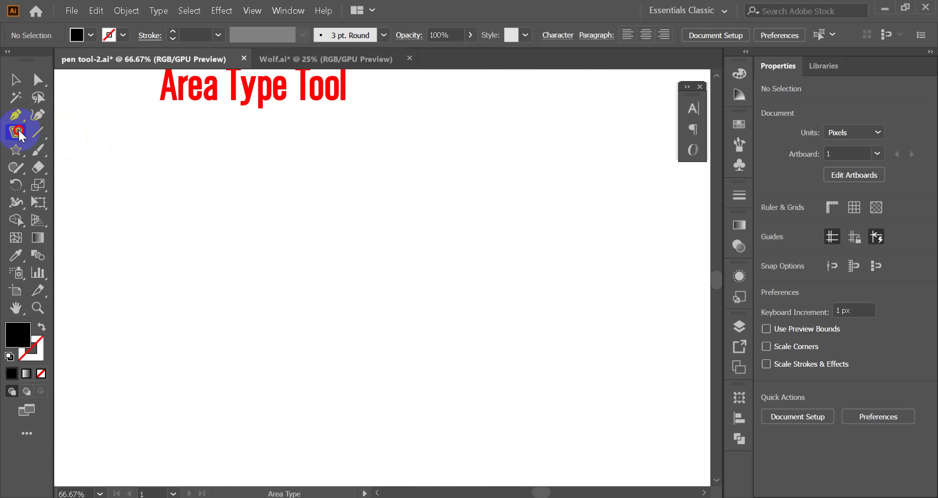
Start a heart path with the Pen tool, placing a top anchor with an upward curve handle.
click(16, 114)
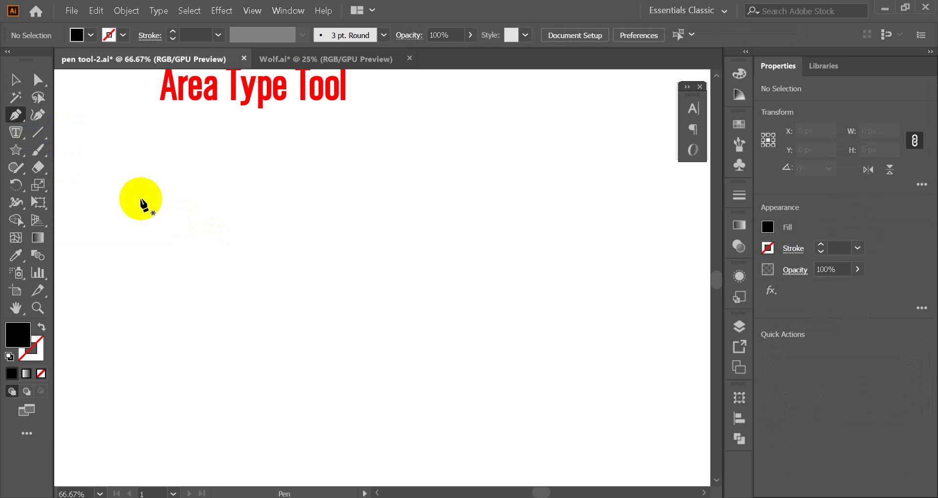
click(139, 189)
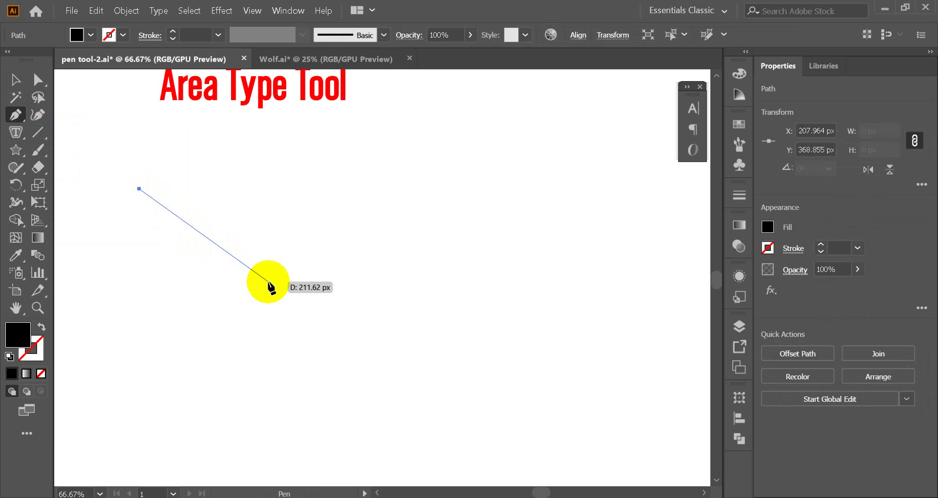
click(15, 79)
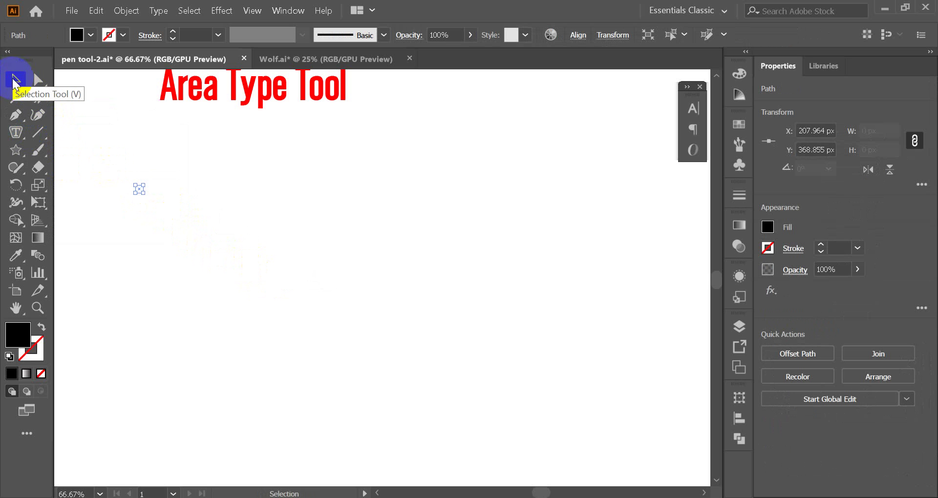
key(ctrl+shift+a)
click(16, 116)
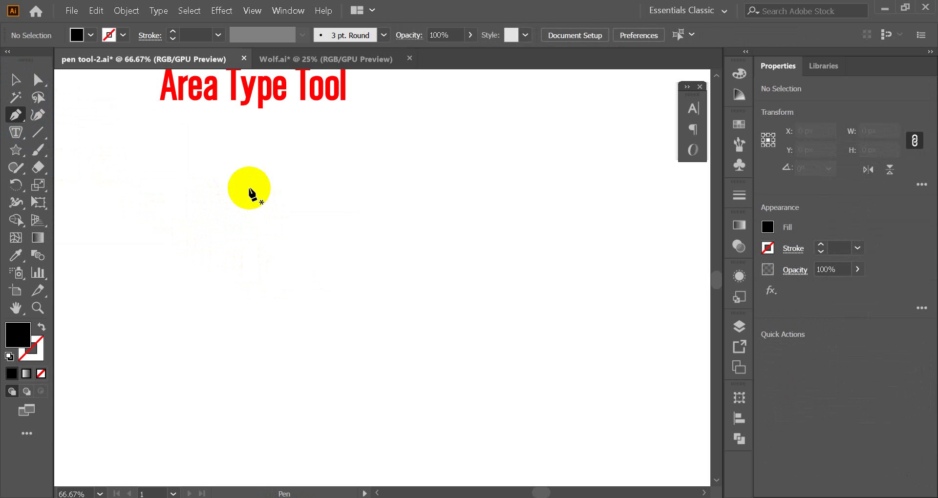
drag(246, 185, 452, 291)
key(ctrl+z)
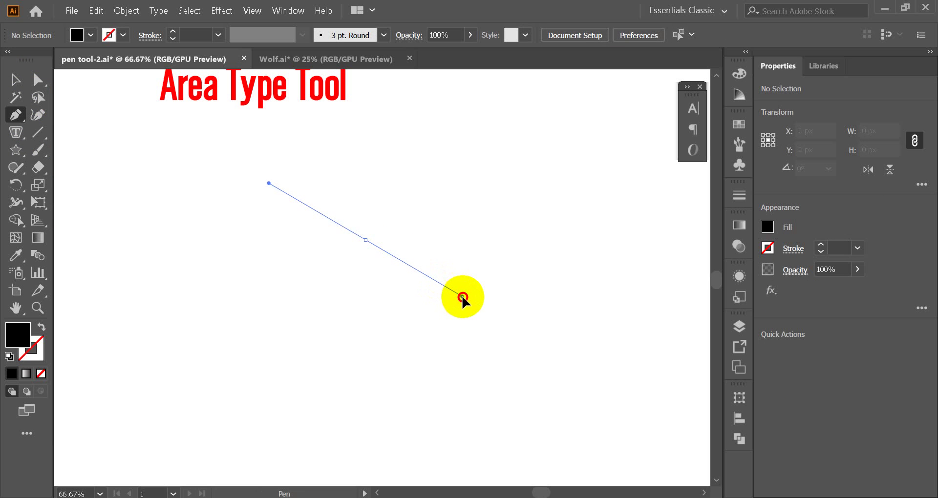
drag(469, 301, 484, 189)
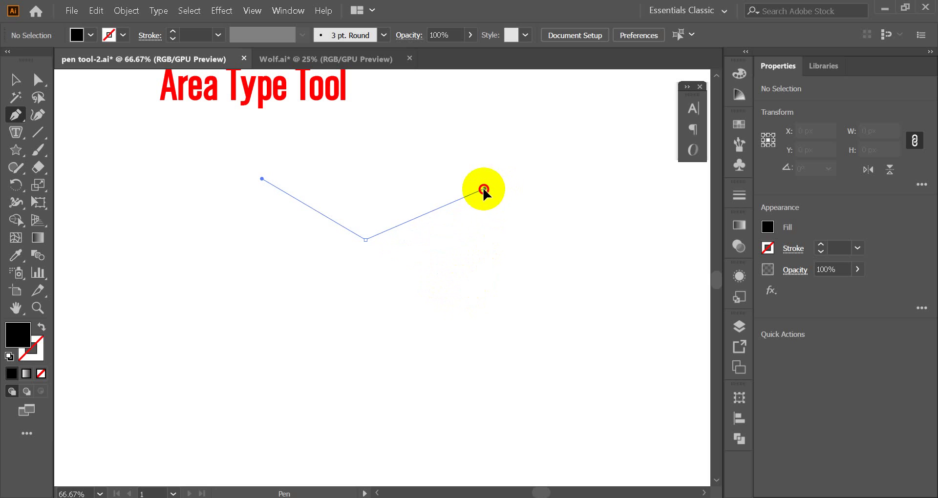
Place the heart's curved bottom anchor and close the path into a black heart about 257 × 223 px.
scroll(386, 337, down, 2)
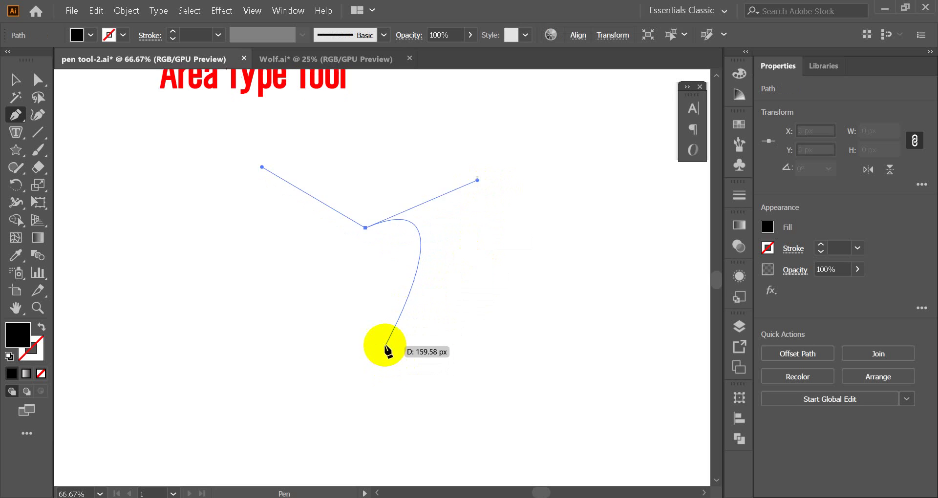
drag(371, 350, 257, 401)
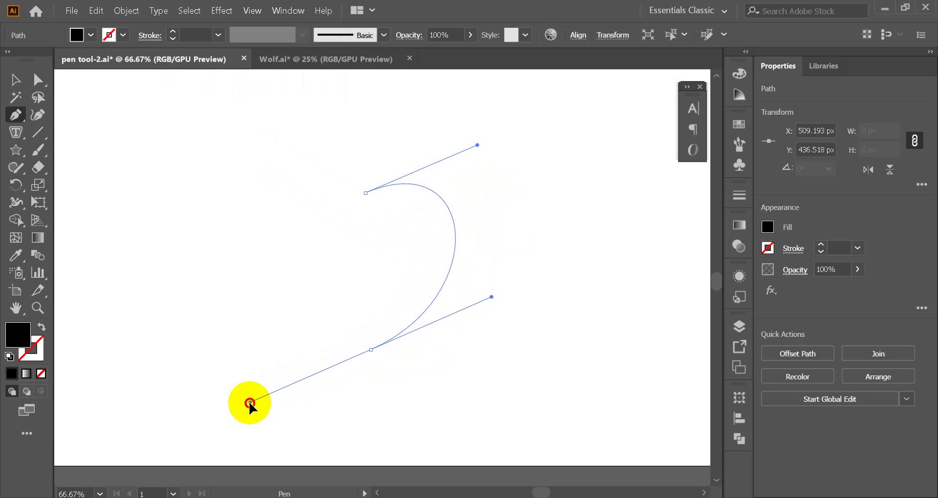
key(ctrl+z)
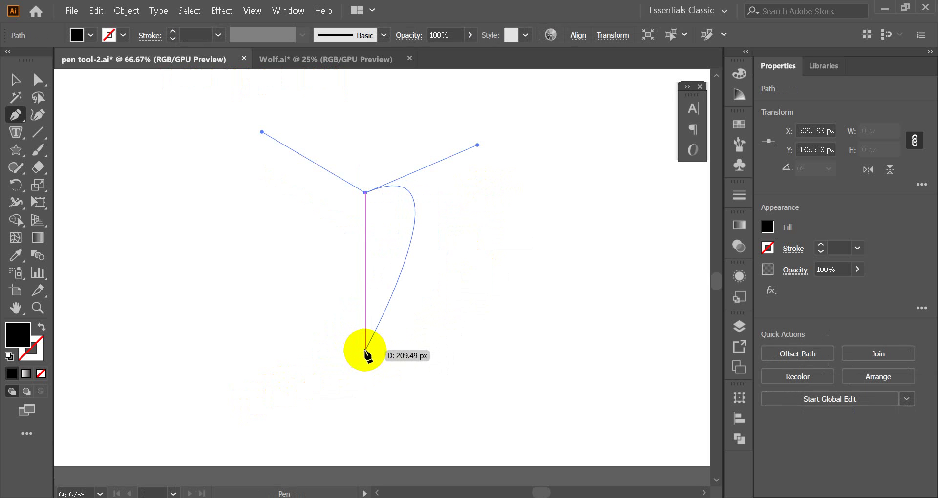
drag(365, 350, 232, 415)
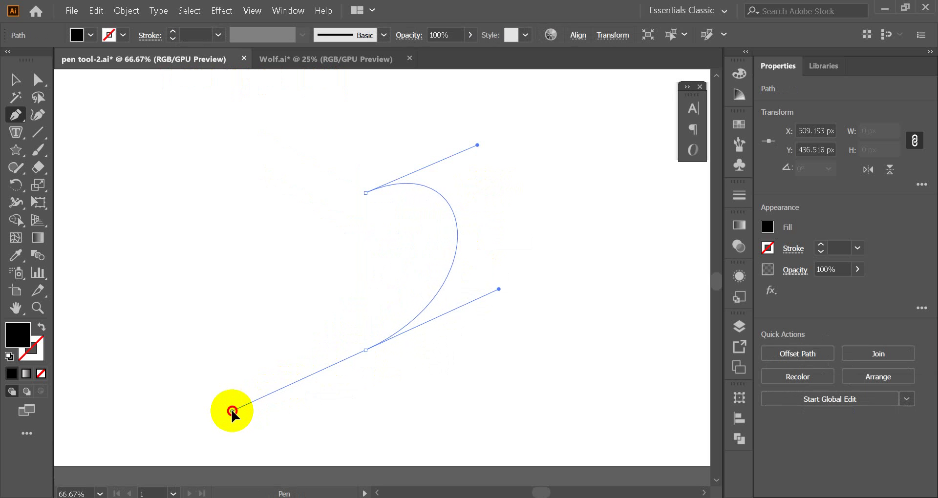
drag(232, 411, 229, 407)
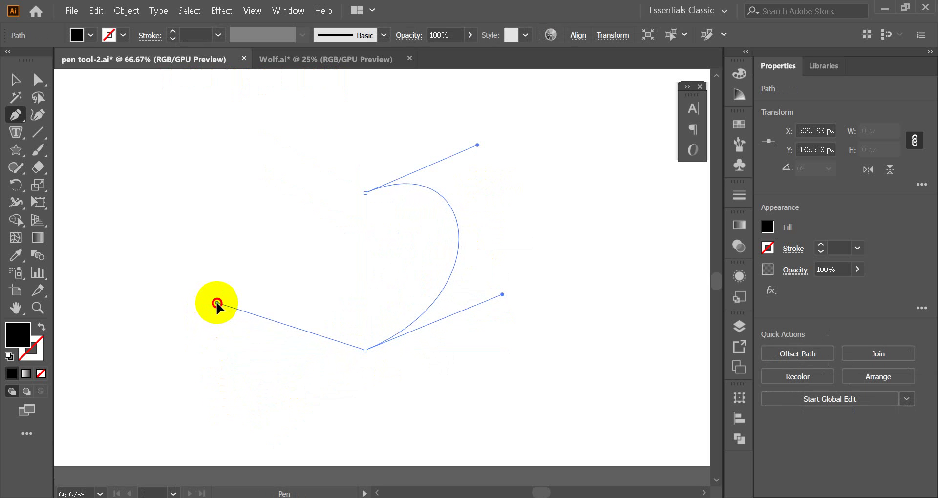
drag(366, 193, 483, 237)
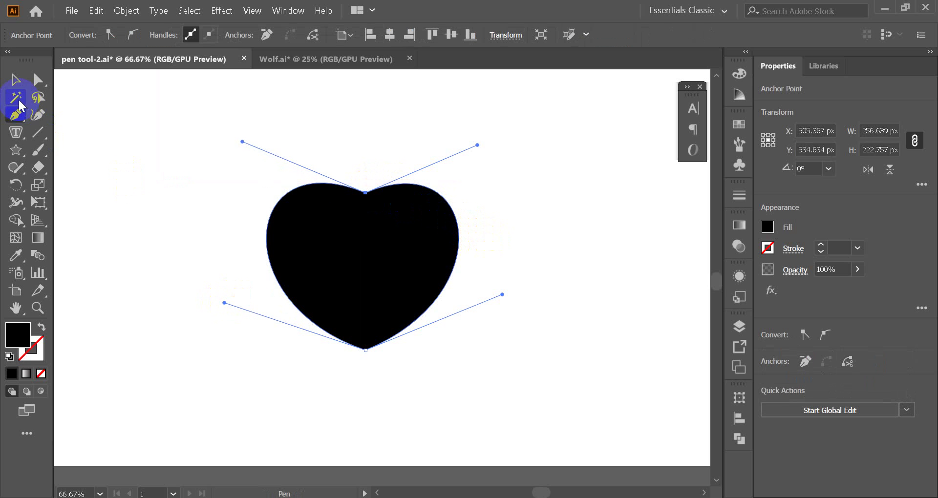
Nudge the heart right and down and fill it with Lorem ipsum area text.
click(15, 80)
drag(383, 270, 406, 282)
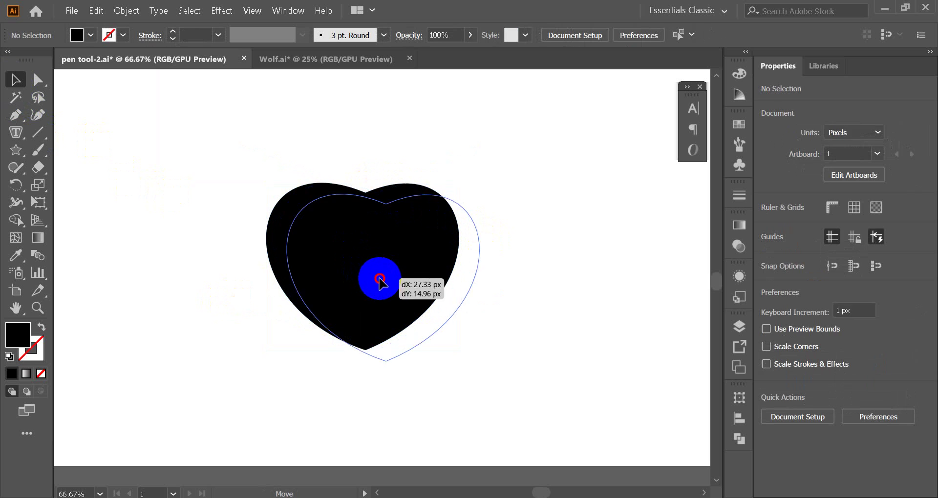
click(16, 141)
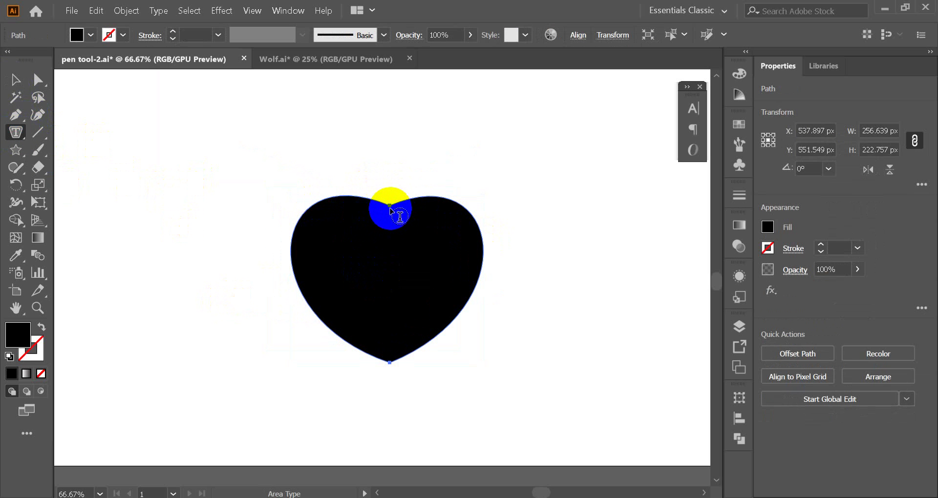
click(392, 209)
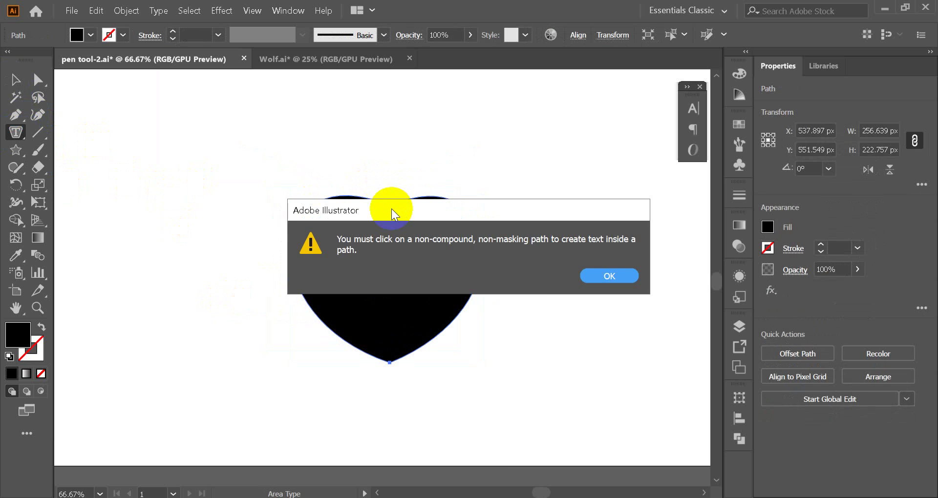
click(606, 273)
scroll(396, 220, up, 2)
click(387, 188)
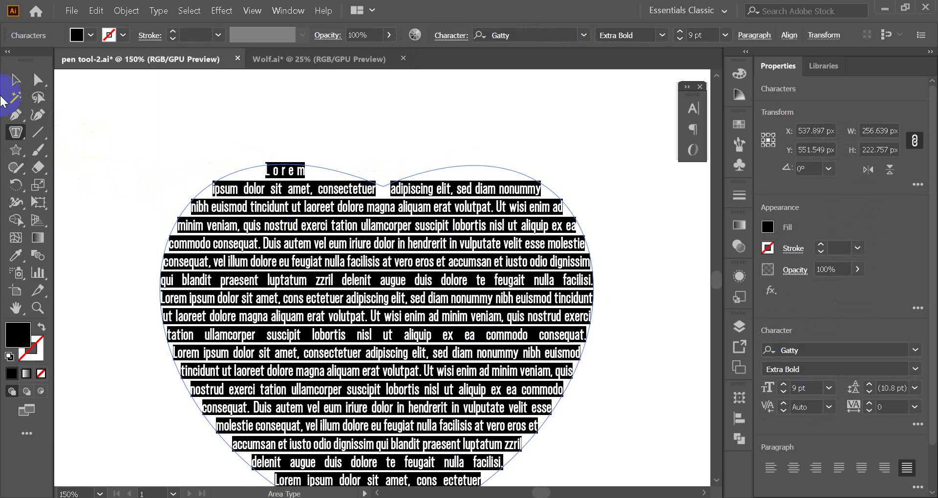
Delete the heart-shaped area text, leaving the artboard blank.
click(15, 80)
click(179, 122)
scroll(226, 160, down, 3)
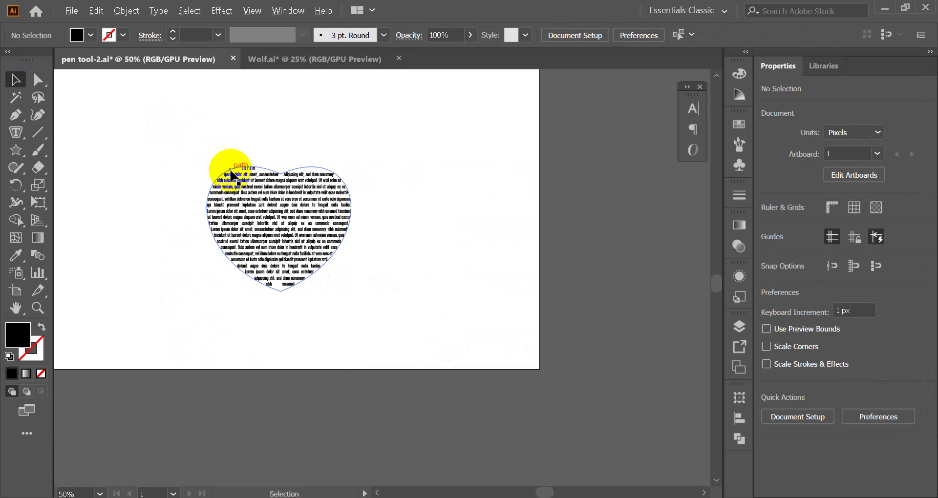
click(264, 273)
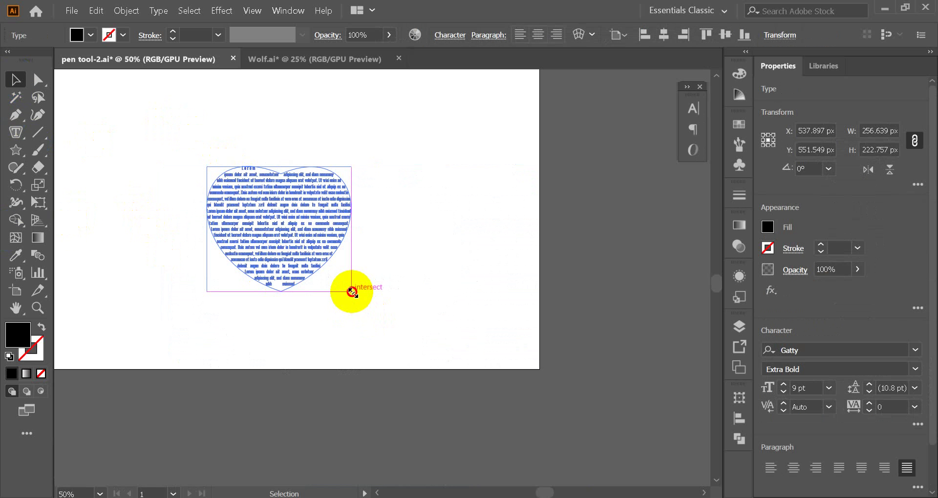
mouse_move(352, 292)
mouse_down()
mouse_move(408, 386)
mouse_move(456, 304)
mouse_up()
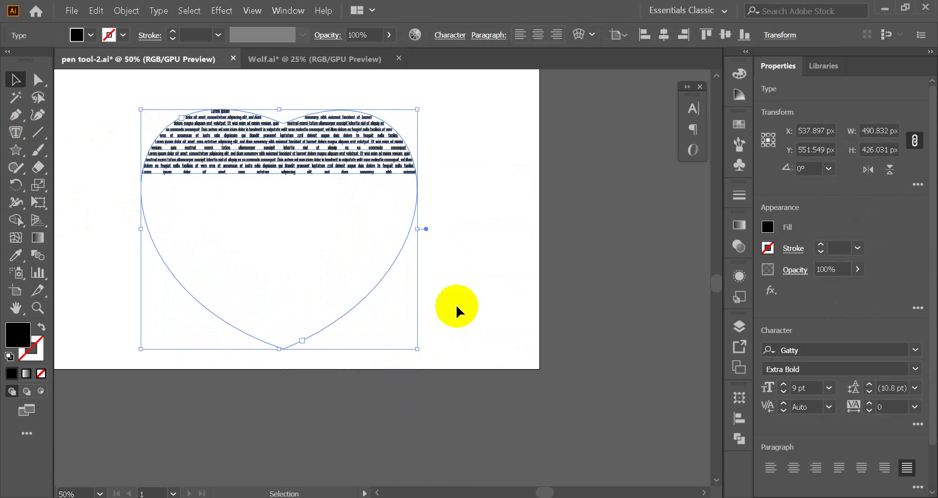
key(ctrl+z)
click(457, 301)
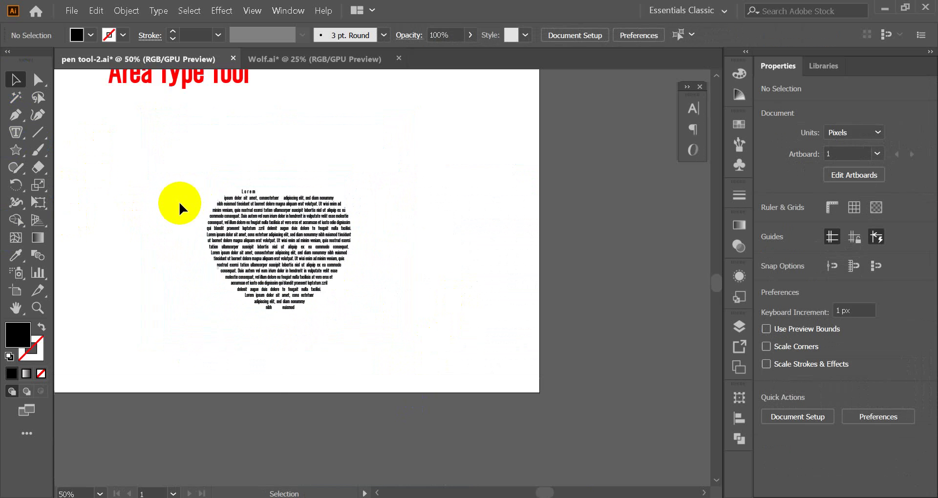
scroll(183, 204, up, 5)
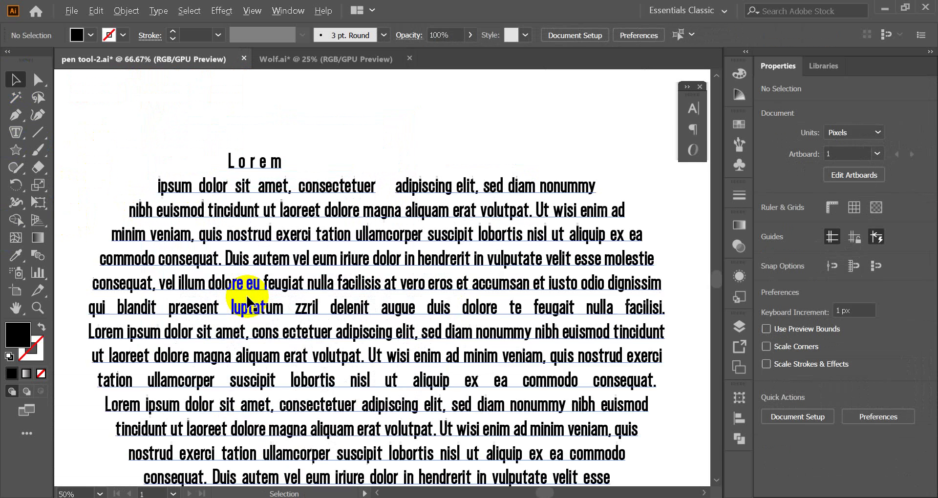
scroll(247, 293, up, 5)
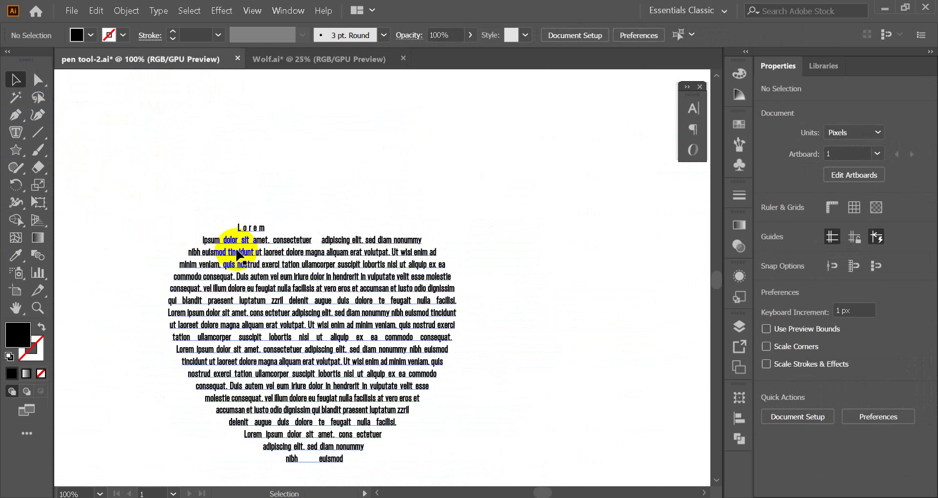
click(286, 341)
key(Delete)
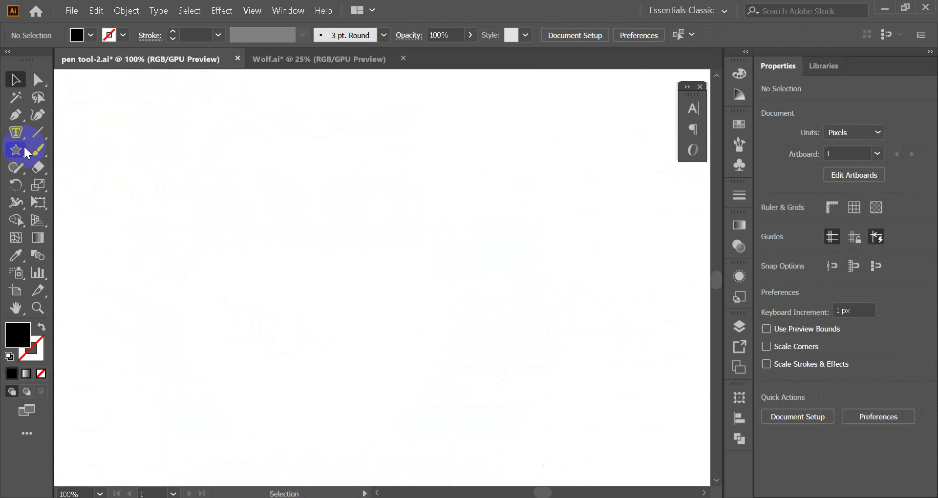
Place vertical Lorem ipsum placeholder text with the Vertical Type Tool and move it right and down.
click(16, 139)
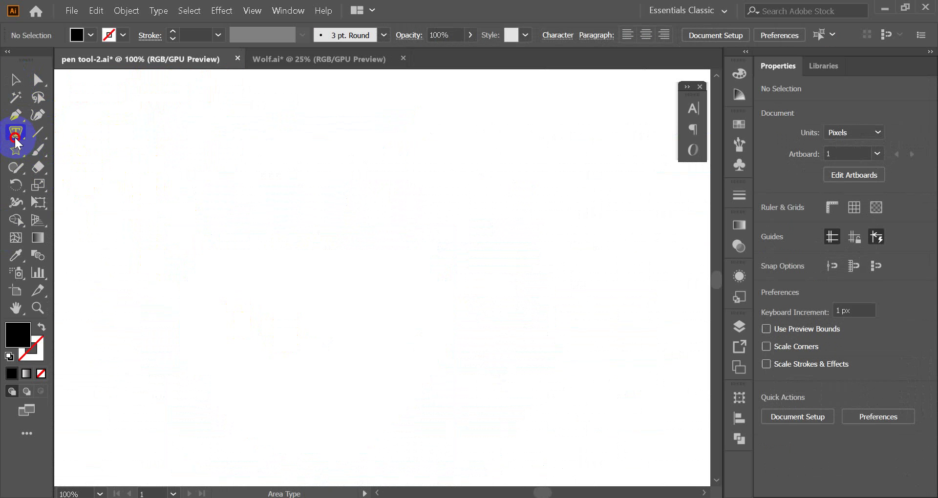
drag(16, 143, 98, 186)
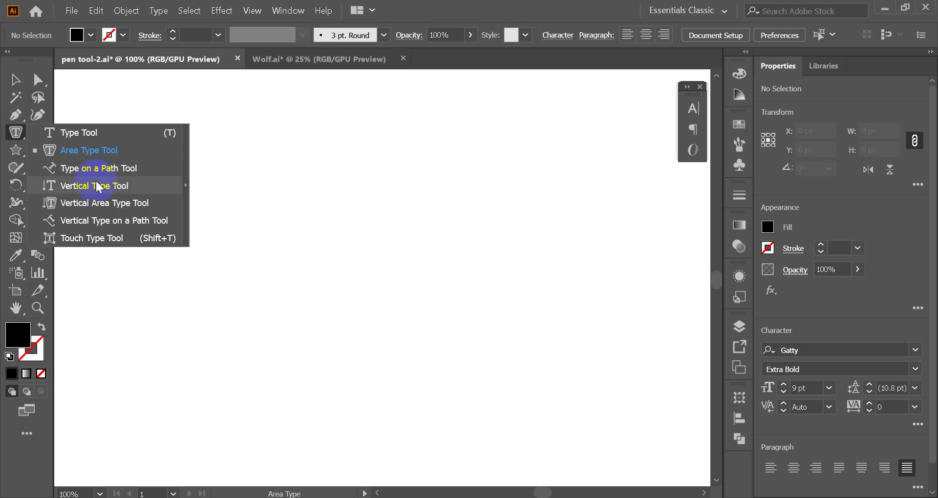
drag(95, 189, 92, 189)
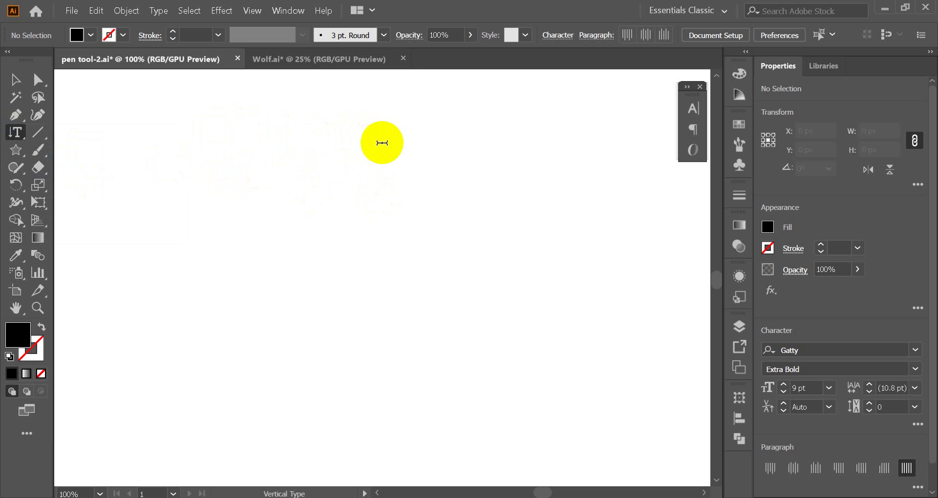
click(381, 143)
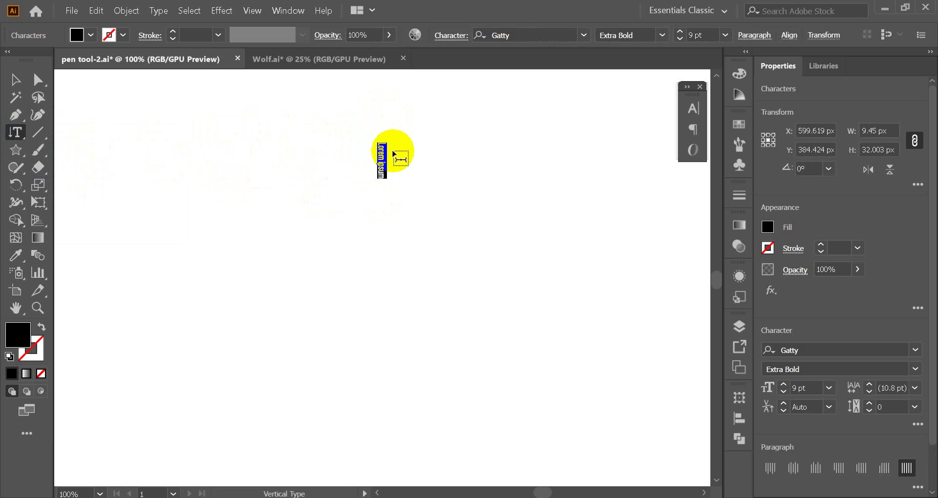
scroll(398, 146, up, 1)
scroll(399, 141, up, 3)
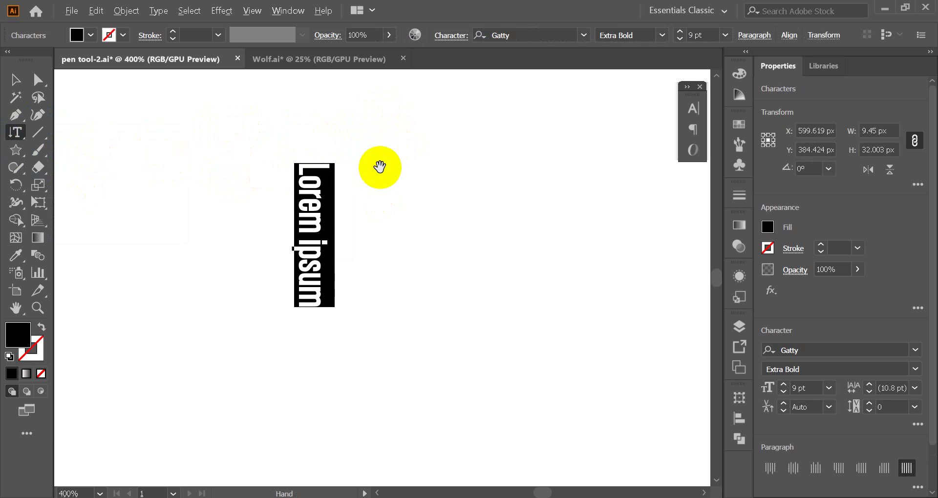
scroll(379, 167, up, 1)
click(15, 79)
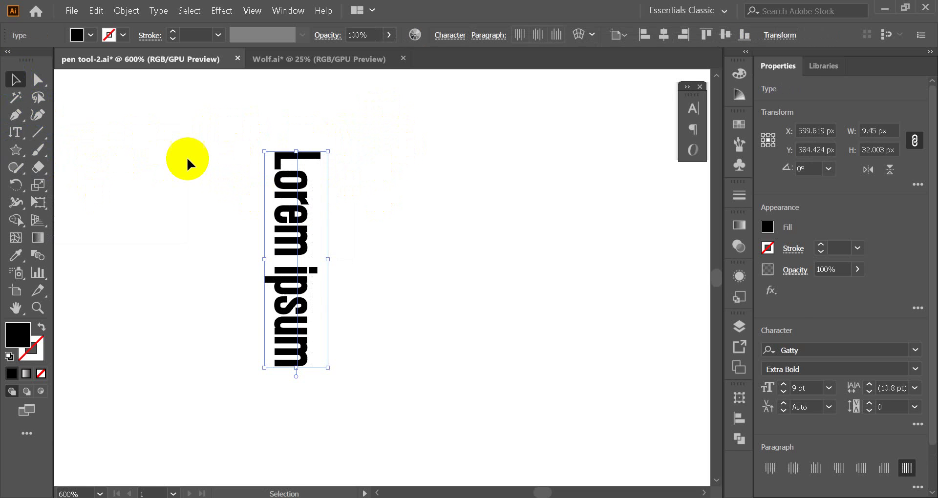
drag(300, 330, 386, 364)
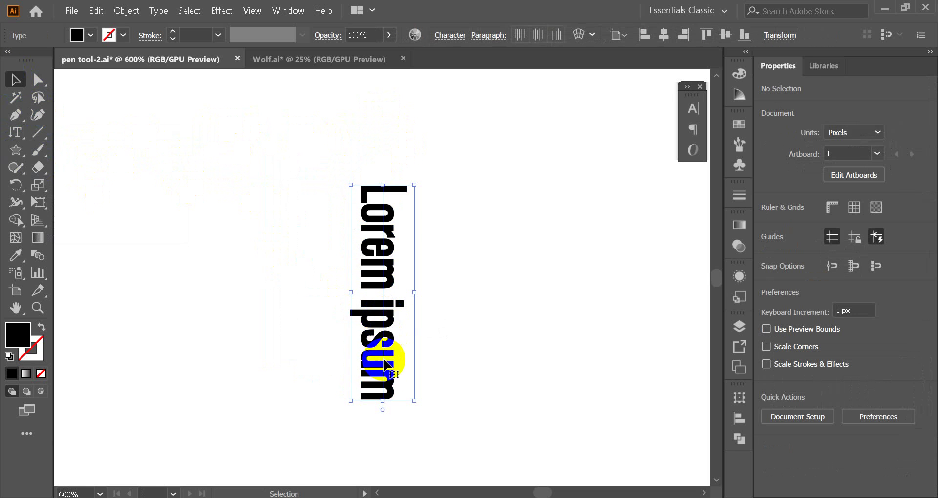
Replace the placeholder with 'HELLO HOW ARE YOU', removing the stray M.
double_click(377, 386)
drag(377, 398, 368, 173)
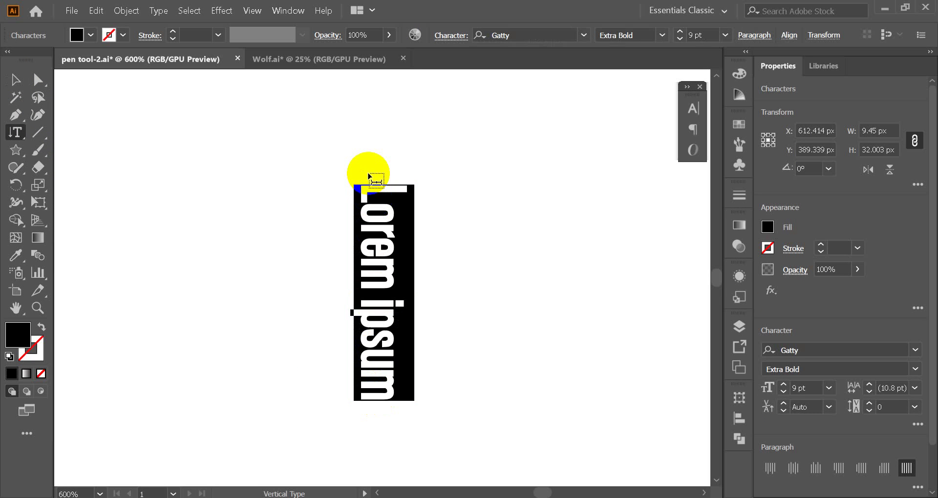
text(HELL)
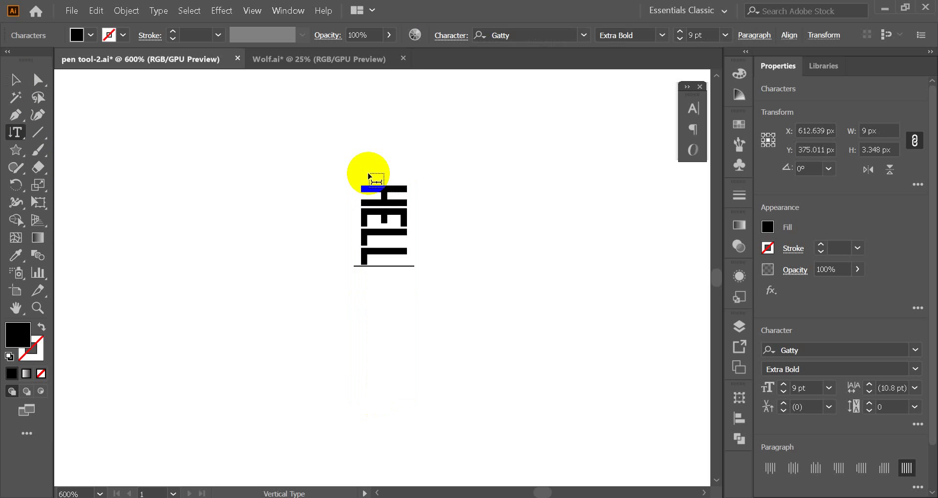
text(O HO)
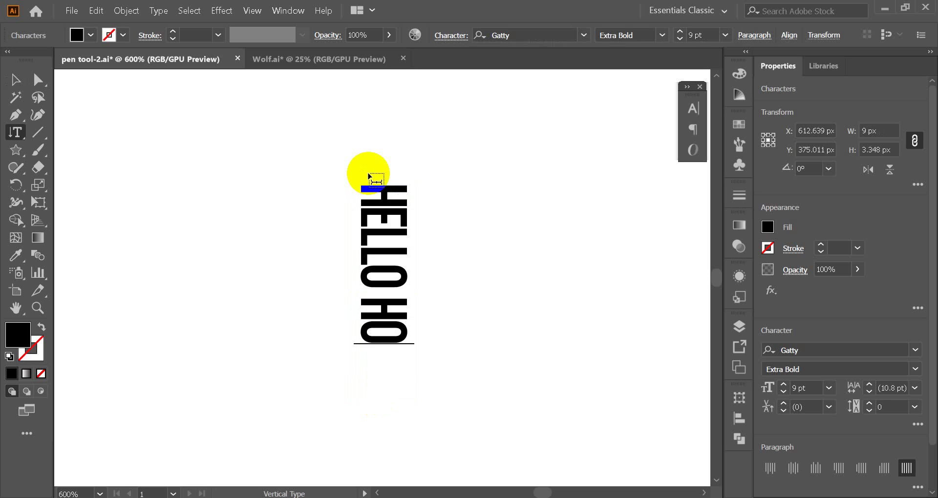
text(W MARE)
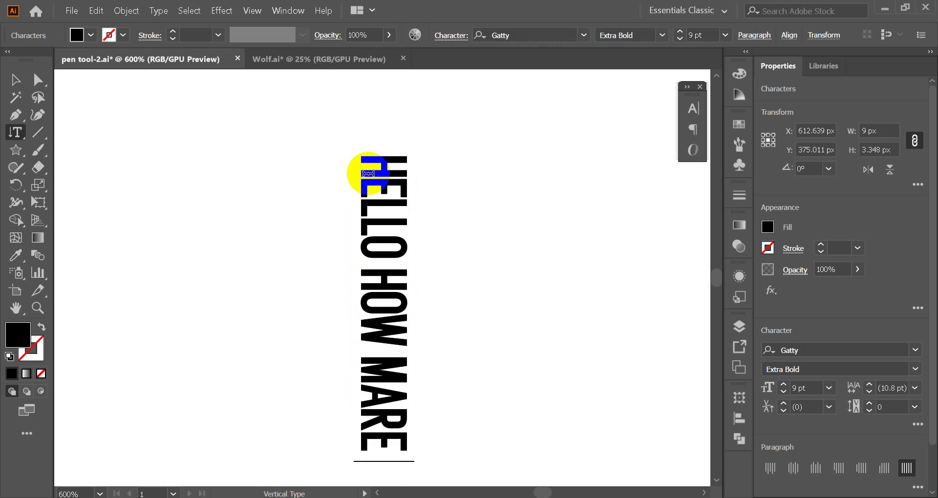
text( YOU)
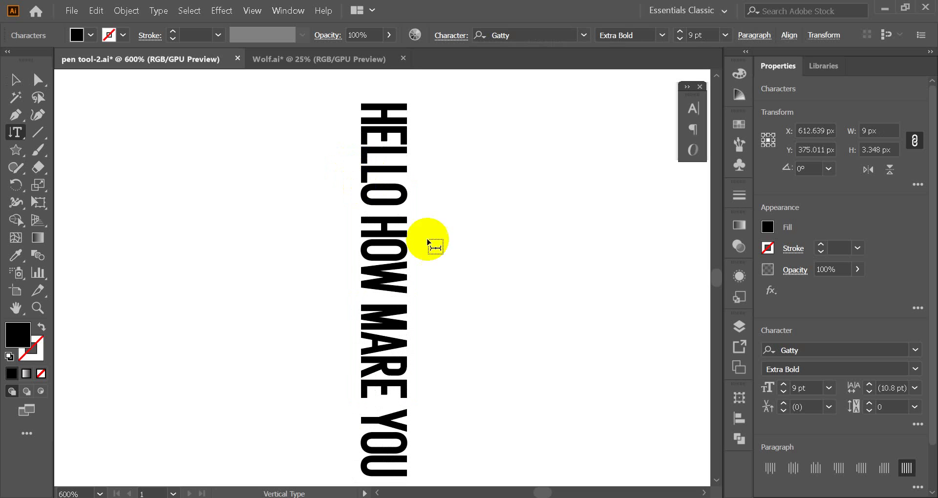
drag(372, 303, 373, 332)
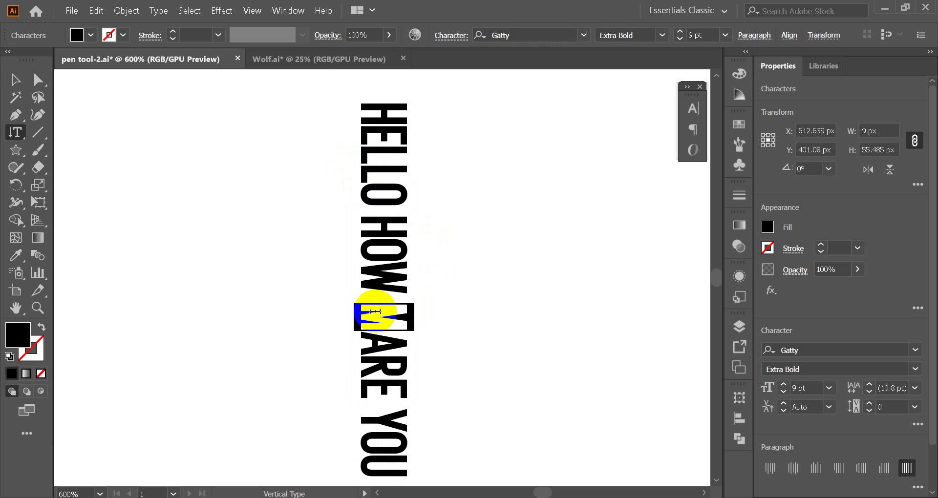
key(BackSpace)
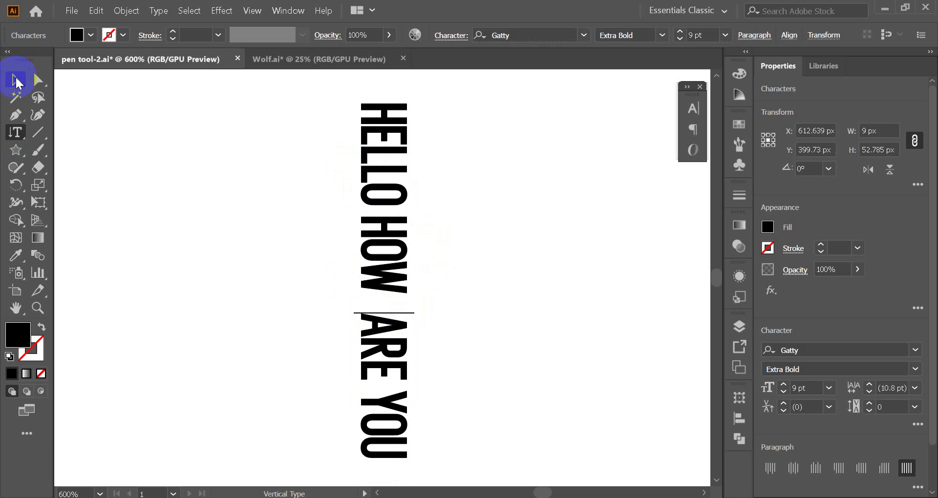
Exit text editing and reselect the vertical 'HELLO HOW ARE YOU' text to review it.
click(16, 80)
click(250, 190)
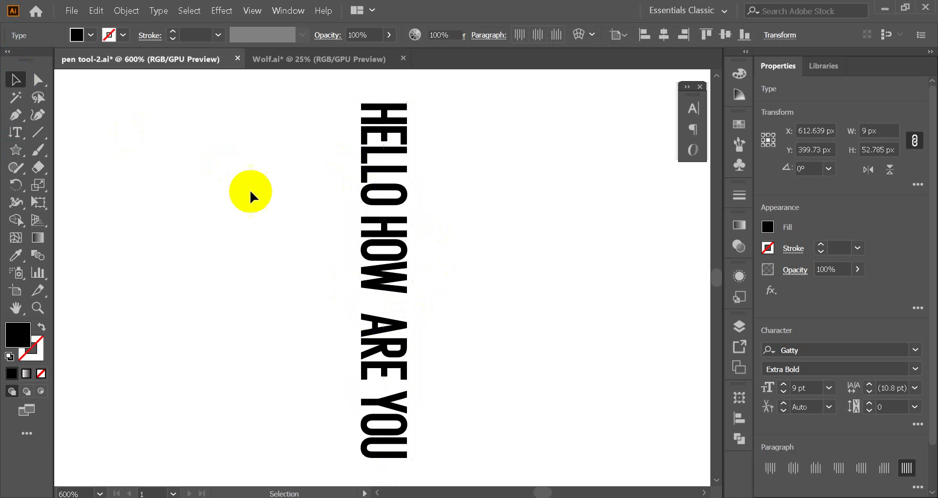
scroll(398, 246, down, 2)
click(387, 242)
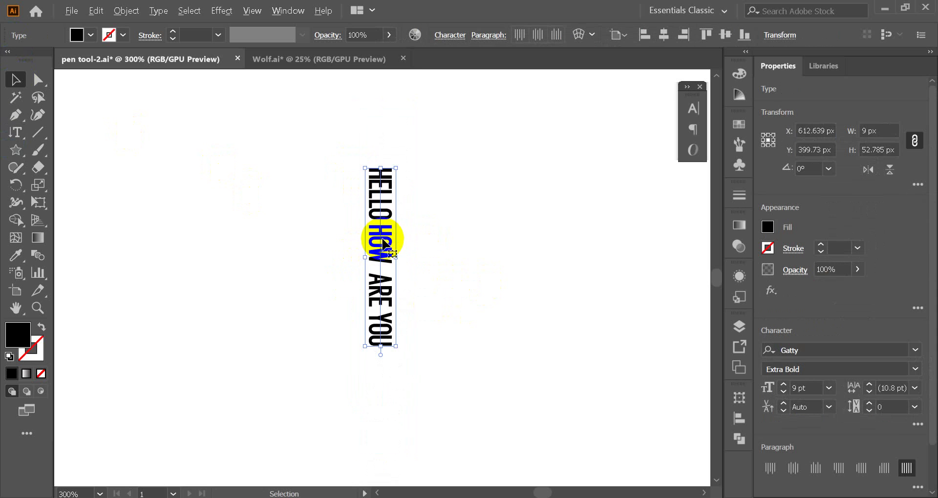
click(82, 233)
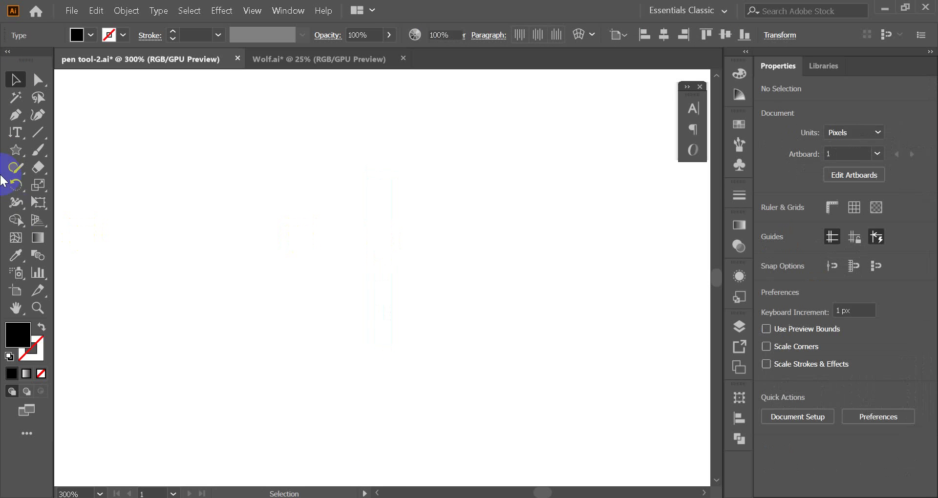
Draw a rectangle on the page with the Rectangle Tool.
click(15, 133)
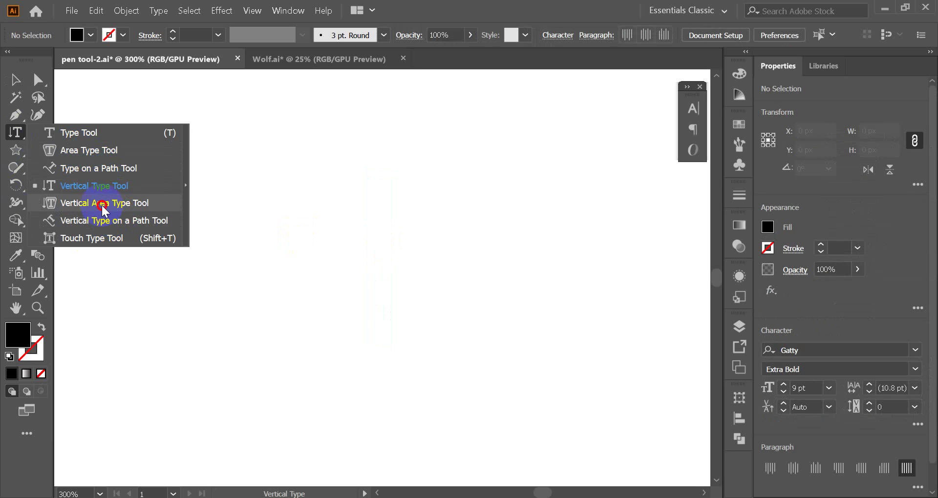
click(103, 204)
click(16, 151)
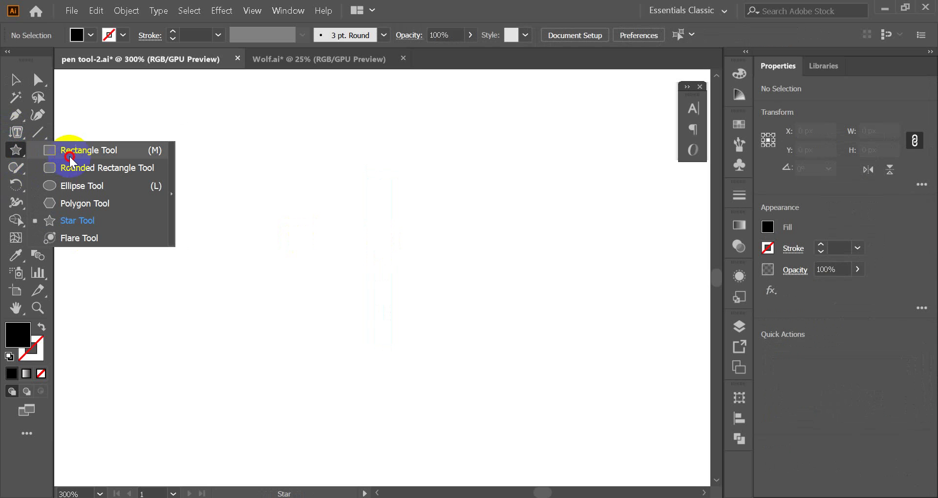
click(73, 150)
drag(258, 164, 472, 415)
Fill the rectangle with vertical Lorem ipsum placeholder text using the Vertical Area Type Tool.
drag(20, 139, 100, 207)
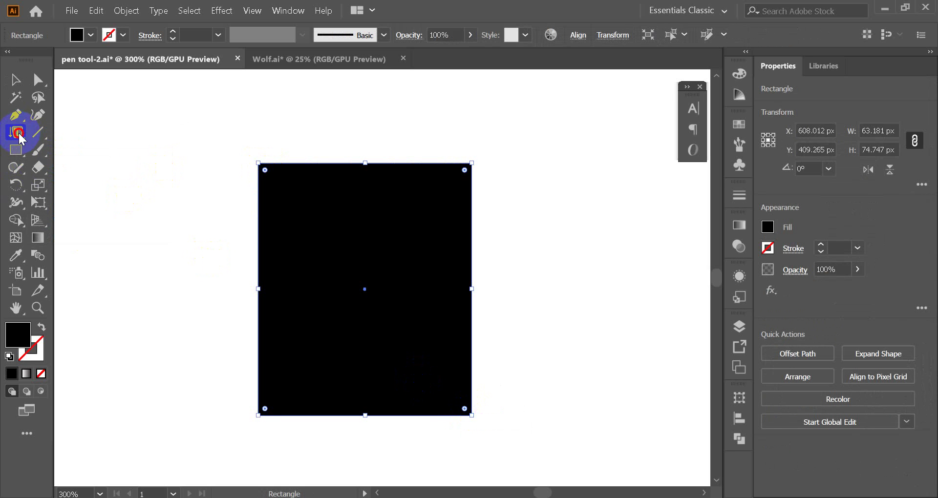
click(100, 207)
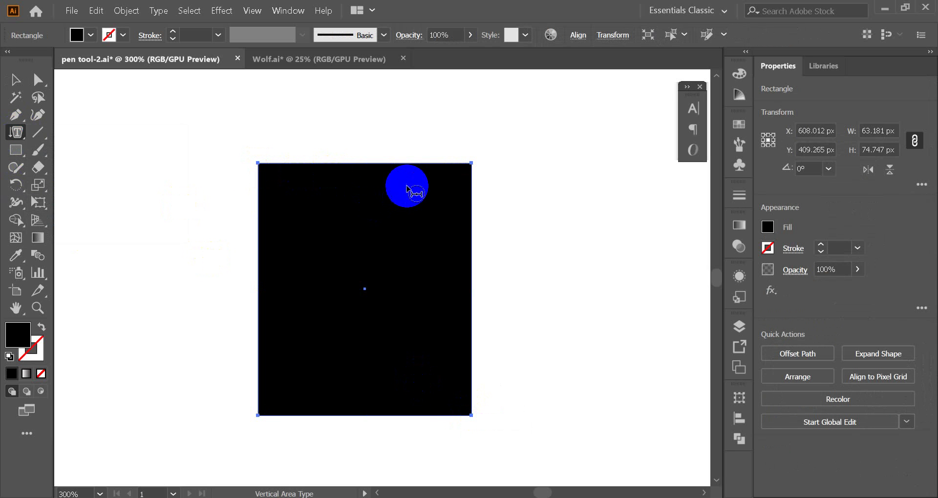
click(471, 167)
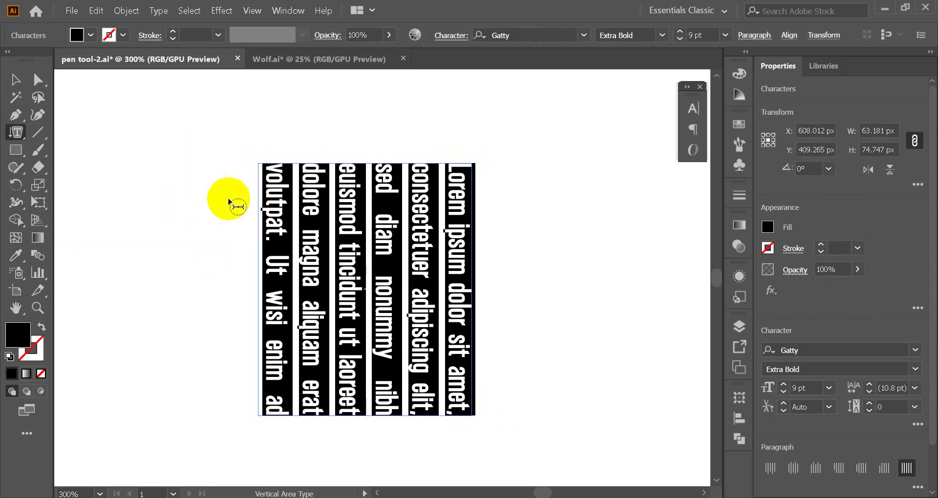
Select all the placeholder text in the vertical frame and delete it.
click(16, 79)
click(226, 203)
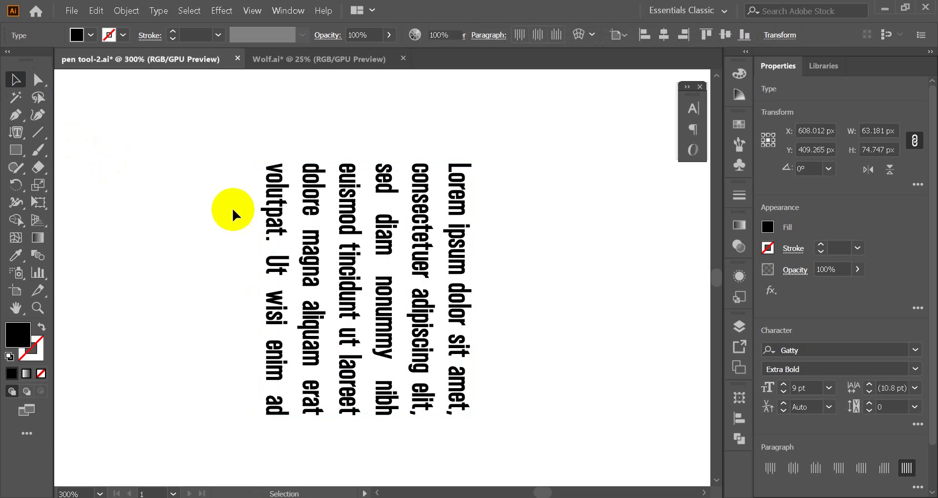
drag(479, 173, 460, 176)
click(460, 176)
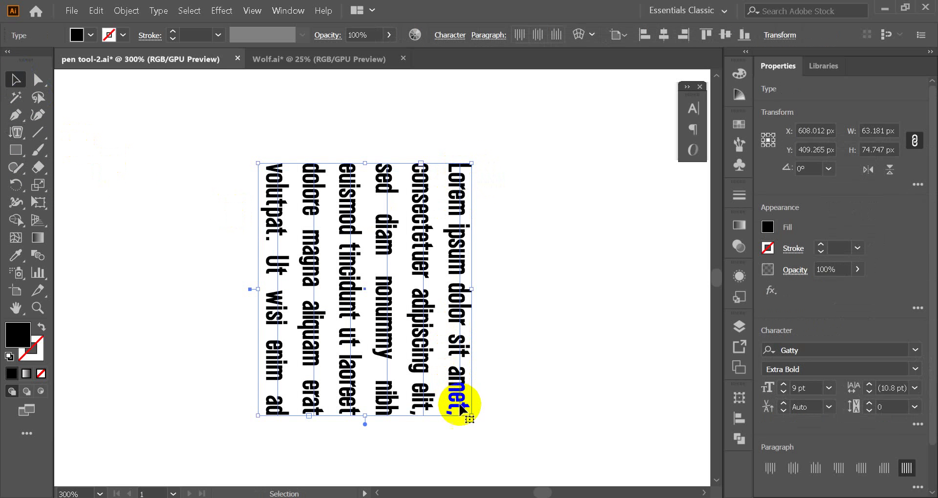
double_click(456, 349)
key(ctrl+a)
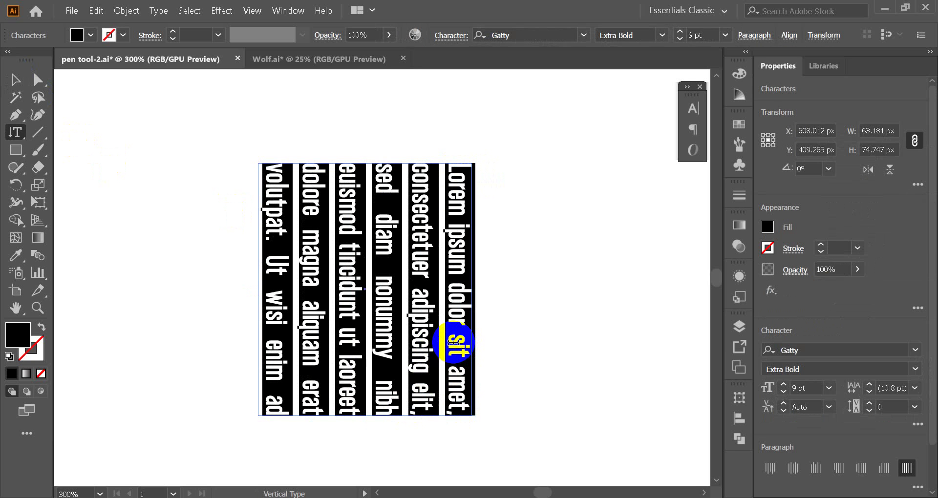
key(BackSpace)
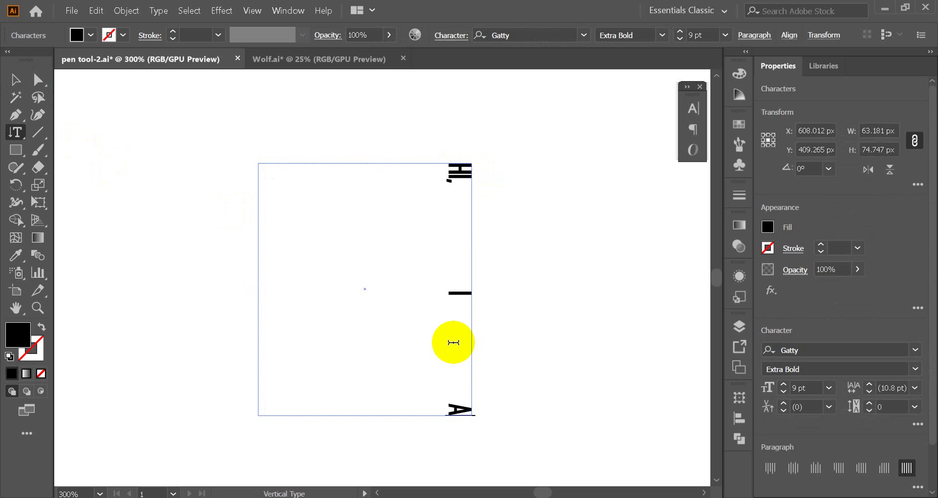
Type 'HI, I AM A COMMITED GRAPHICS DESIGNER WITH 5 YEARS EXPERIENCE' into the frame.
text(M A CH)
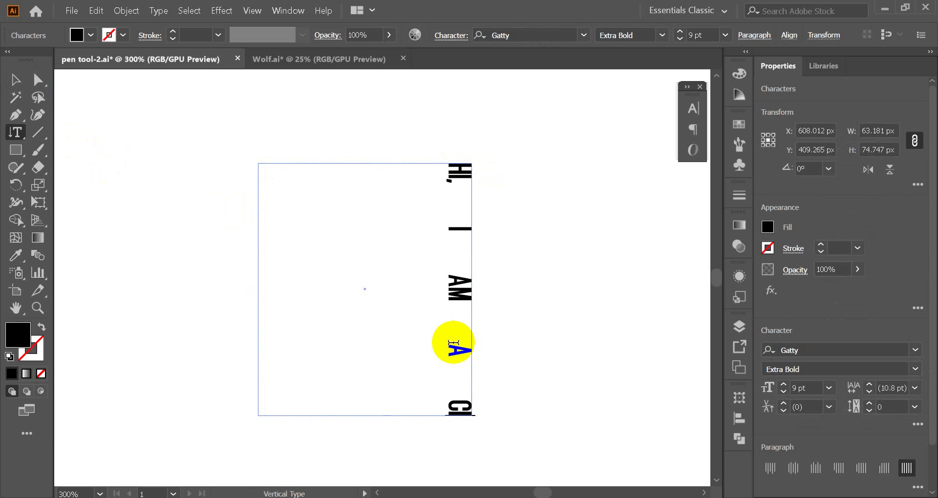
key(BackSpace)
text(OMMI)
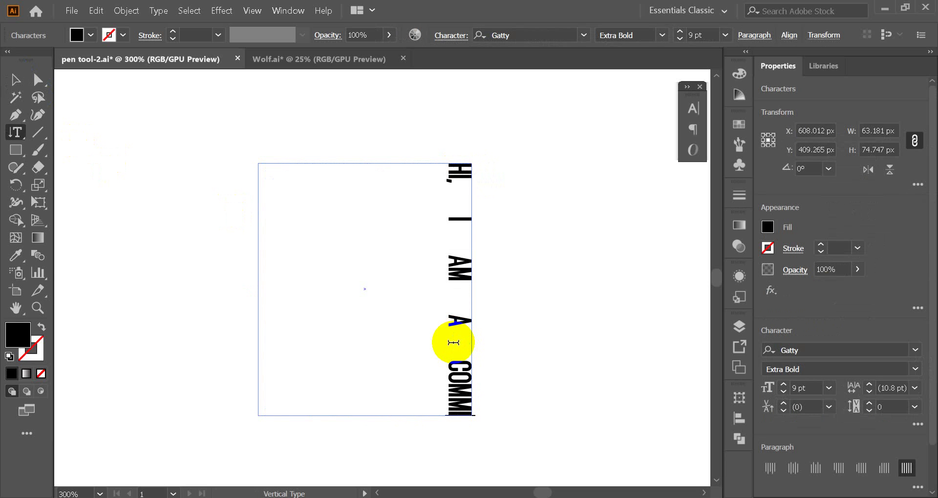
text(TED)
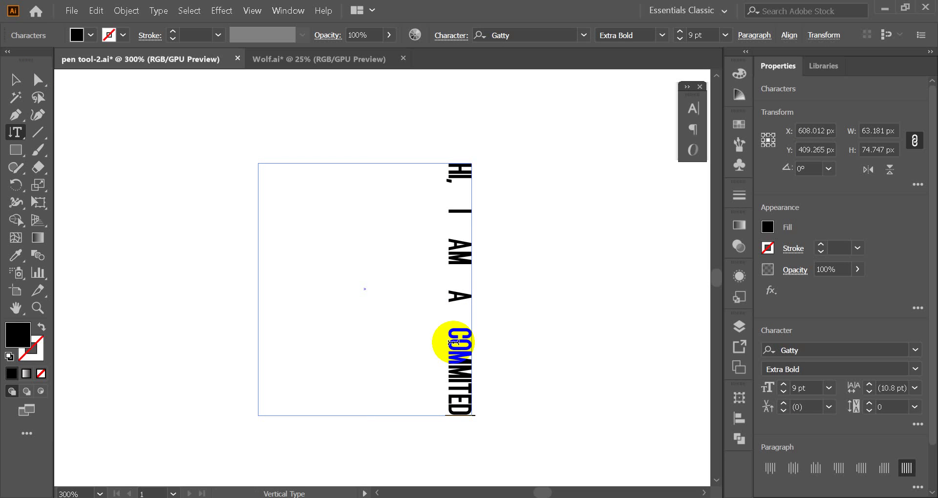
text( GRAP)
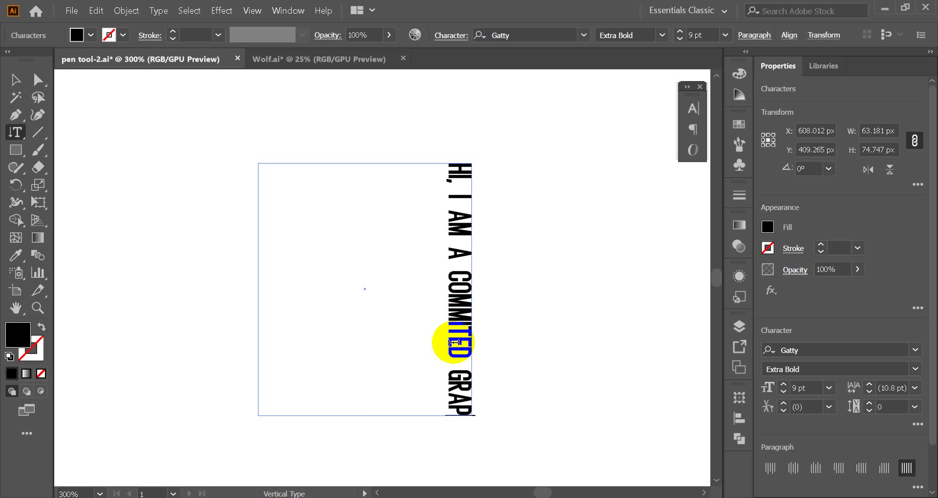
text(HICS DE)
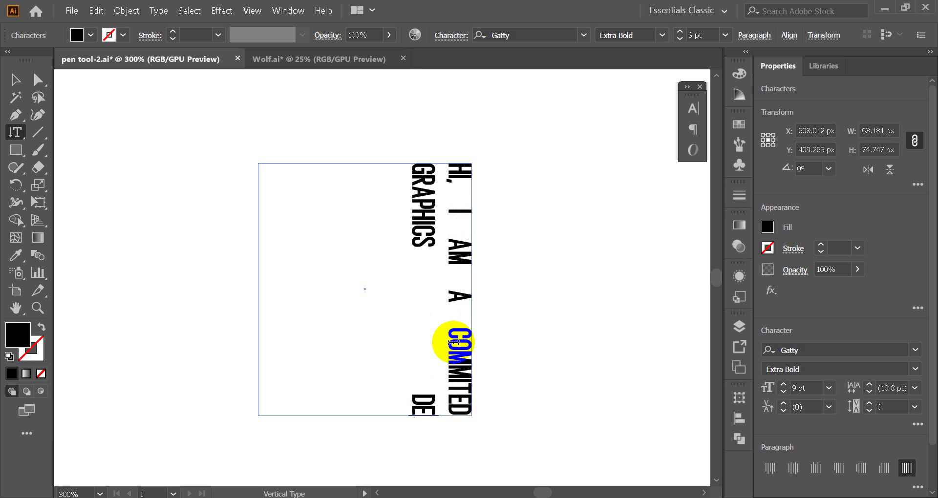
text(SIGN)
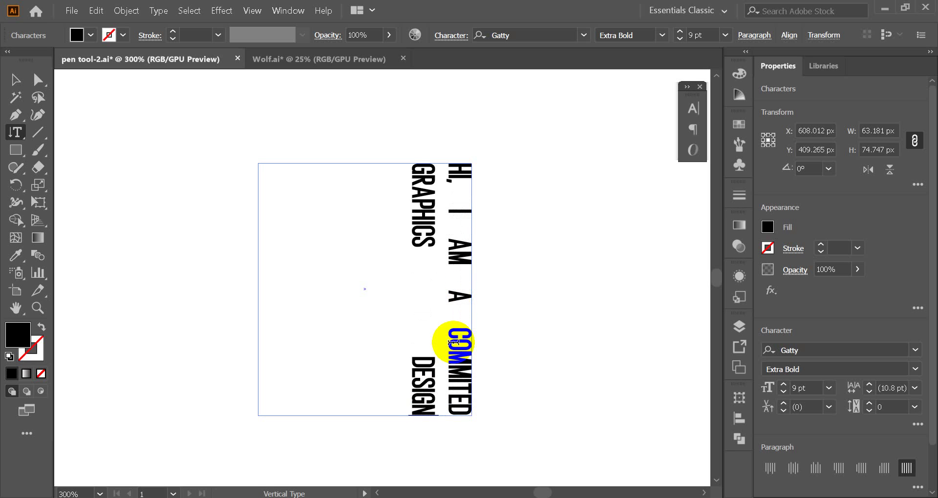
text(ER)
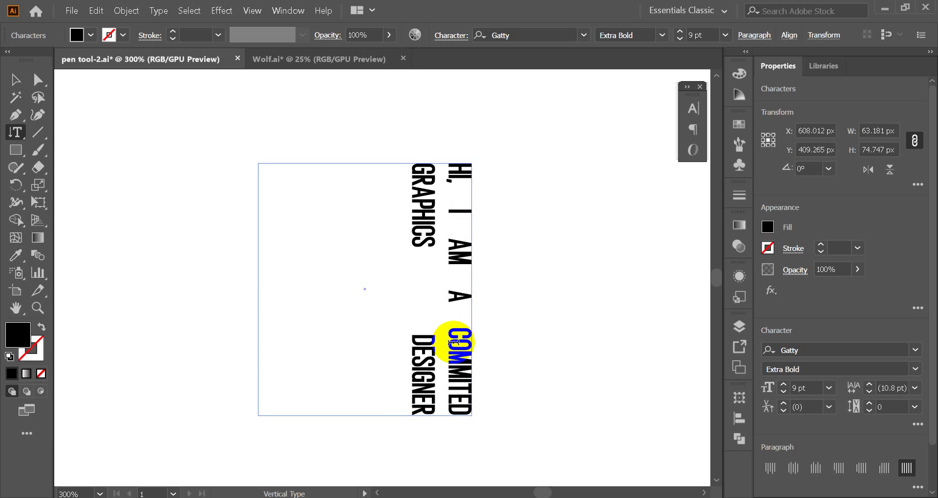
text( WITH)
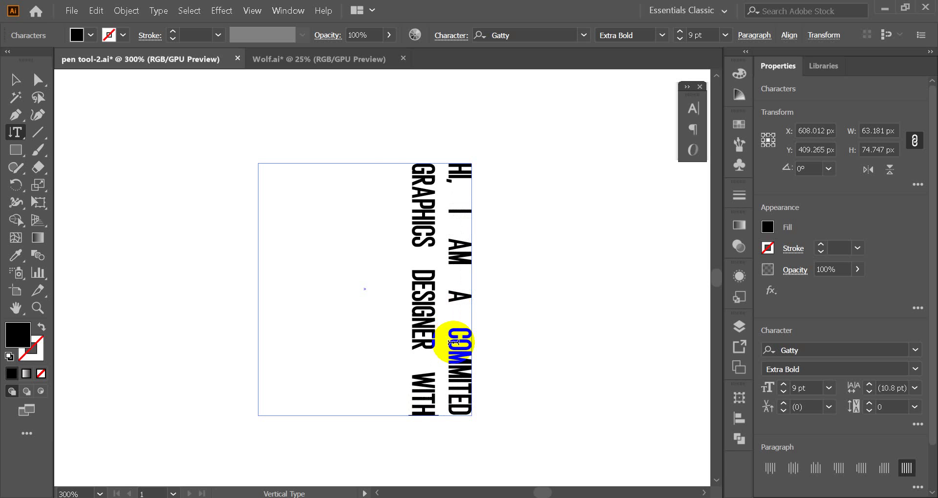
text( 5 YEAR)
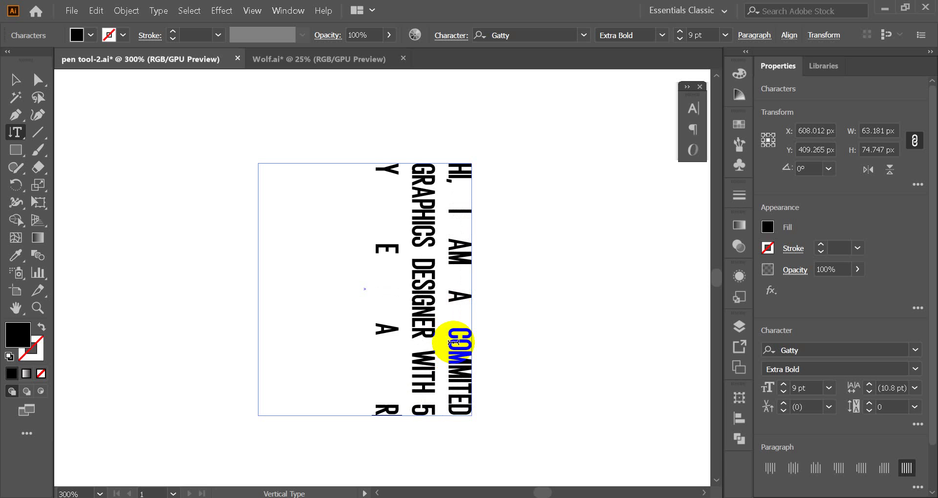
text(S EXPER)
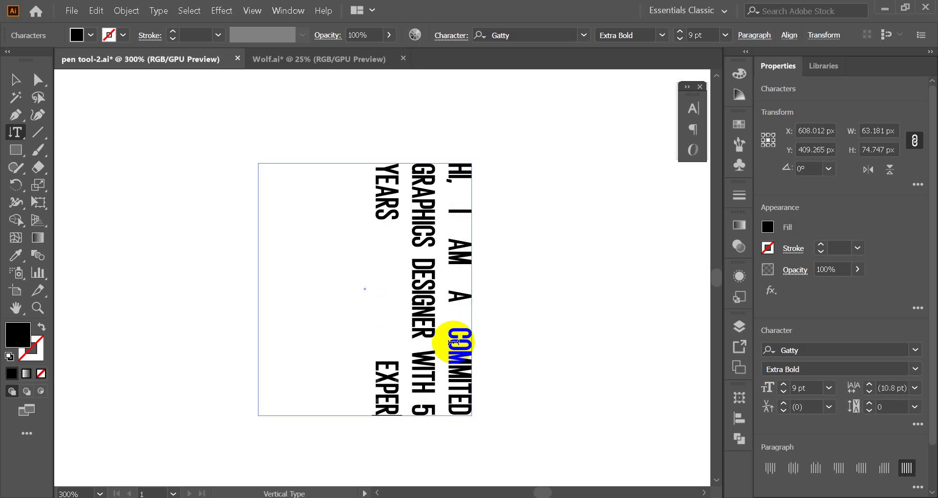
text(IENCE)
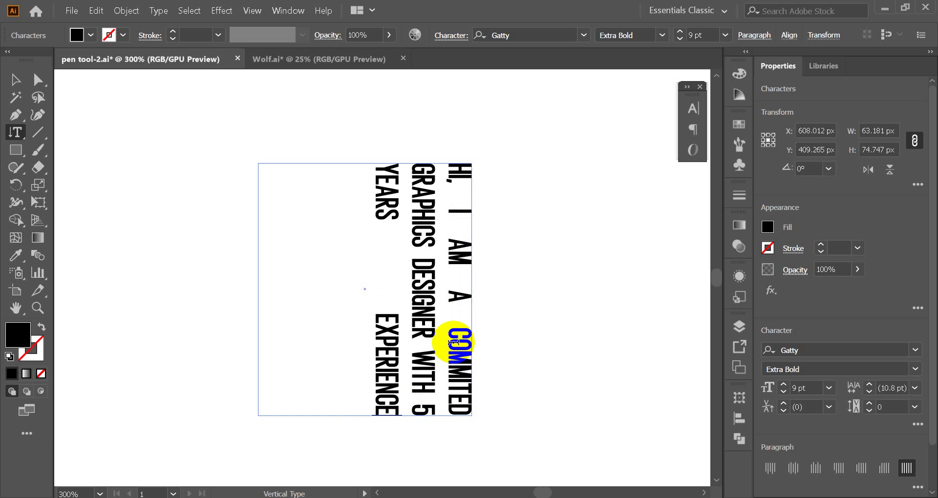
Align the vertical text to the top of its frame.
click(14, 82)
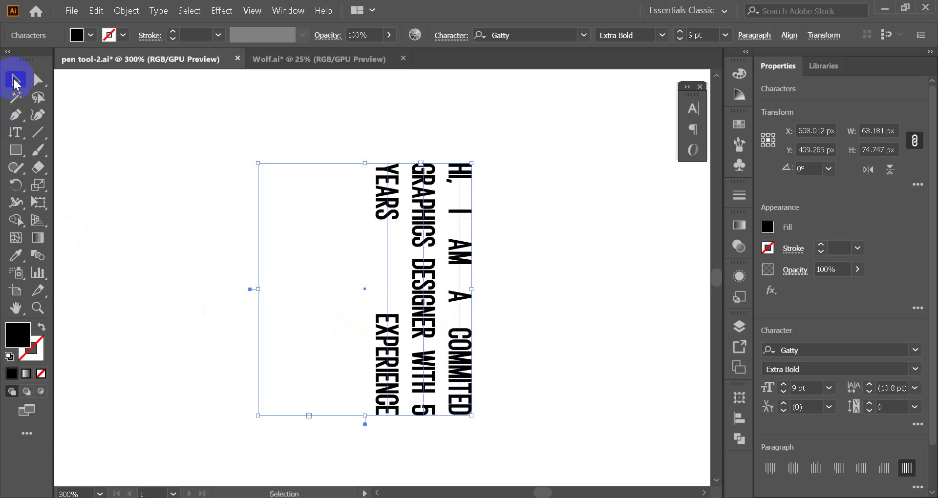
click(908, 468)
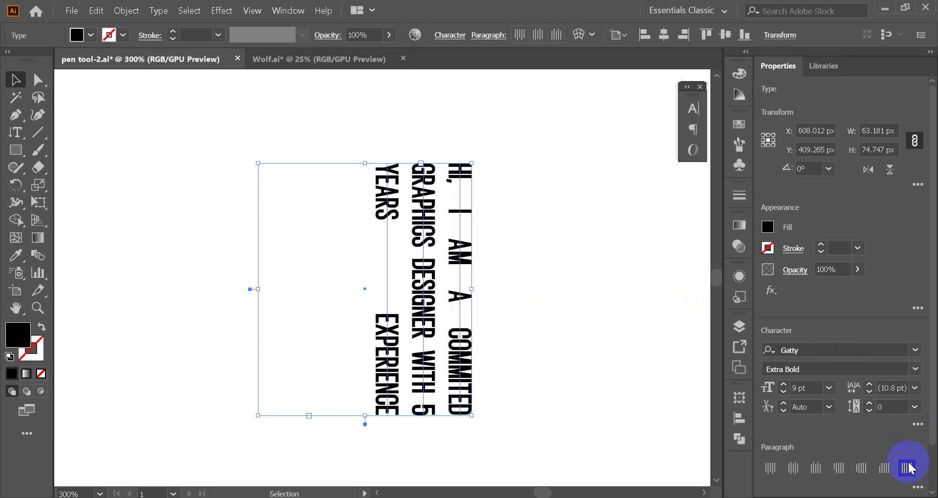
click(770, 469)
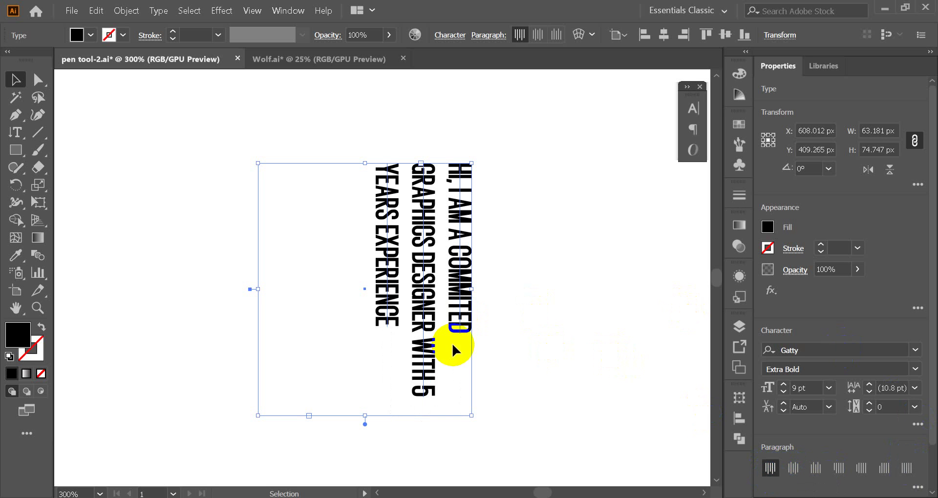
click(520, 325)
Compare centre, bottom and justify alignment, then settle back on top alignment.
click(418, 354)
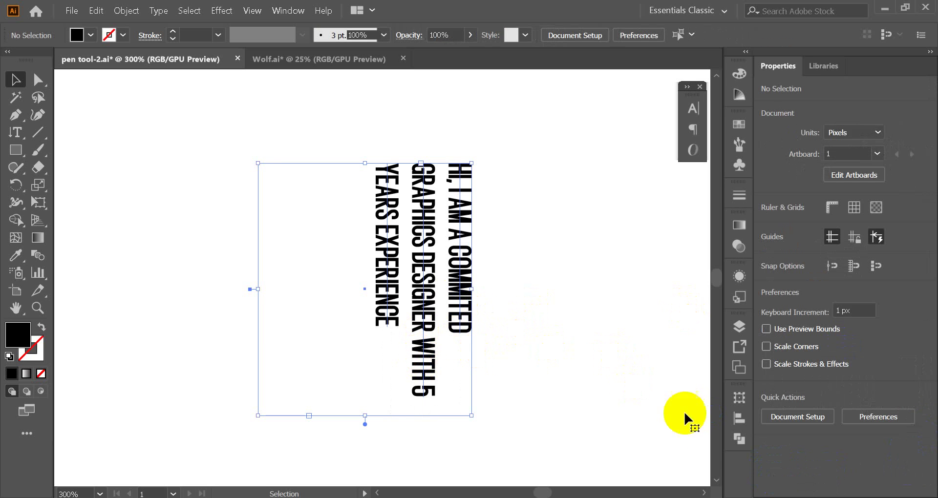
click(793, 468)
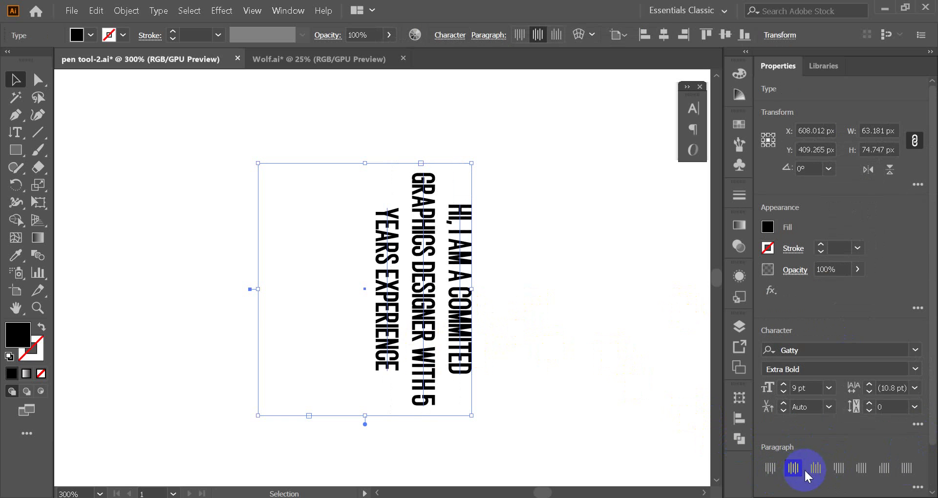
click(816, 470)
click(845, 473)
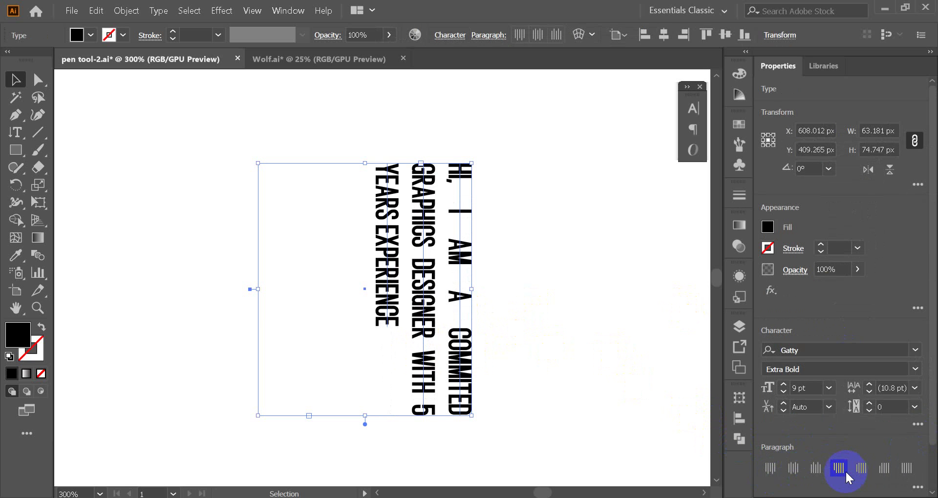
click(770, 469)
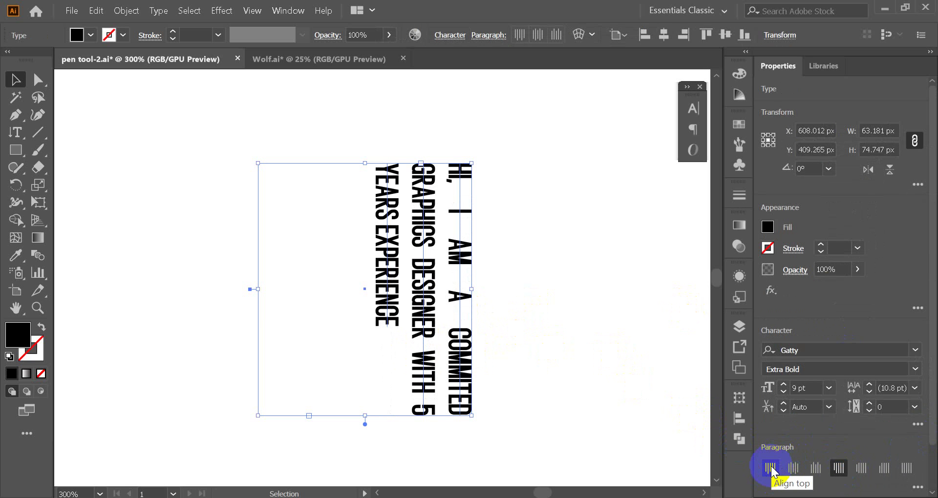
click(608, 310)
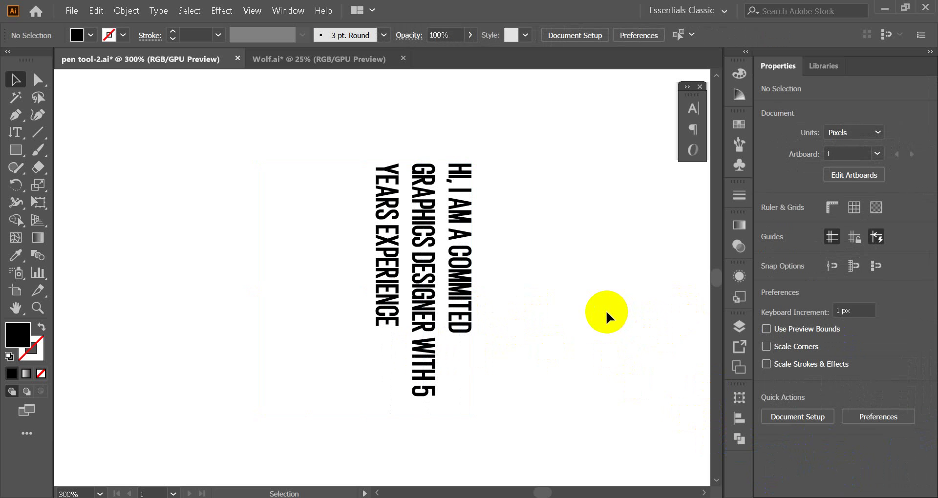
click(416, 460)
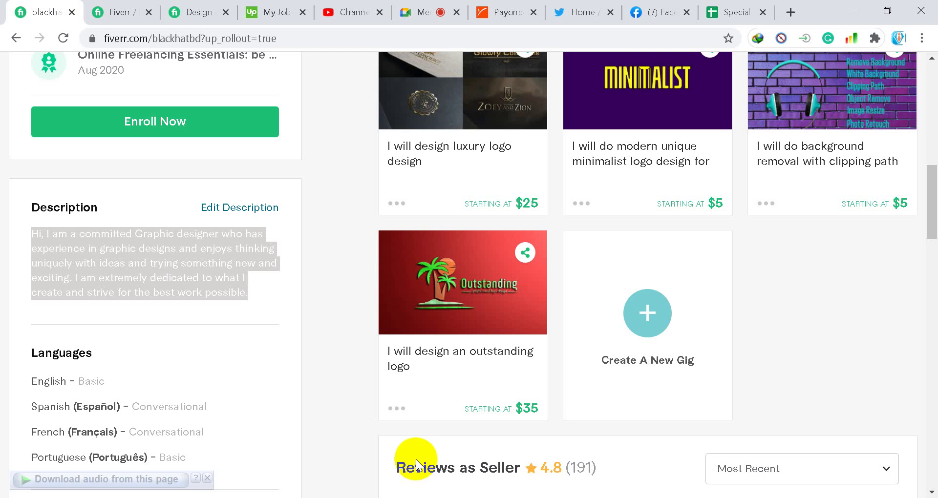
key(alt+Tab)
Select the Vertical Type Tool and browse its type-tool variants without switching tools.
click(20, 152)
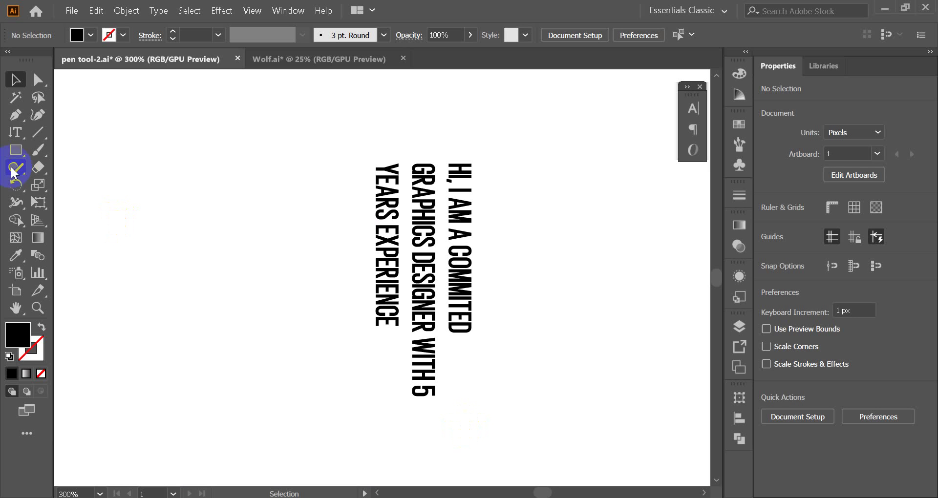
click(19, 133)
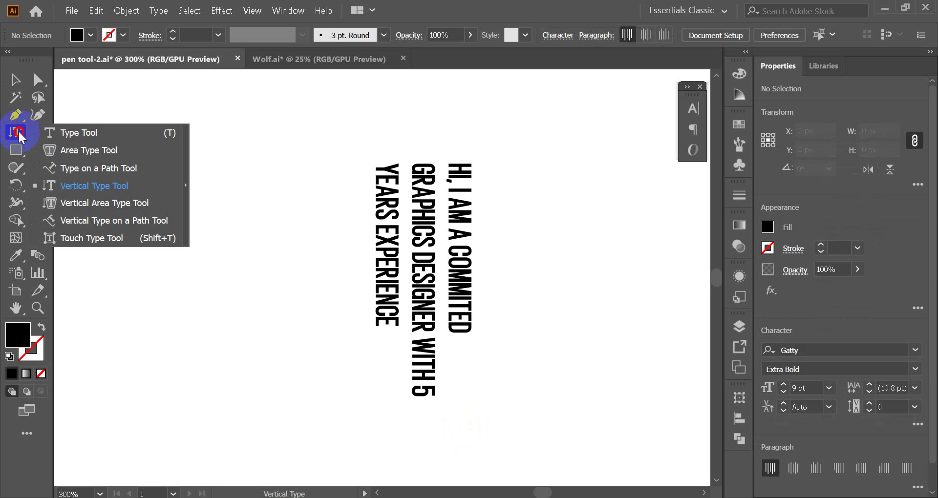
mouse_move(18, 131)
mouse_down()
mouse_move(106, 172)
mouse_move(128, 225)
mouse_move(32, 138)
mouse_up()
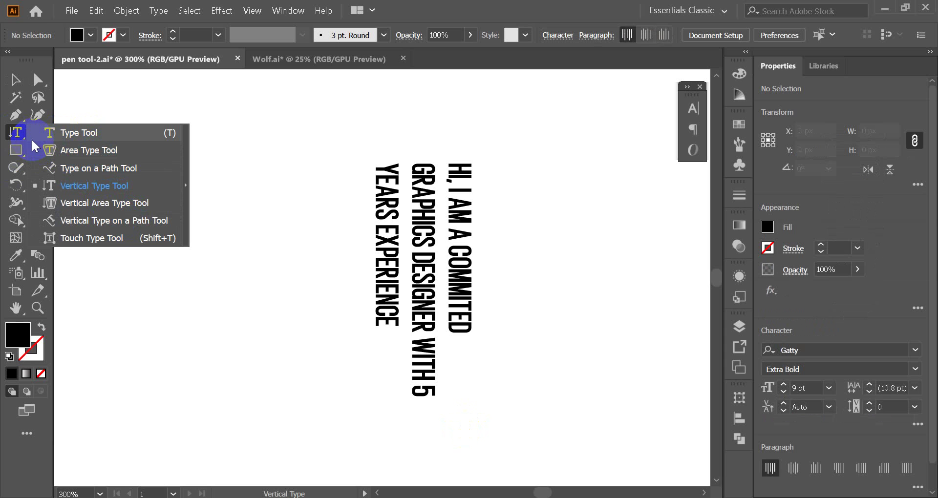
drag(31, 138, 12, 131)
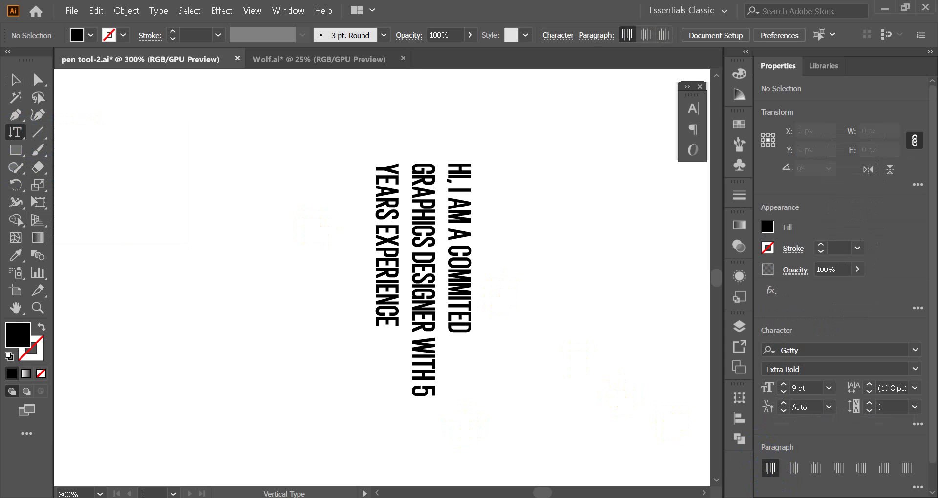